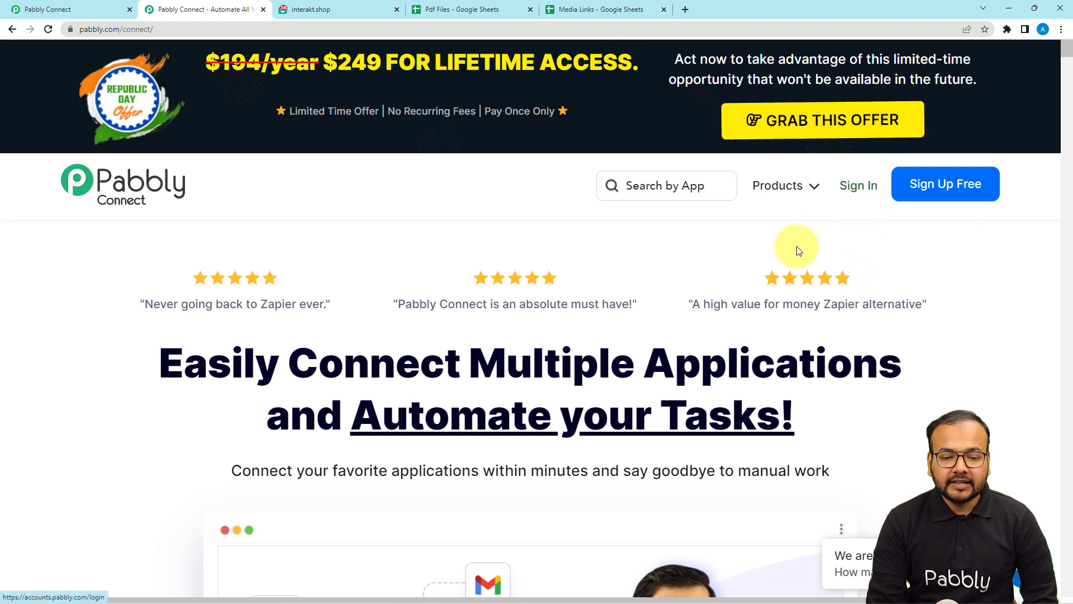
Step: Create a new workflow named "Google Sheets to Interakt" from the Pabbly Connect dashboard
mouse_move(778, 192)
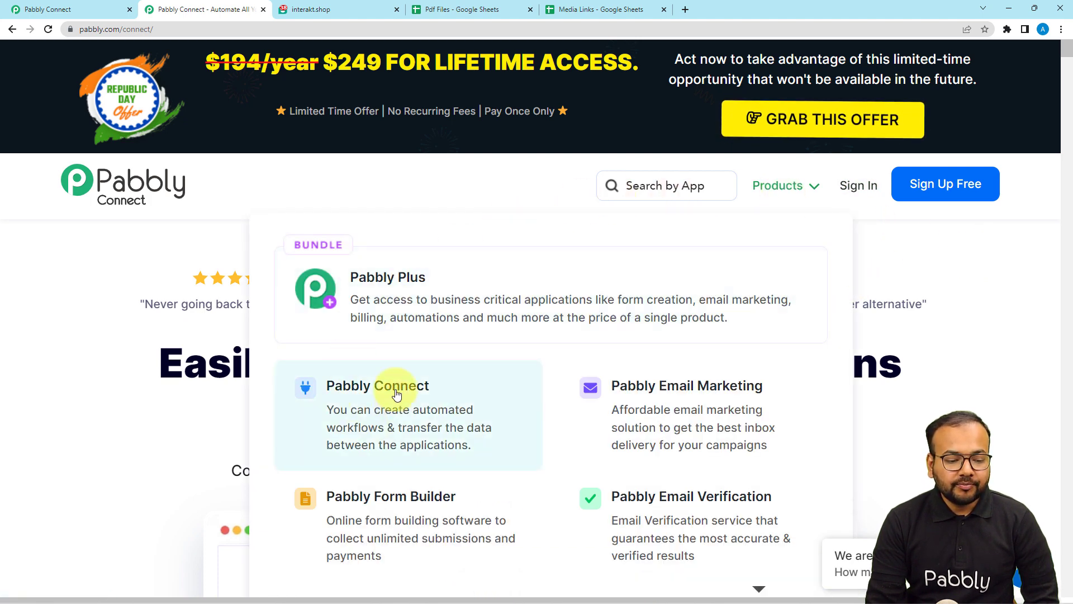
left_click(47, 7)
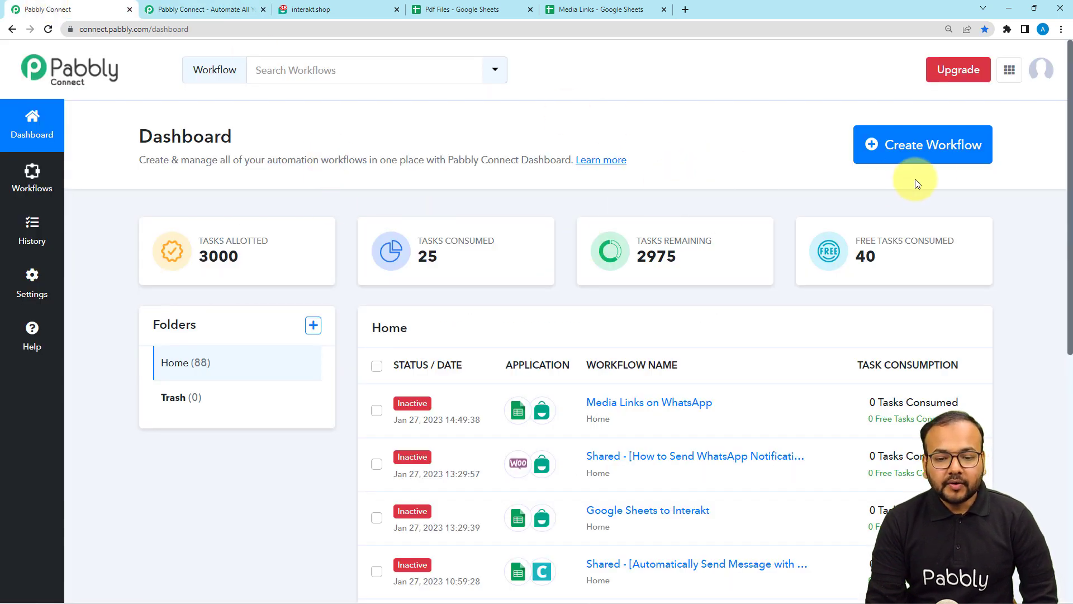
left_click(922, 151)
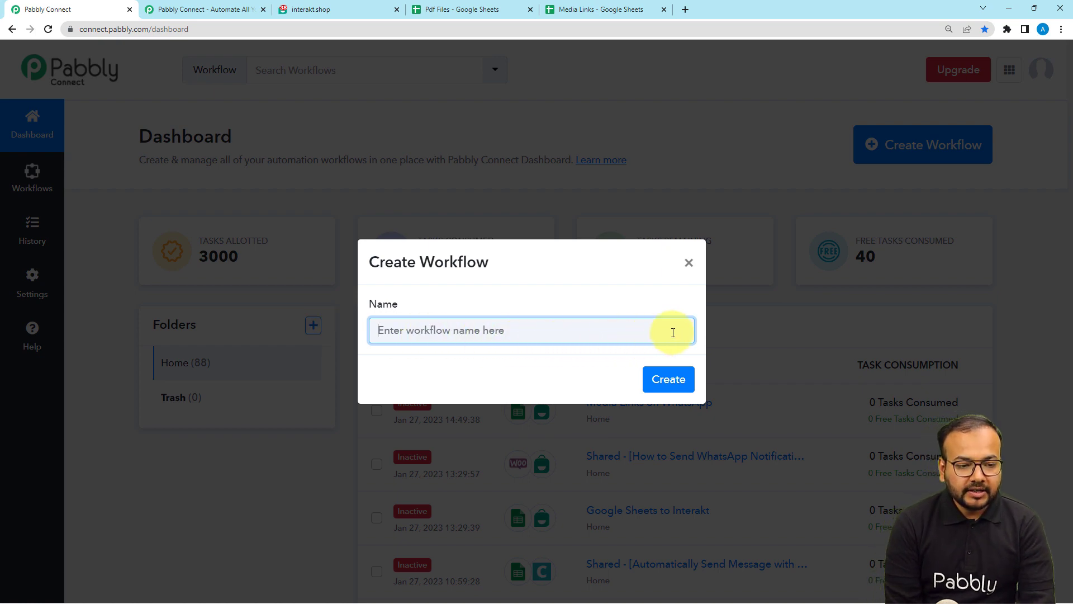
type("Google Sheets to Interakt")
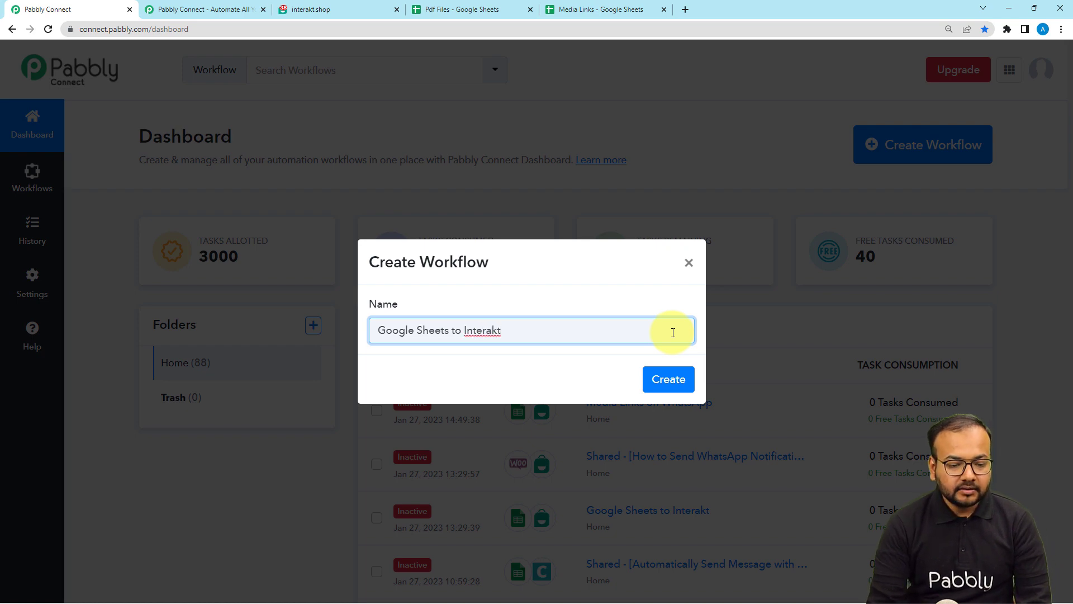
left_click(666, 380)
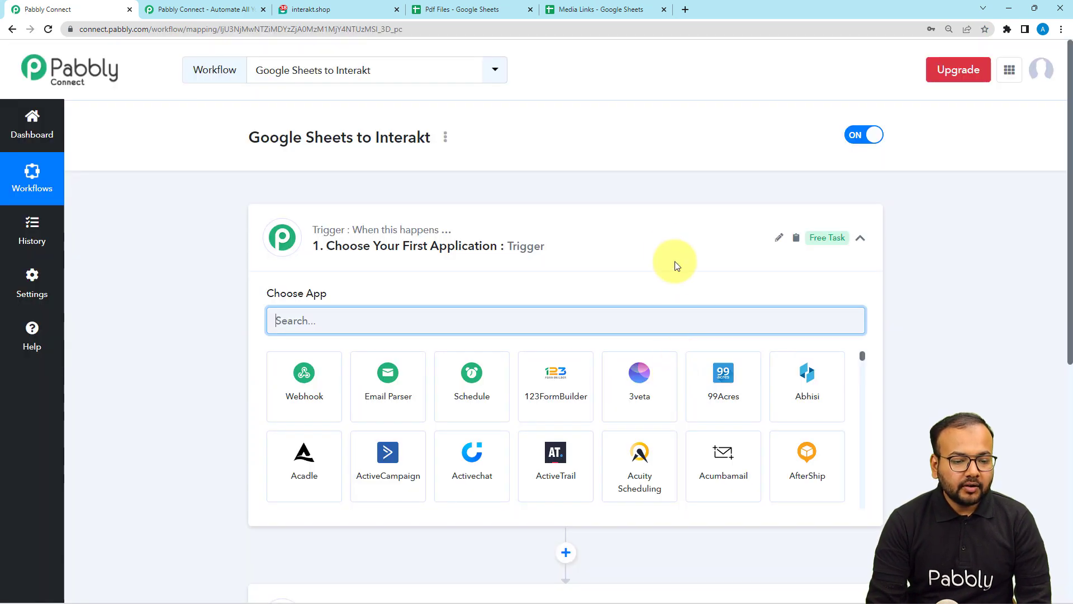
Step: Set the workflow's trigger to Google Sheets with the event New or Updated Spreadsheet Row
left_click(666, 245)
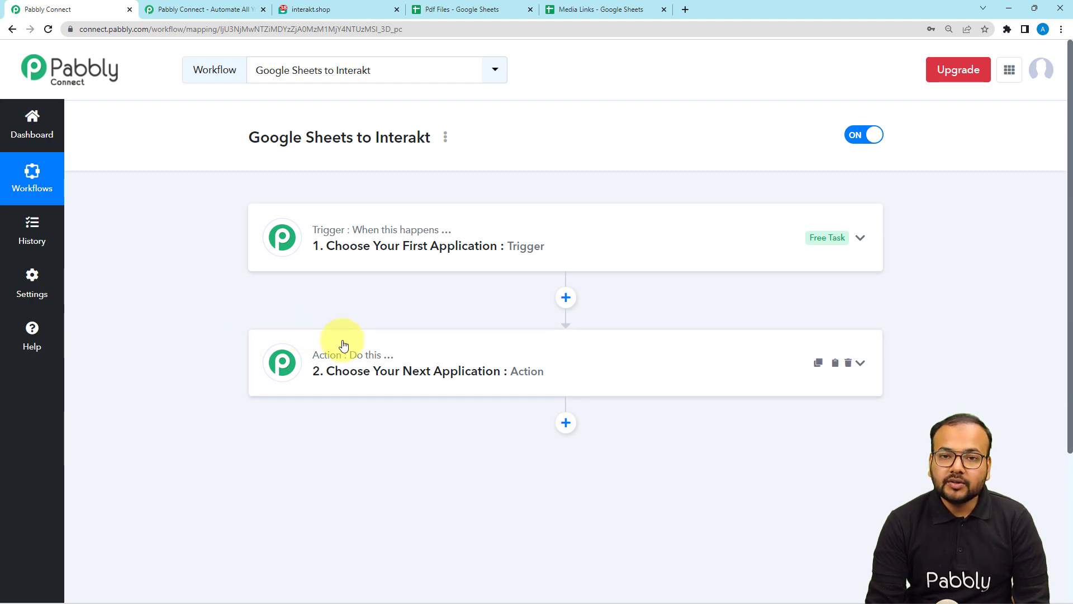
left_click(369, 263)
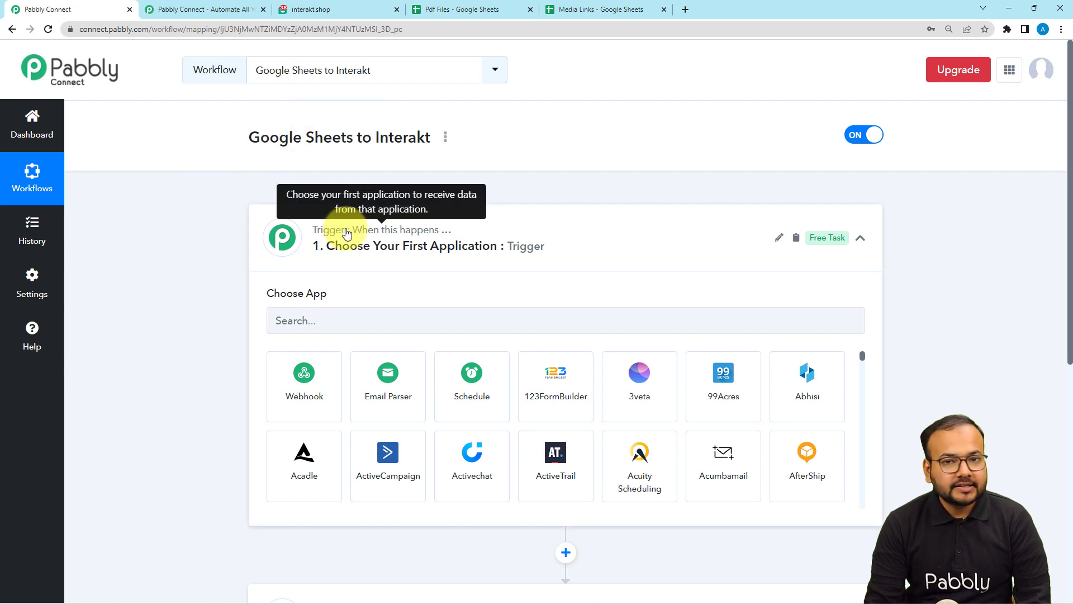
left_click(379, 320)
type("goo")
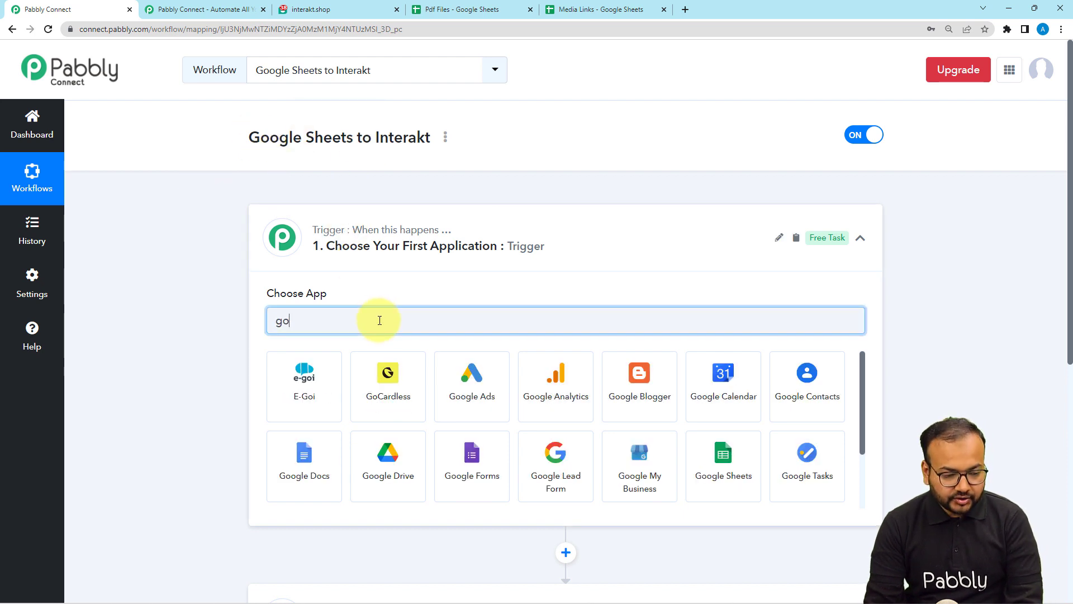
left_click(568, 478)
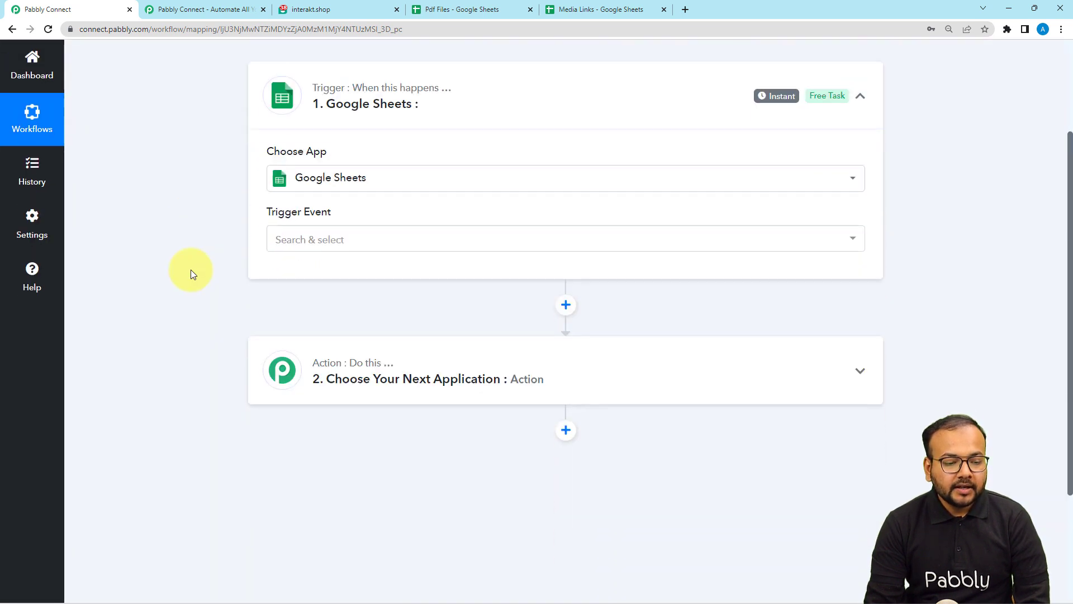
left_click(300, 209)
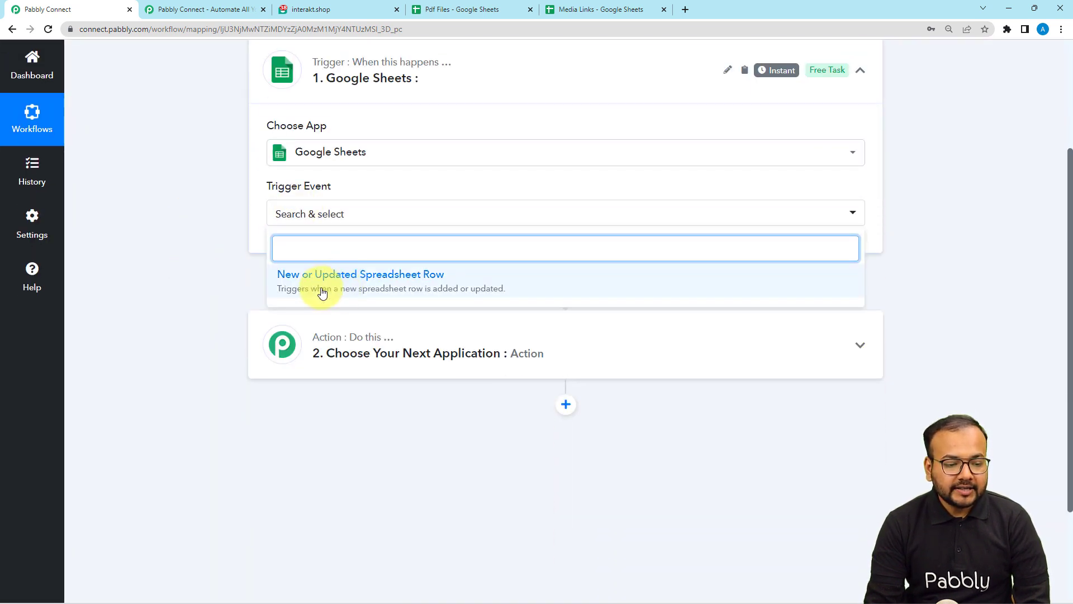
left_click(392, 288)
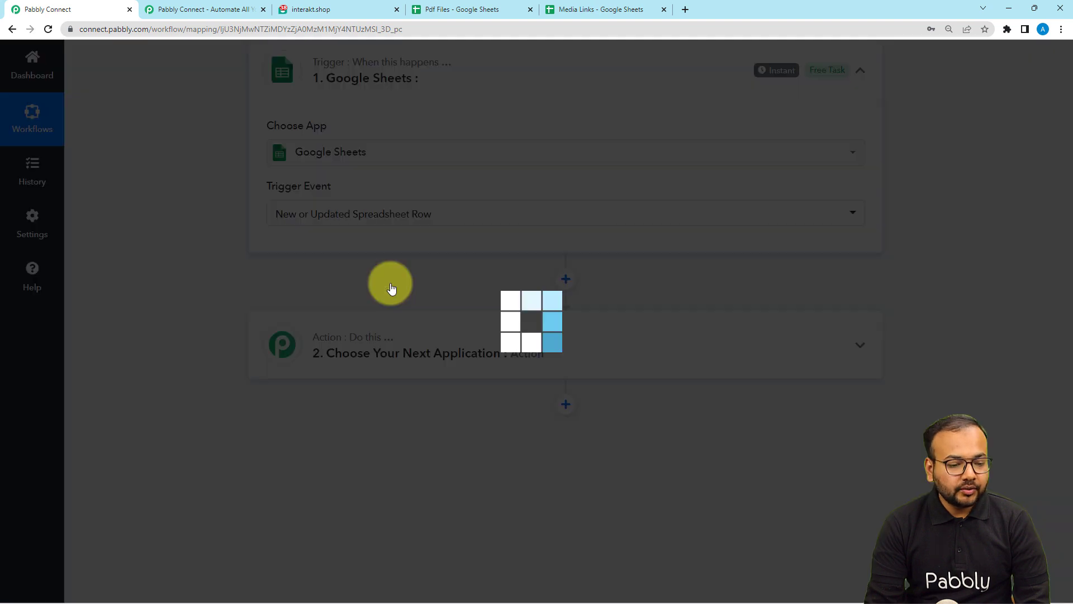
Step: Copy the trigger's webhook URL and switch to the incognito window with Google Sheets
scroll(206, 236, "down", 3)
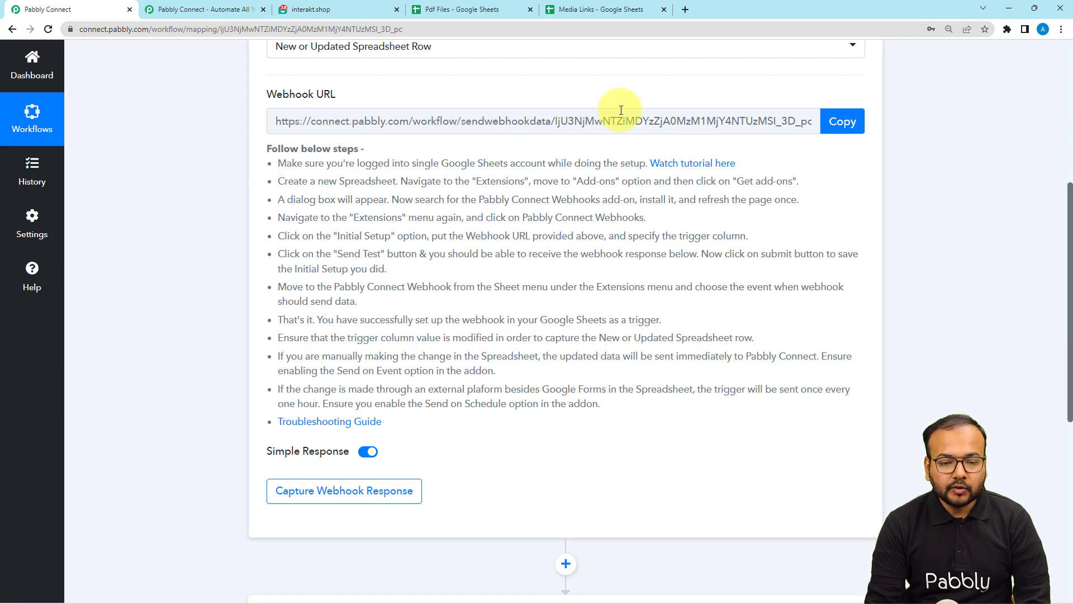
left_click(844, 114)
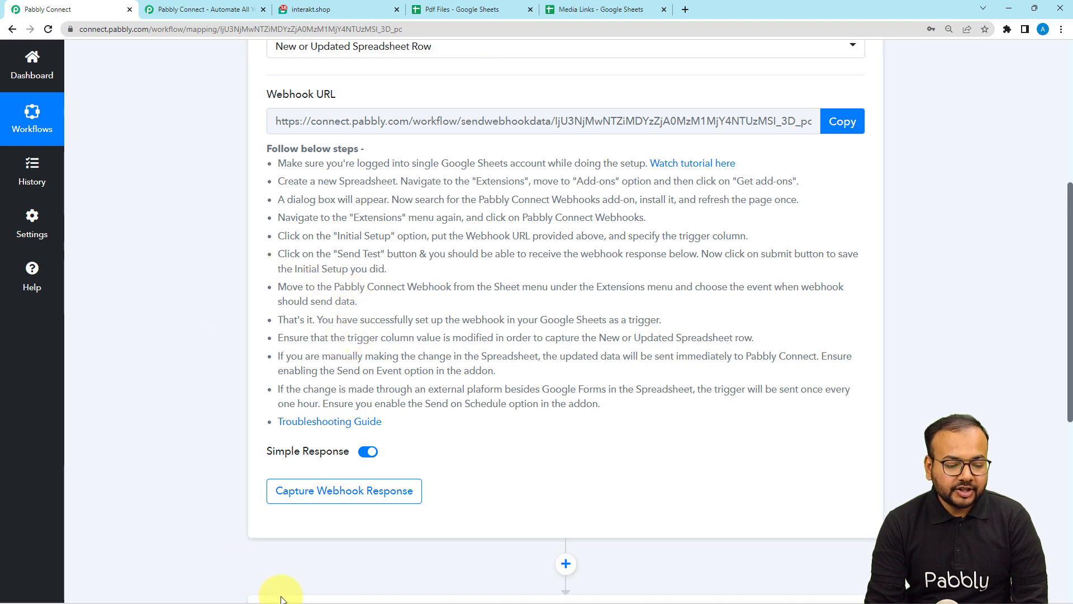
mouse_move(241, 590)
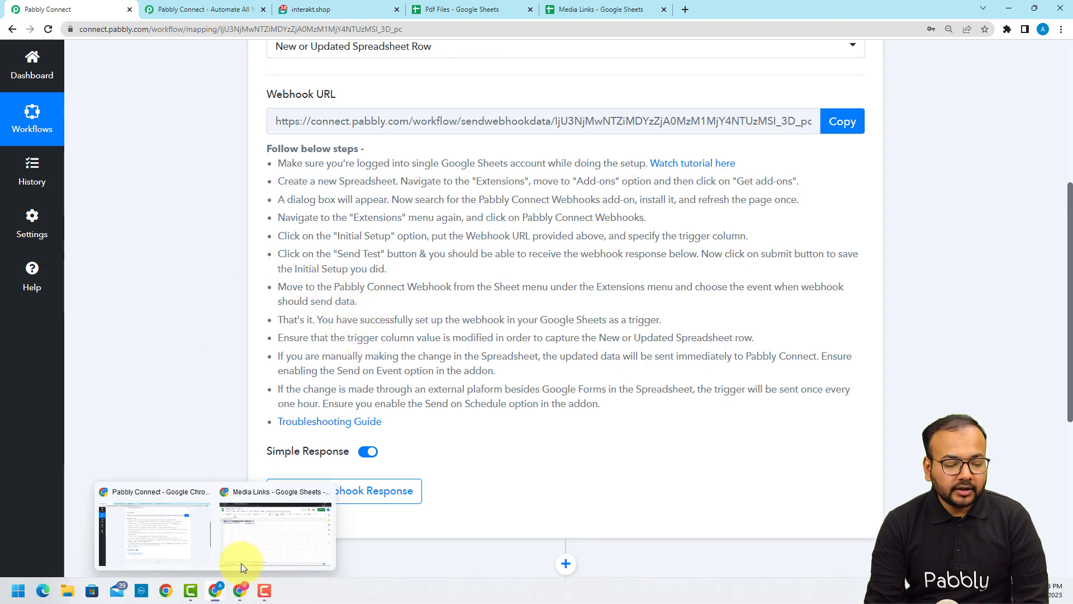
left_click(247, 556)
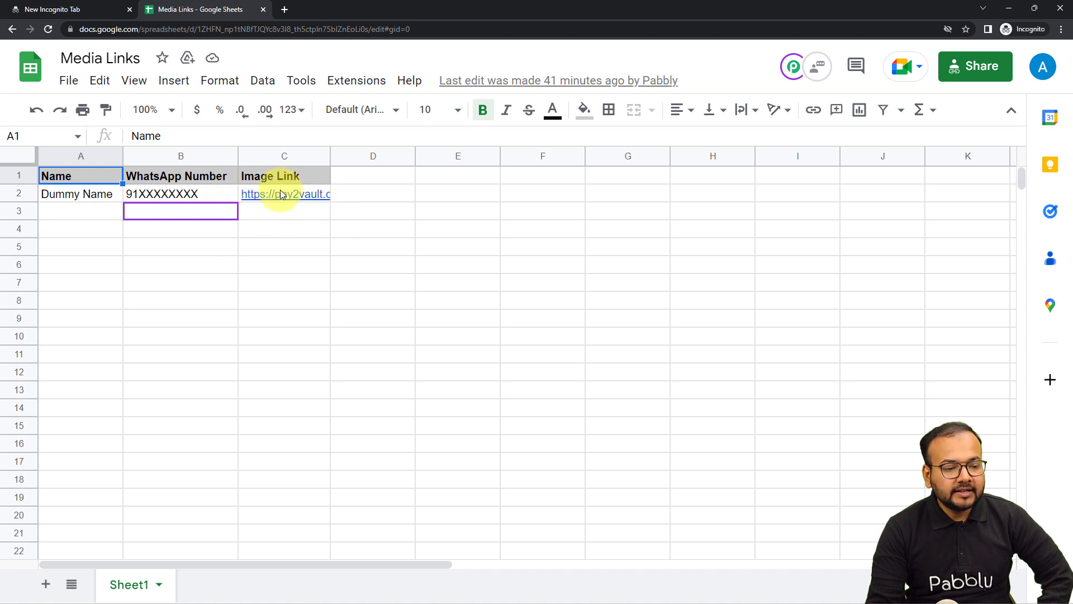
Step: Open the Pdf Files spreadsheet from the Sheets home page and select the file link in C2
mouse_move(278, 193)
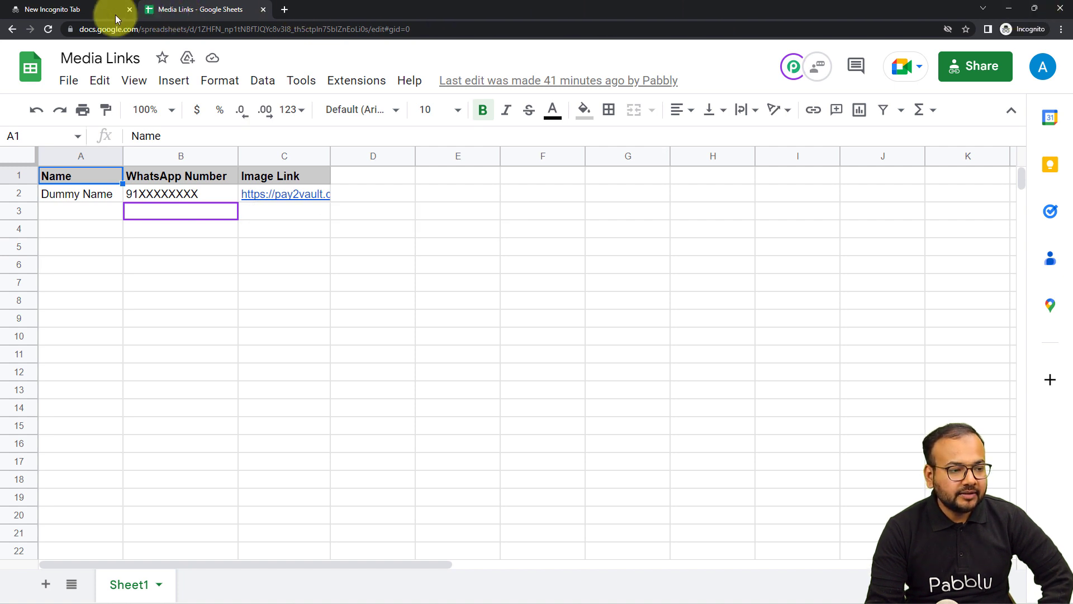
left_click(30, 66)
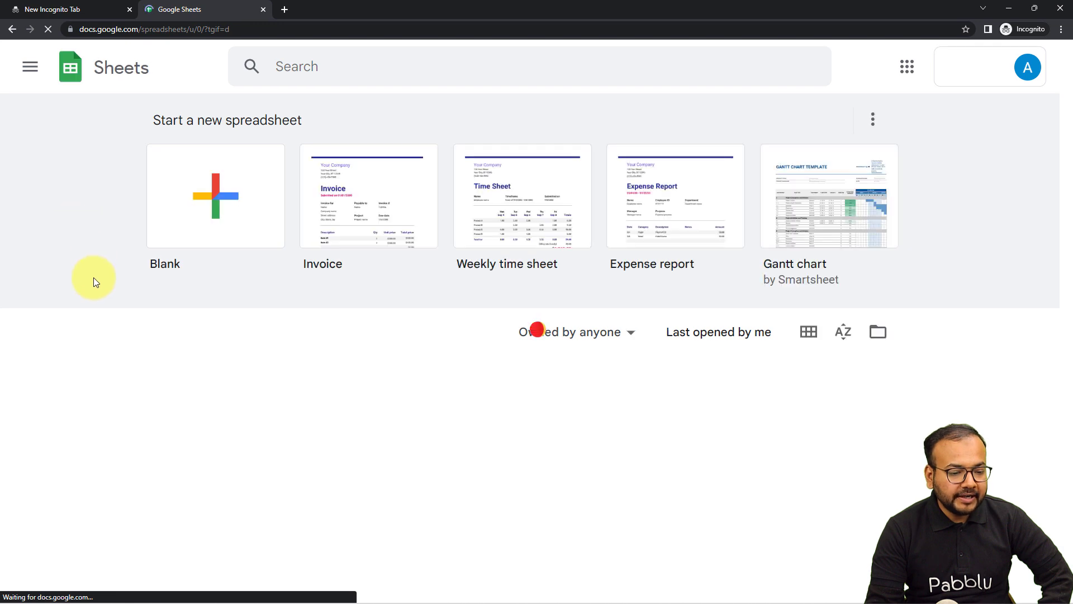
left_click(218, 430)
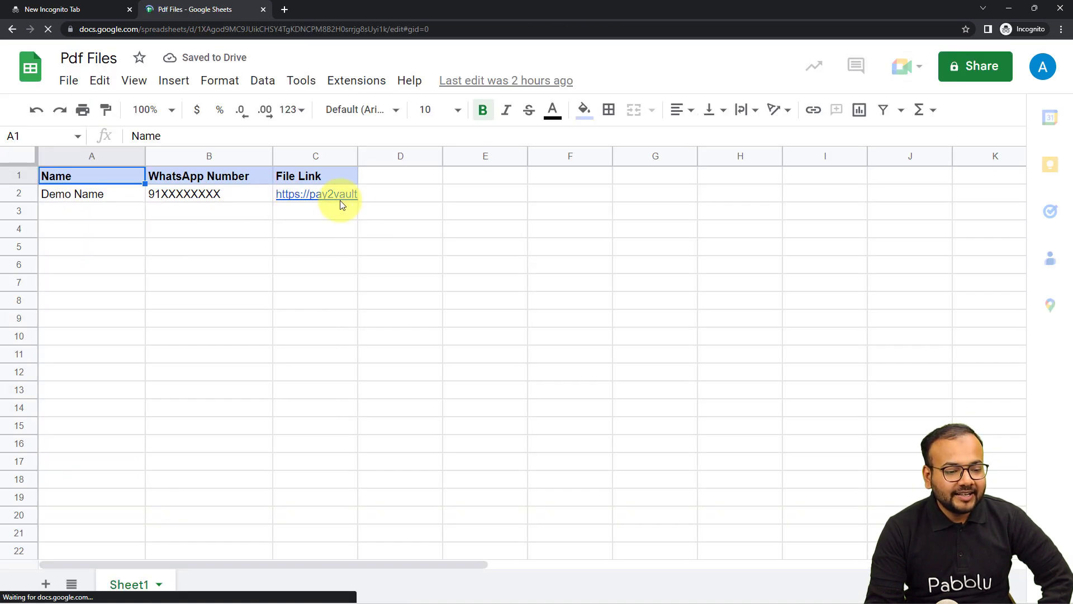
left_click(324, 192)
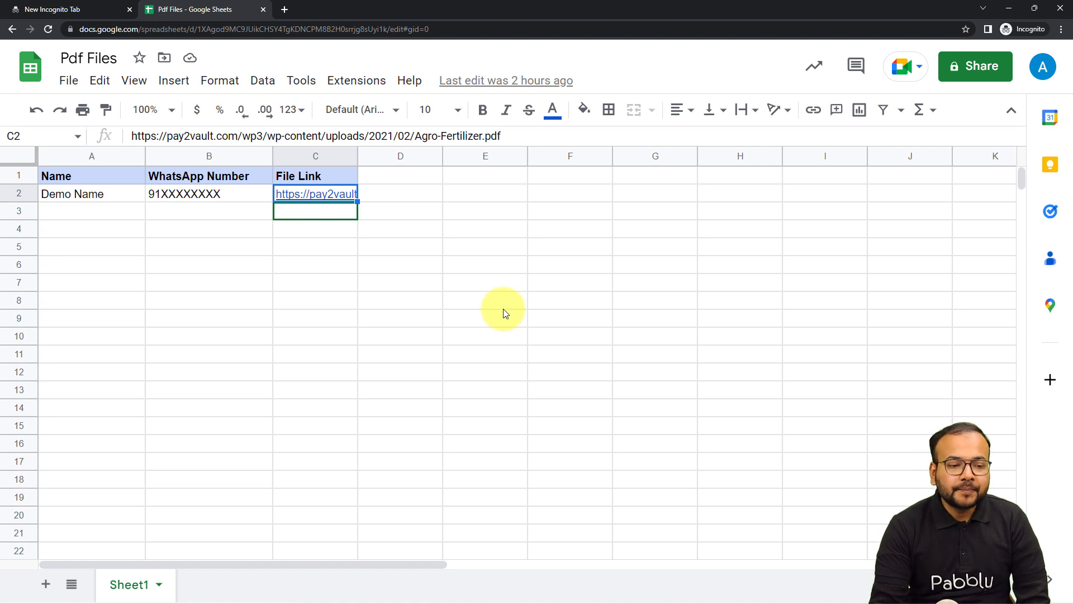
Step: Look up the Pabbly Connect Webhooks add-on in the Google Workspace Marketplace and reload the Pdf Files spreadsheet
left_click(364, 81)
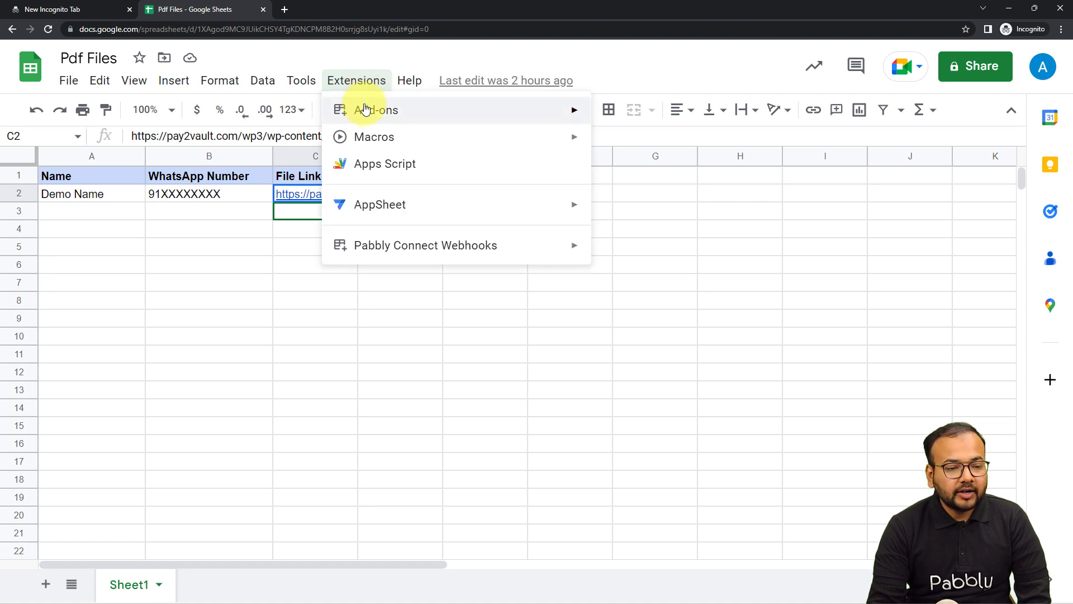
mouse_move(364, 110)
left_click(643, 115)
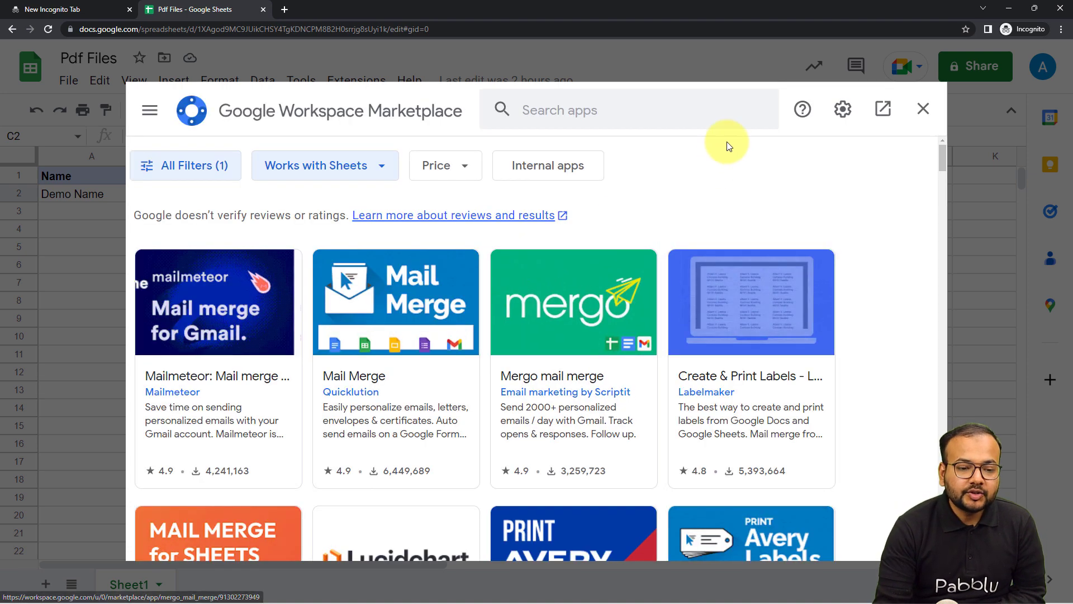
left_click(674, 109)
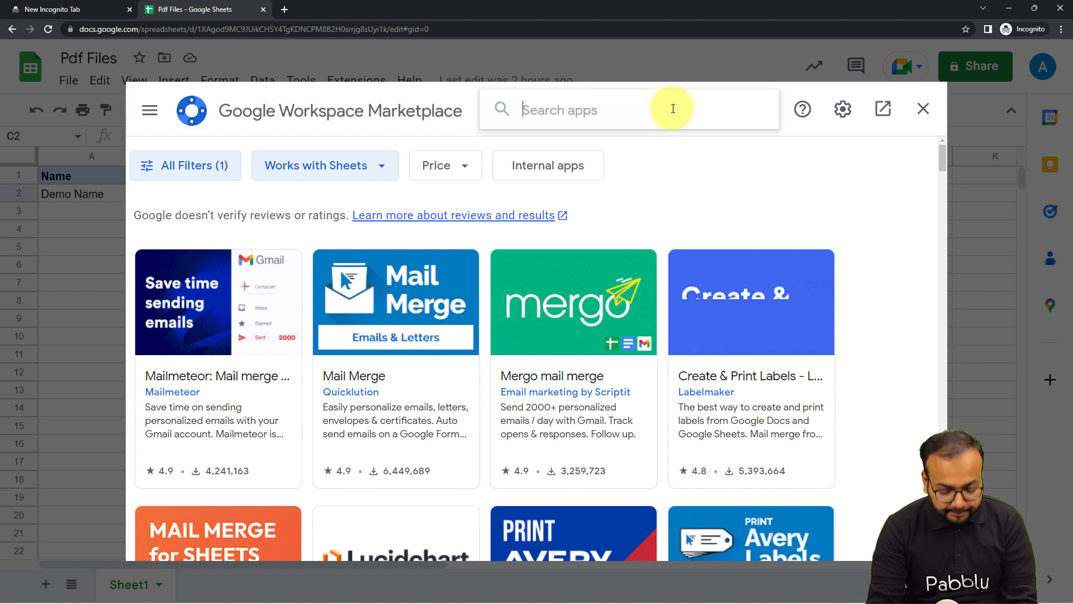
type("pabb")
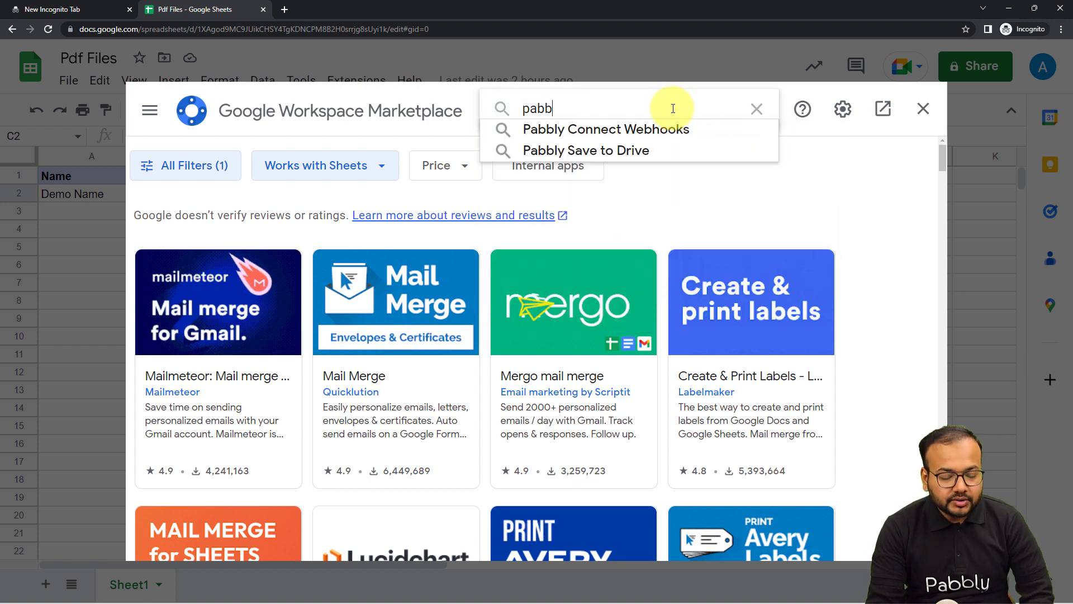
left_click(599, 129)
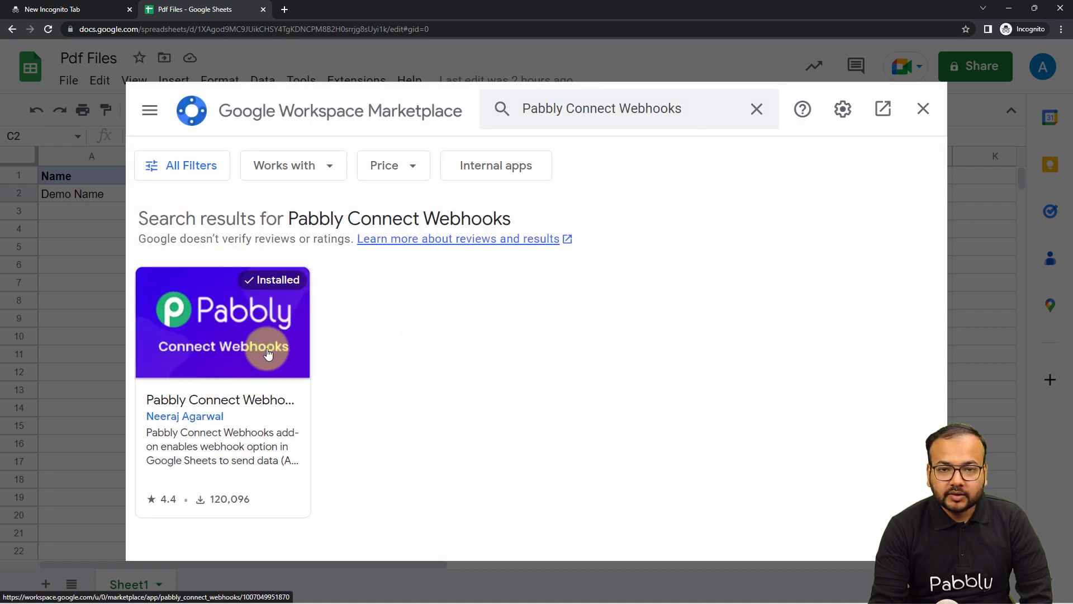
left_click(910, 113)
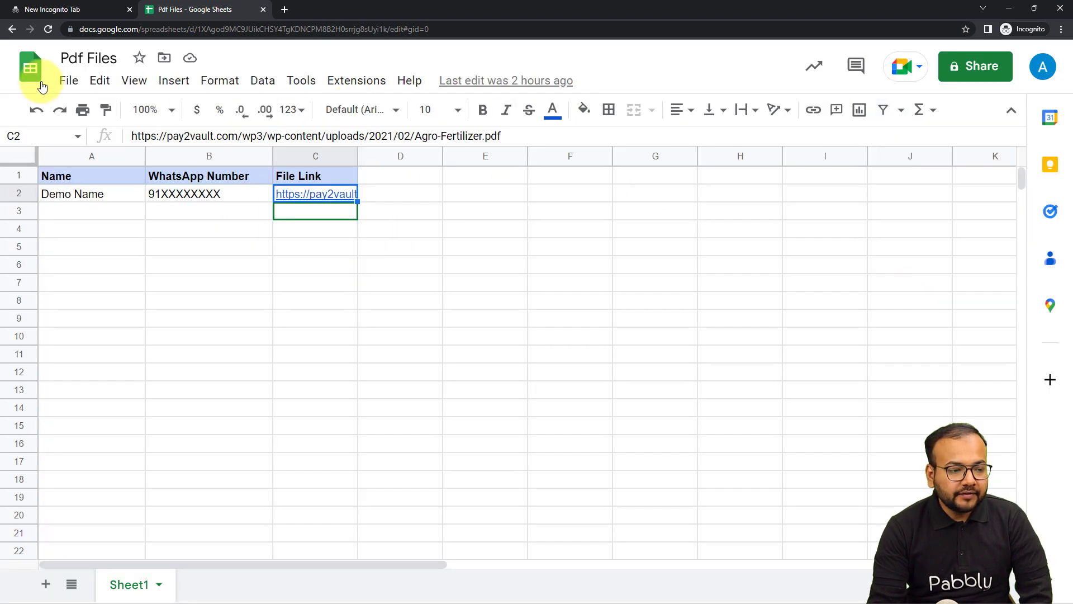
left_click(46, 30)
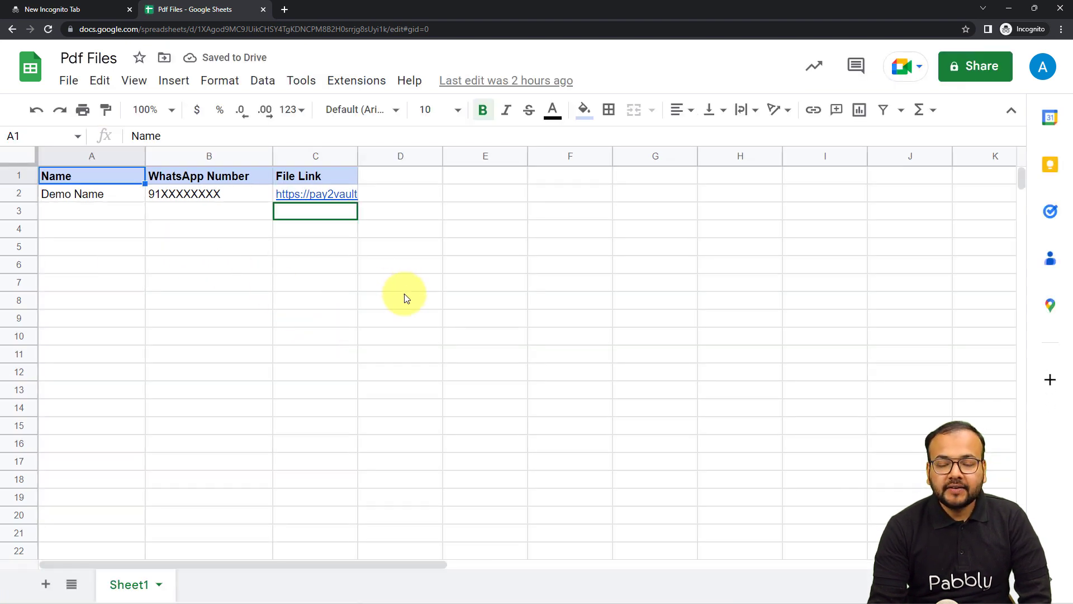
Step: Fill in the Pabbly Connect Webhooks initial setup with the webhook URL and trigger column C, close it, and widen the File Link column
left_click(370, 80)
mouse_move(355, 257)
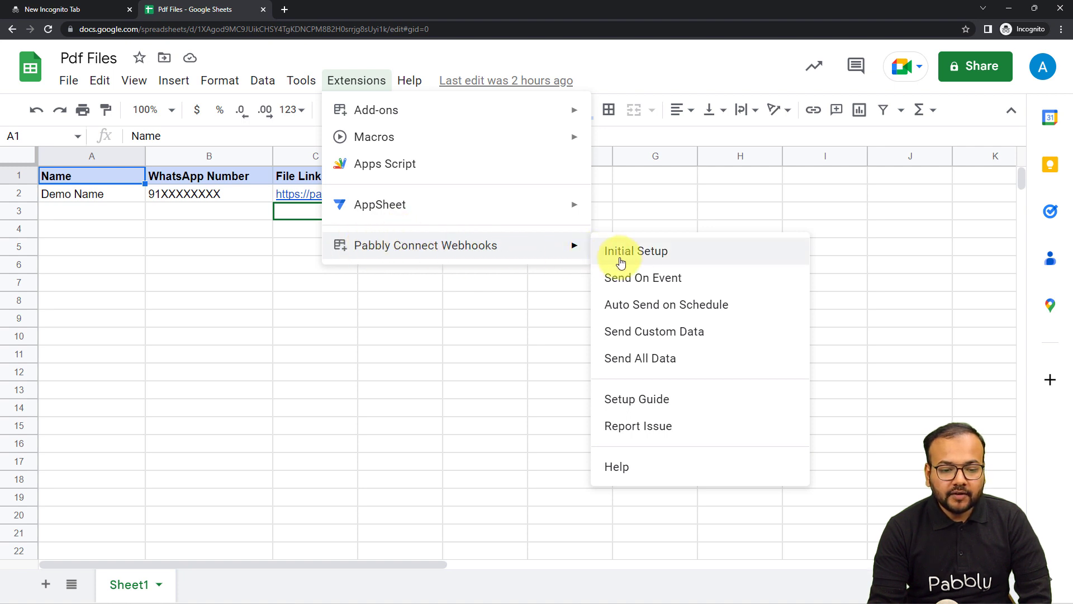
left_click(663, 251)
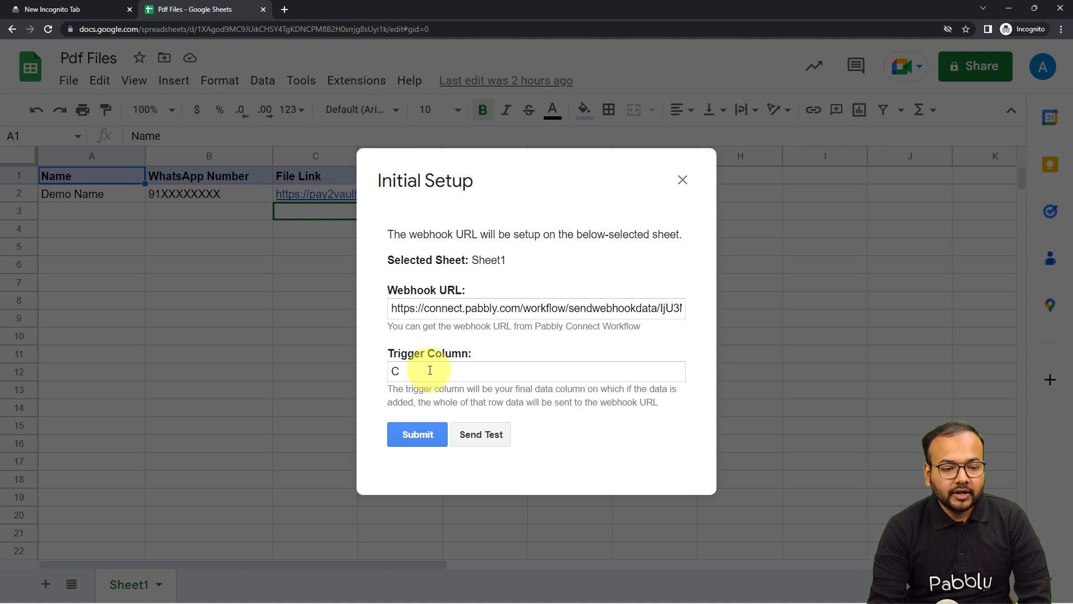
left_click(683, 180)
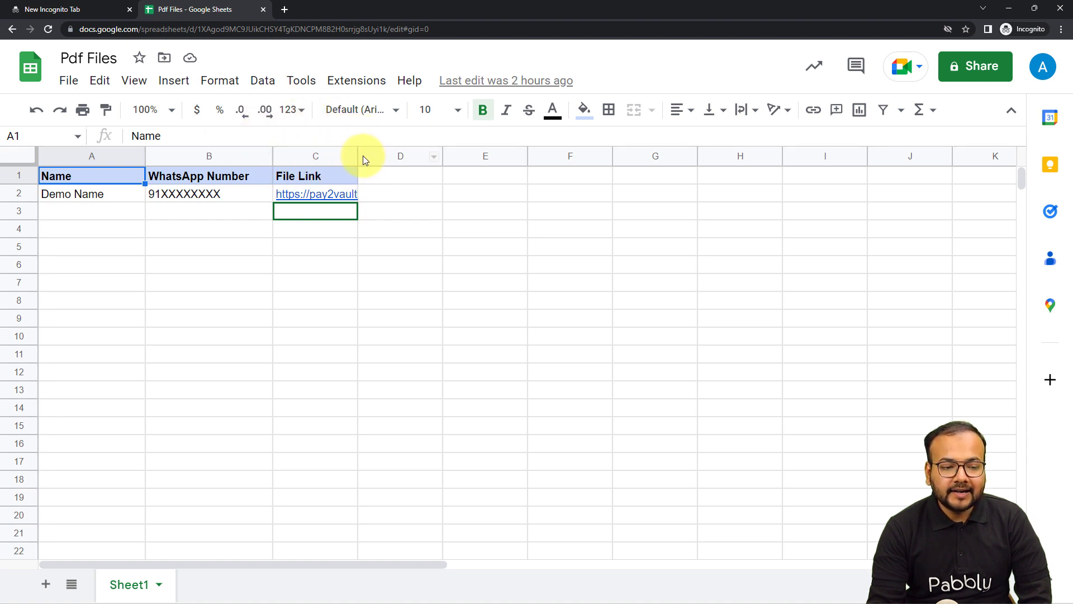
left_click_drag(357, 157, 396, 158)
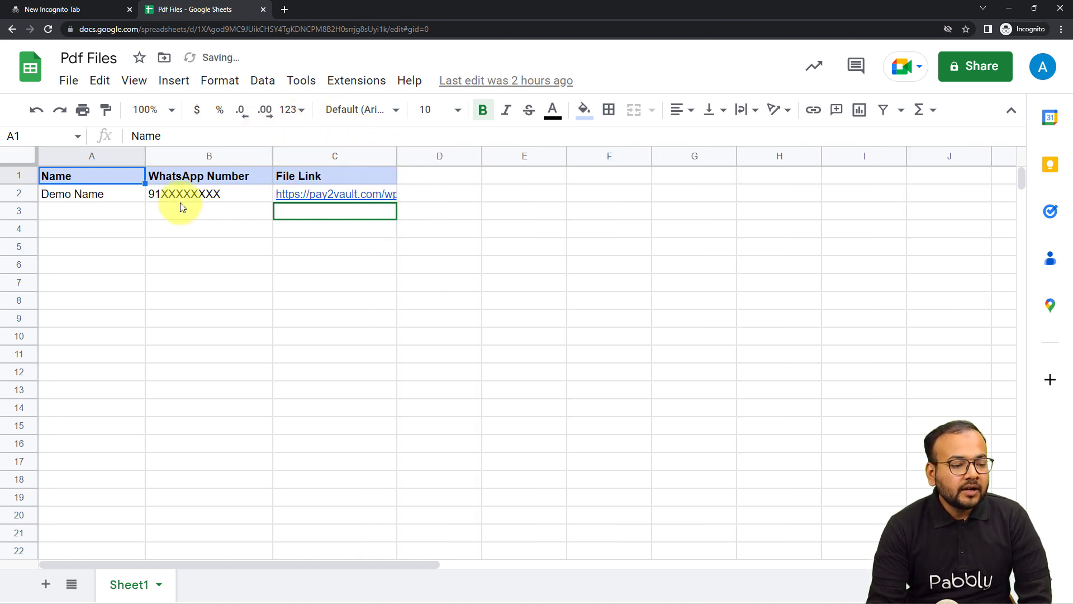
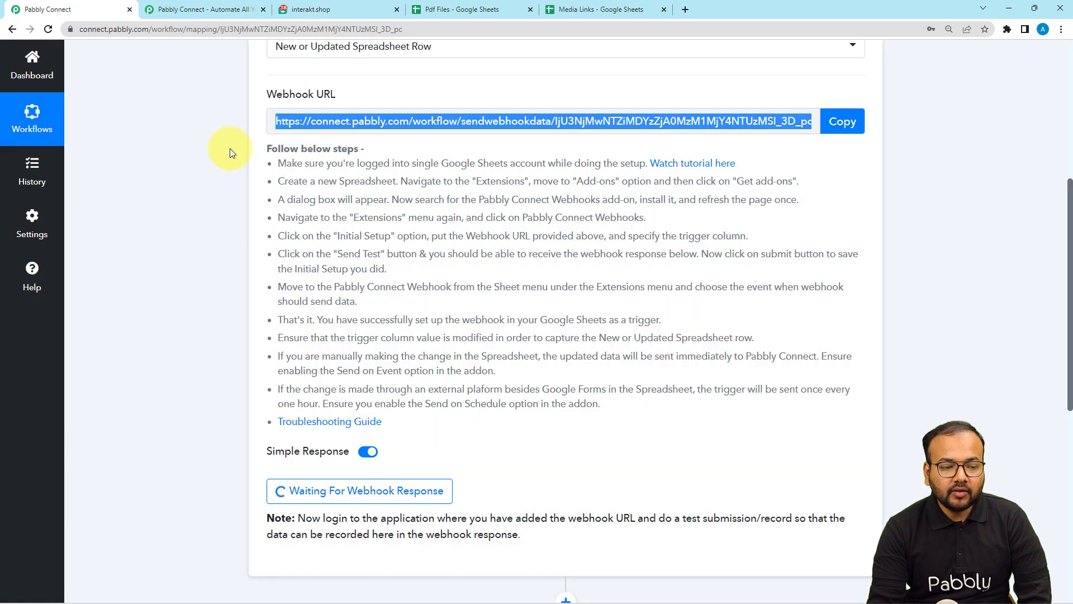
Step: Switch to the incognito Pdf Files spreadsheet and open the Pabbly Connect Webhooks initial setup
scroll(229, 148, "down", 5)
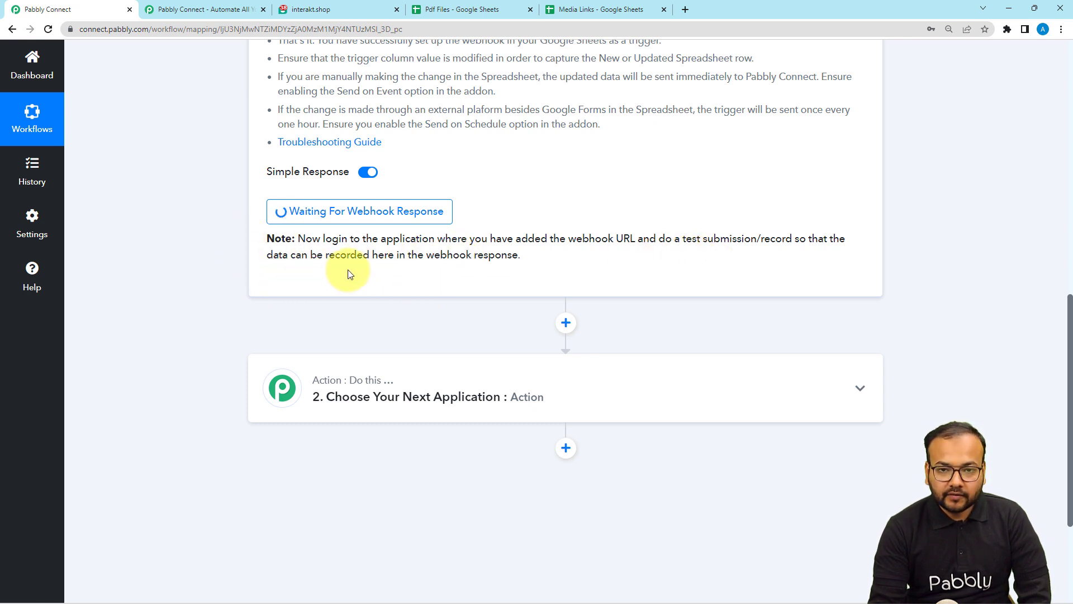
mouse_move(217, 588)
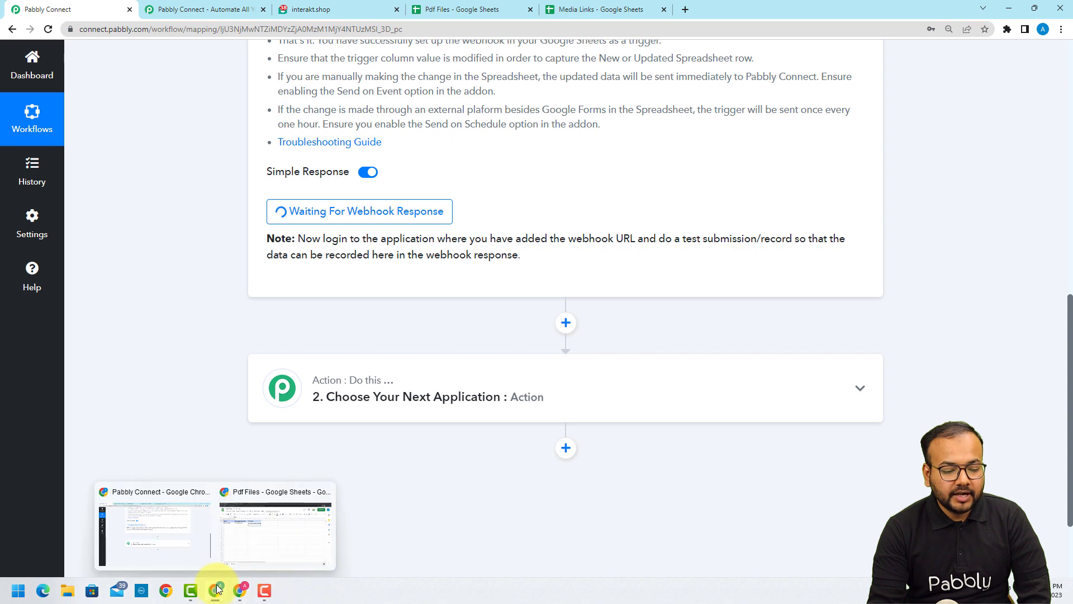
left_click(254, 532)
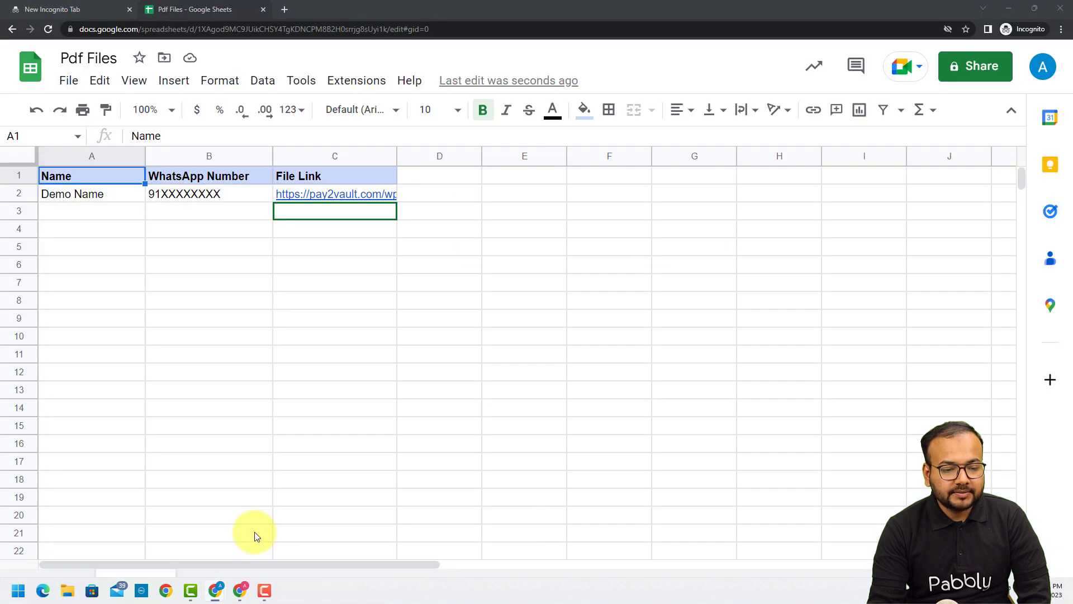
left_click(351, 88)
mouse_move(377, 246)
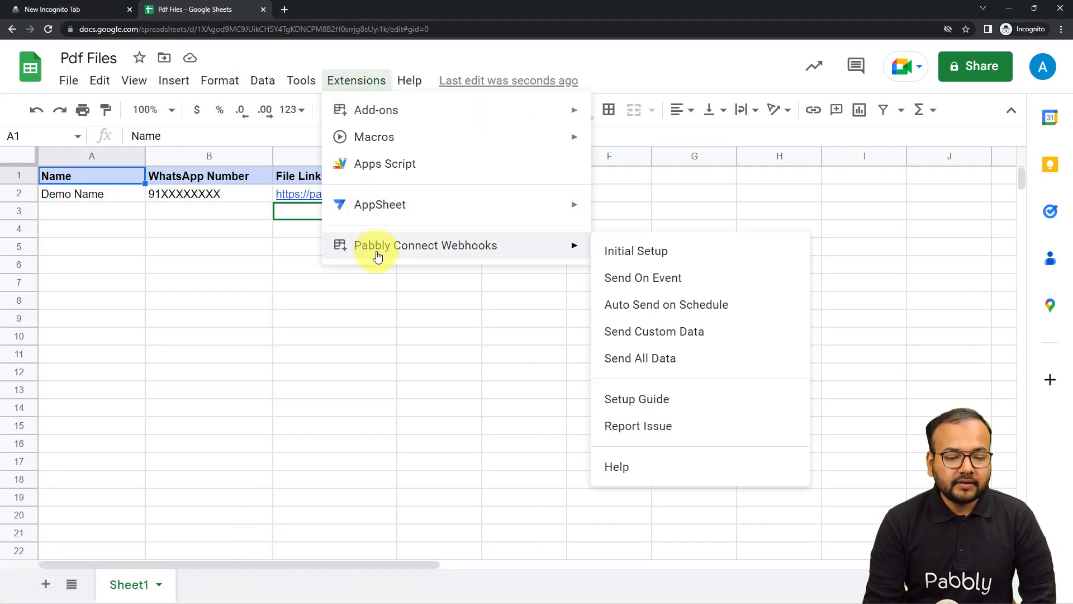
left_click(623, 252)
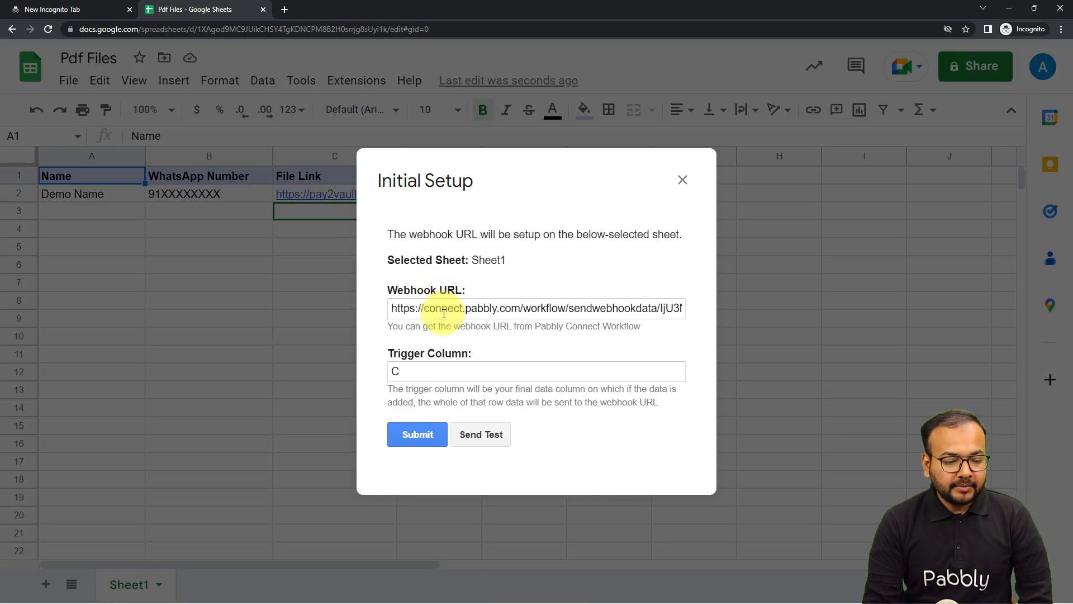
Step: Replace the webhook URL in the initial setup with the copied Pabbly Connect webhook URL
left_click(444, 309)
key("ctrl+a")
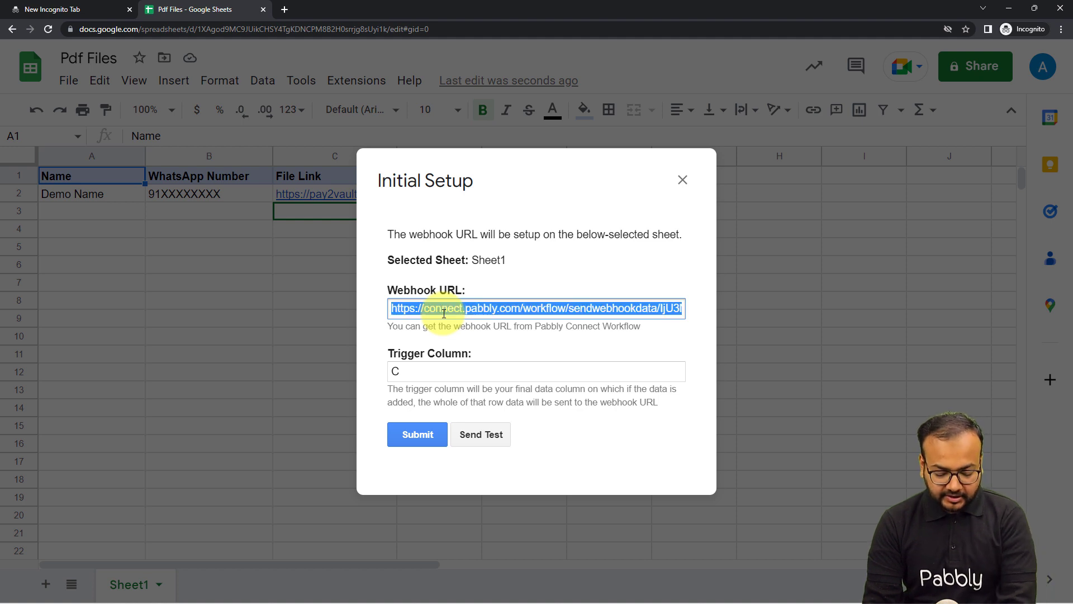
key("BackSpace")
right_click(444, 314)
left_click(471, 404)
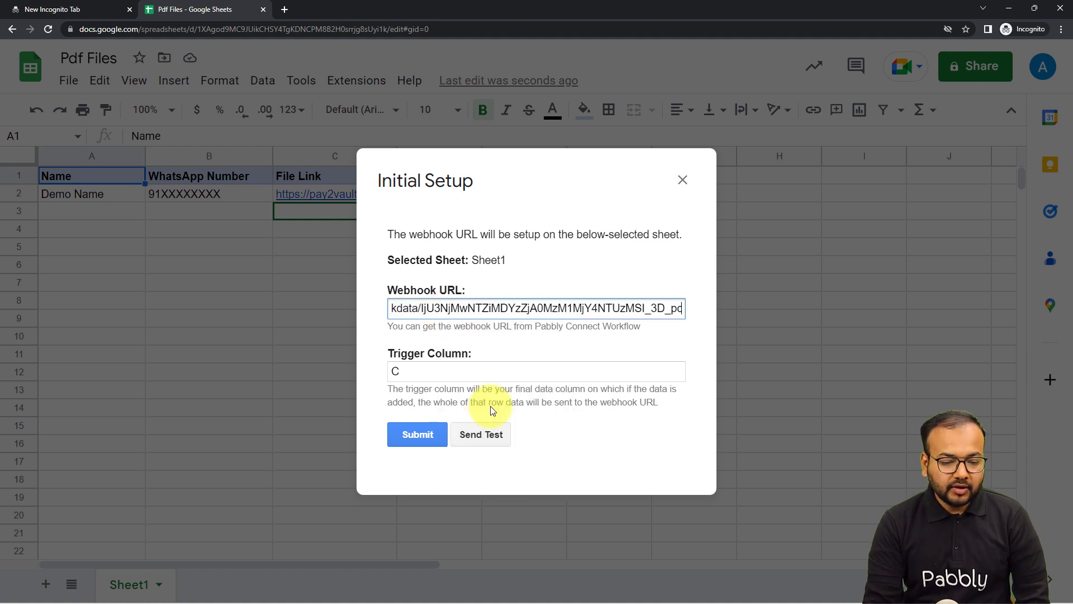
left_click(583, 423)
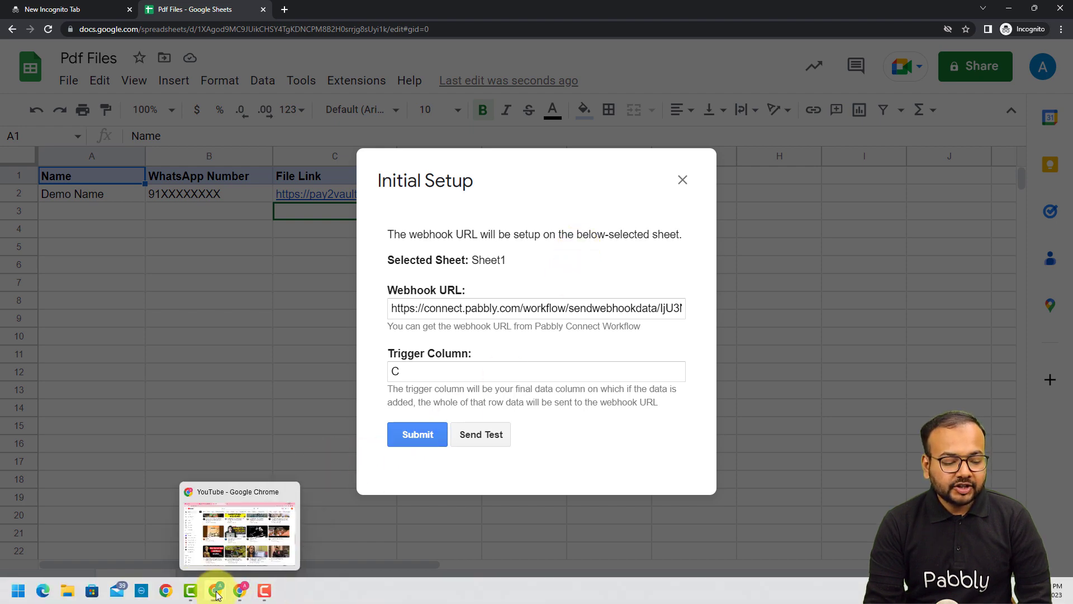
Step: Check in Pabbly Connect that the trigger is waiting for a webhook response, and send the test data from the spreadsheet's initial setup
mouse_move(216, 590)
left_click(188, 542)
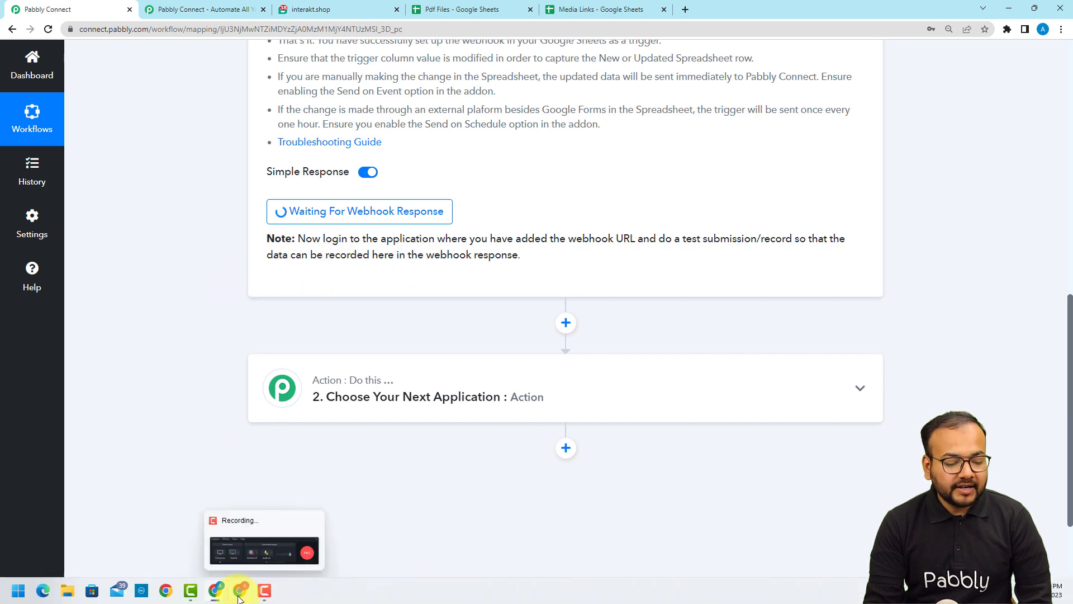
mouse_move(210, 594)
left_click(252, 540)
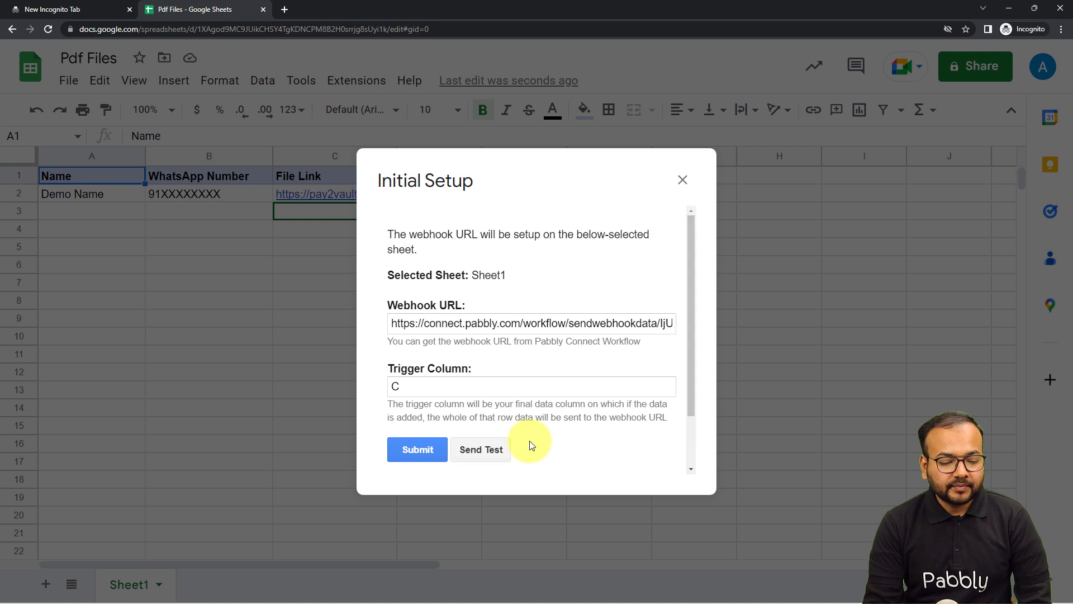
scroll(528, 441, "down", 1)
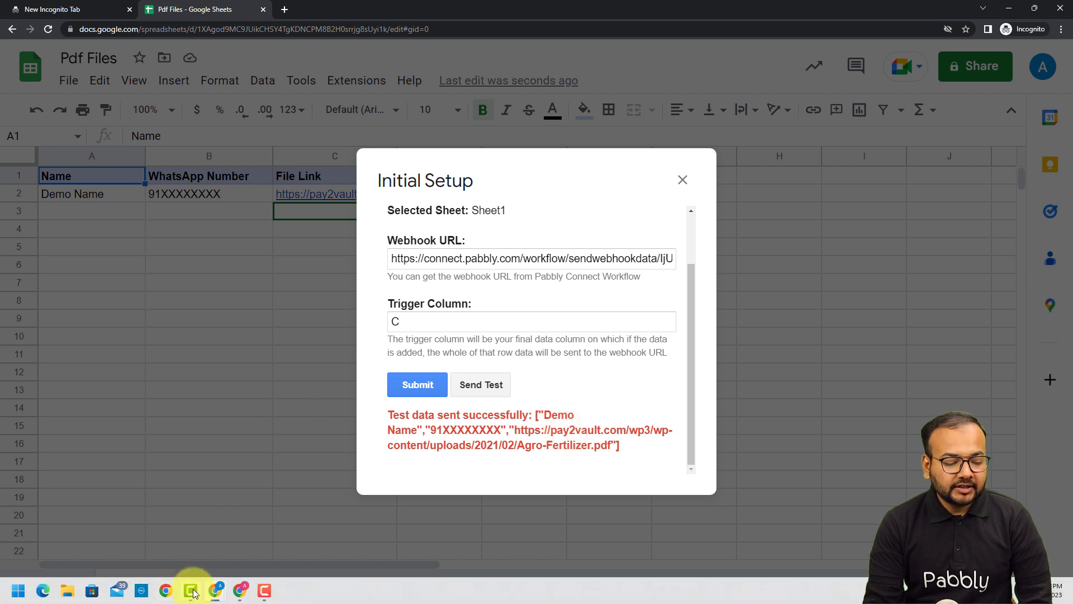
Step: Review the webhook response received in the Pabbly Connect trigger and enlarge the File Link value to read it fully
mouse_move(204, 591)
left_click(181, 552)
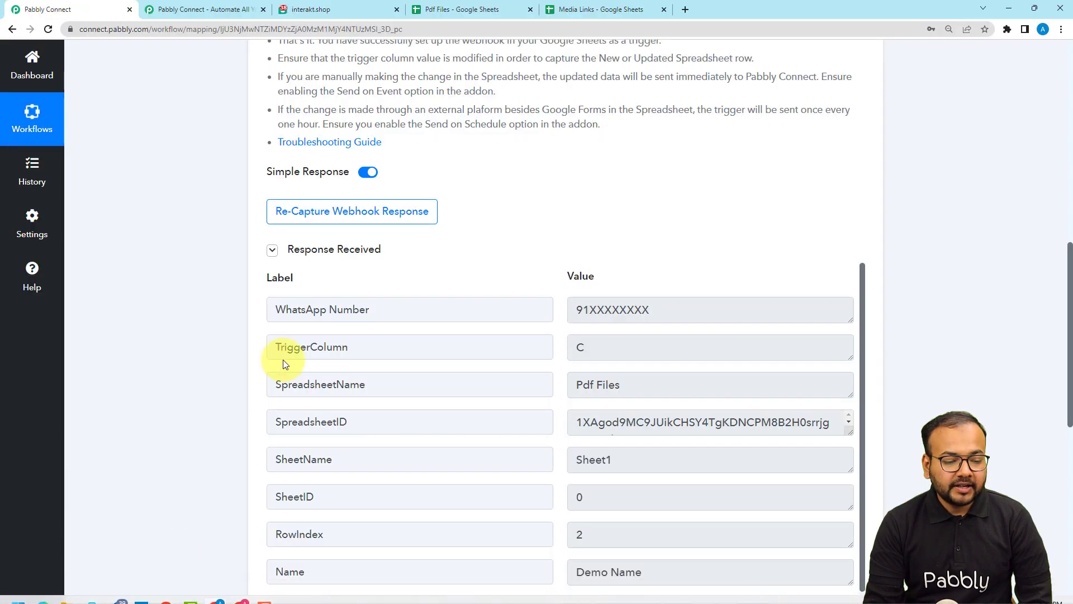
scroll(224, 323, "down", 3)
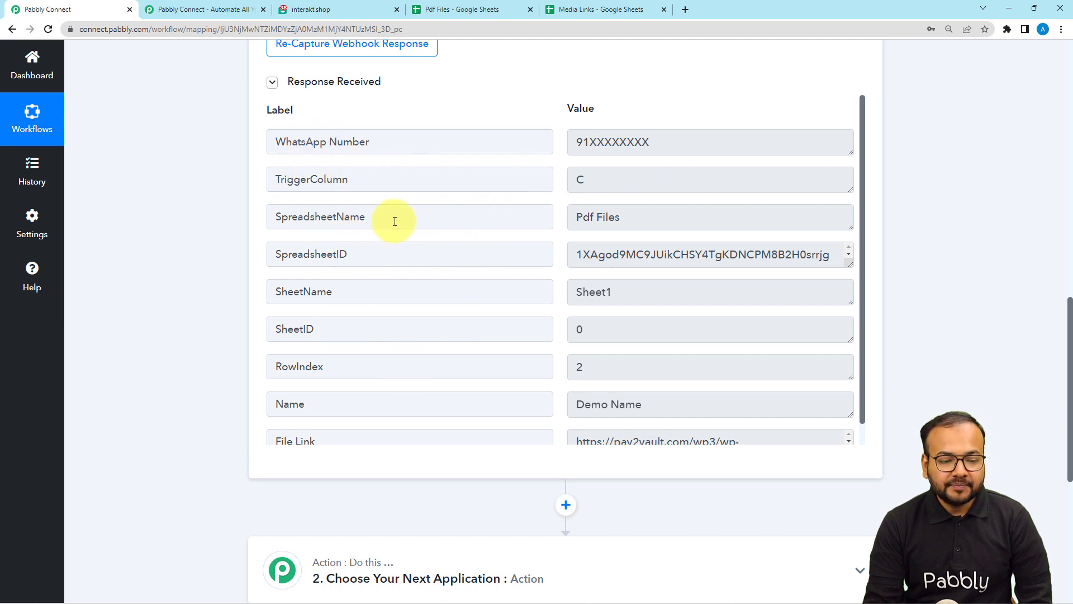
scroll(365, 310, "down", 1)
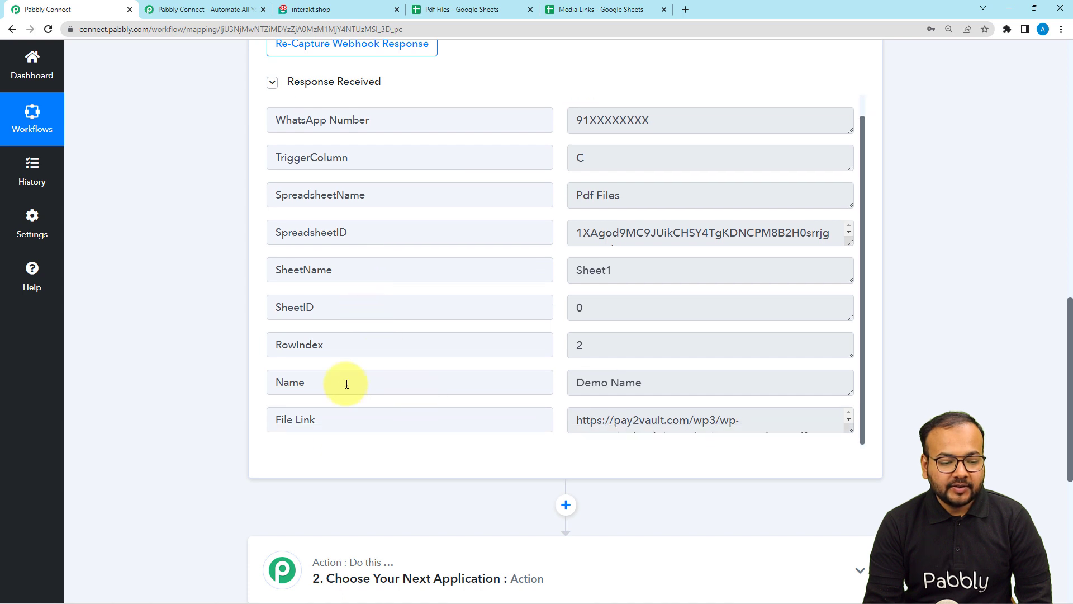
left_click_drag(849, 430, 843, 487)
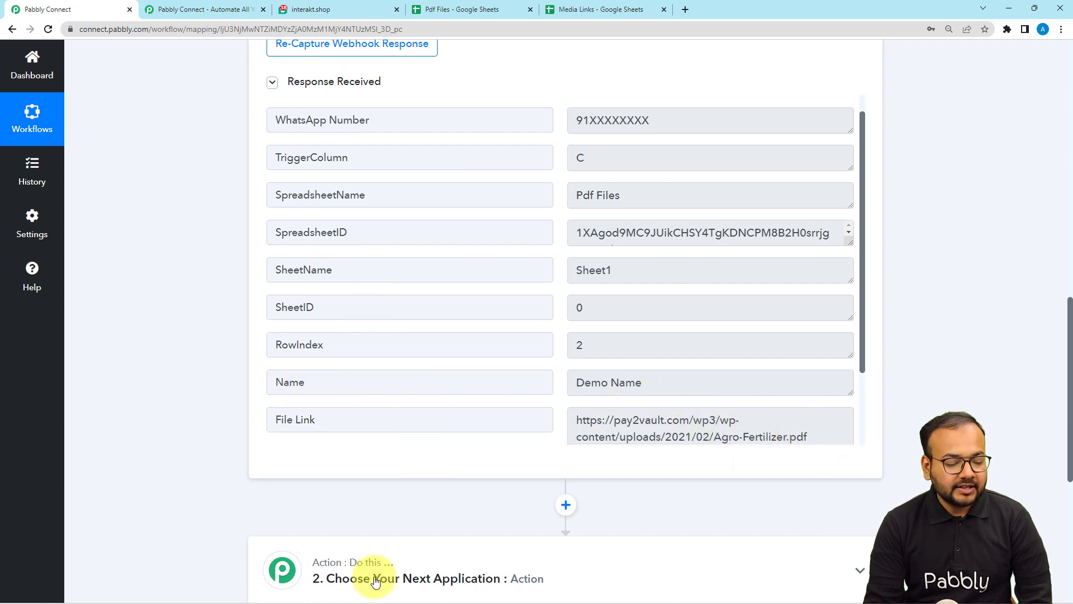
Step: Return to the Pdf Files spreadsheet, submit the webhook initial setup and close it
mouse_move(234, 589)
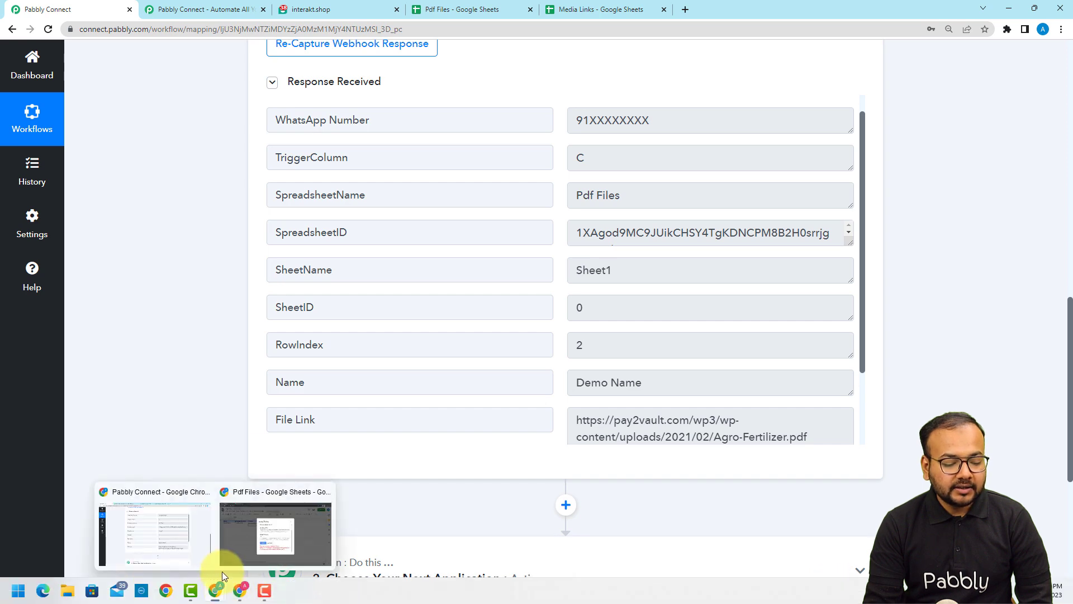
left_click(266, 537)
left_click(420, 383)
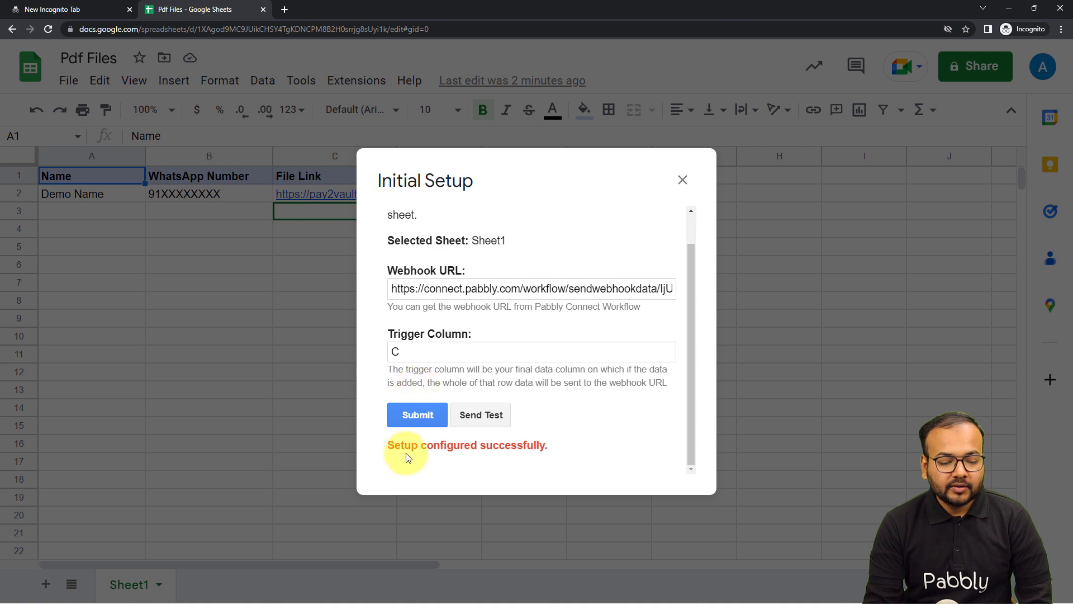
left_click(684, 180)
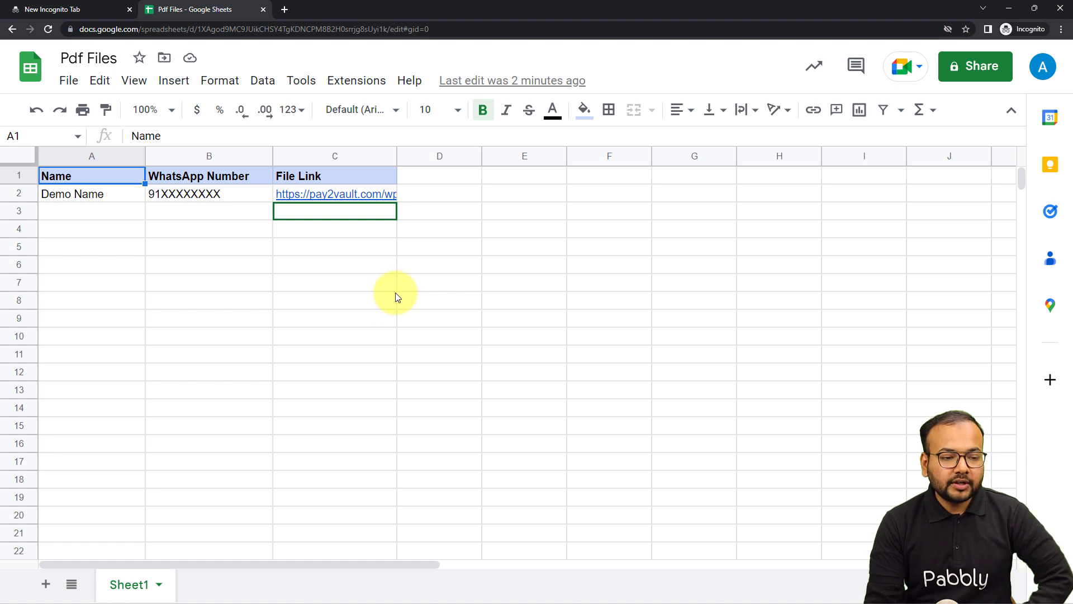
Step: Enable Send On Event for the Pabbly Connect Webhooks add-on in the Pdf Files spreadsheet
left_click(356, 82)
mouse_move(369, 253)
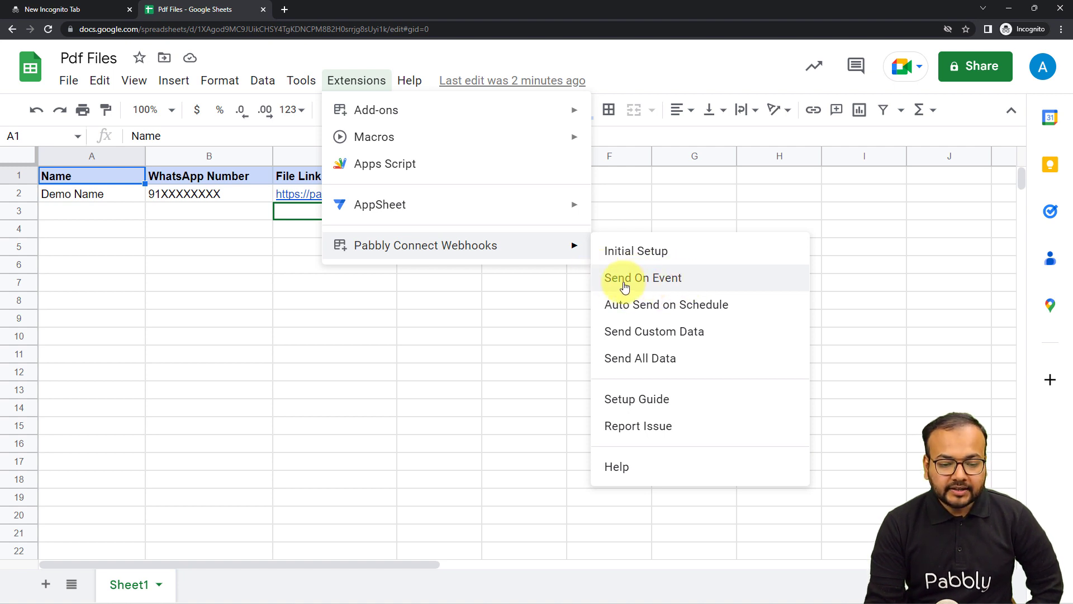
left_click(657, 288)
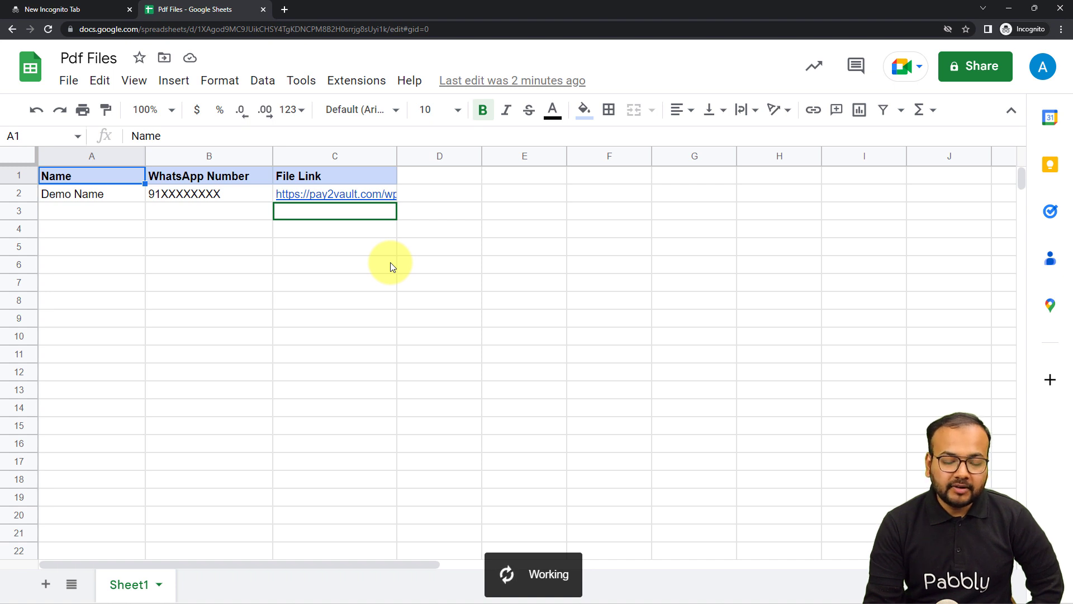
Step: Switch back to the Pabbly Connect workflow and choose Interakt as the app for the second step's action
mouse_move(214, 591)
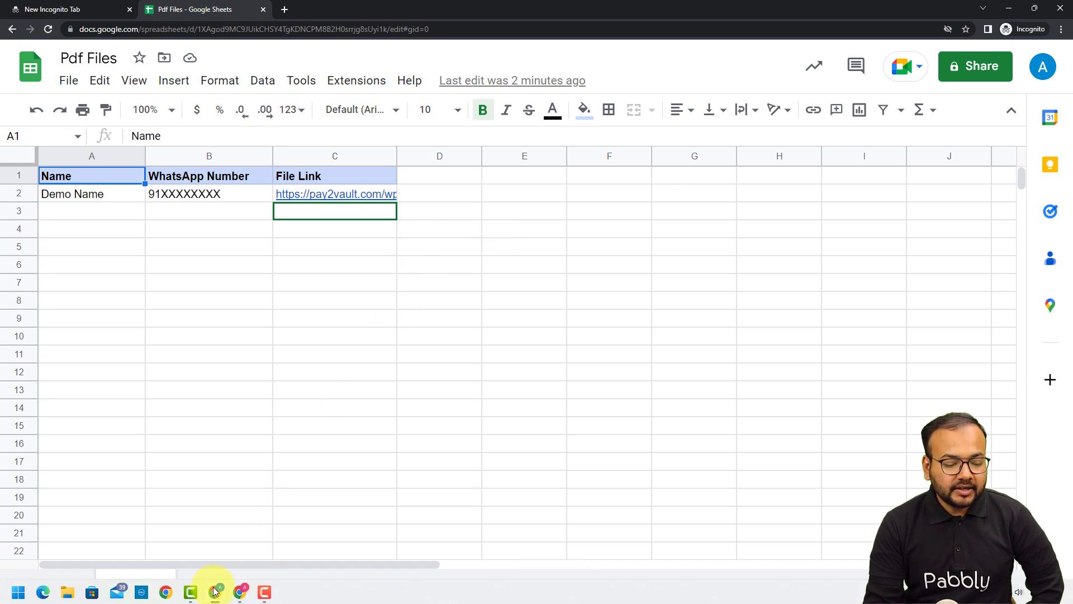
left_click(194, 548)
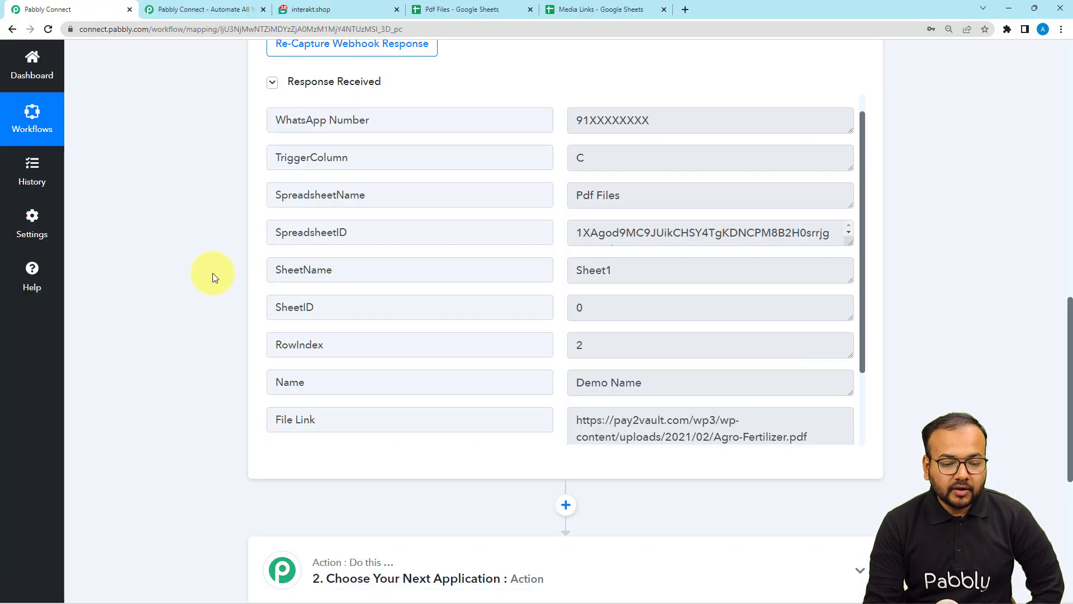
scroll(213, 273, "down", 3)
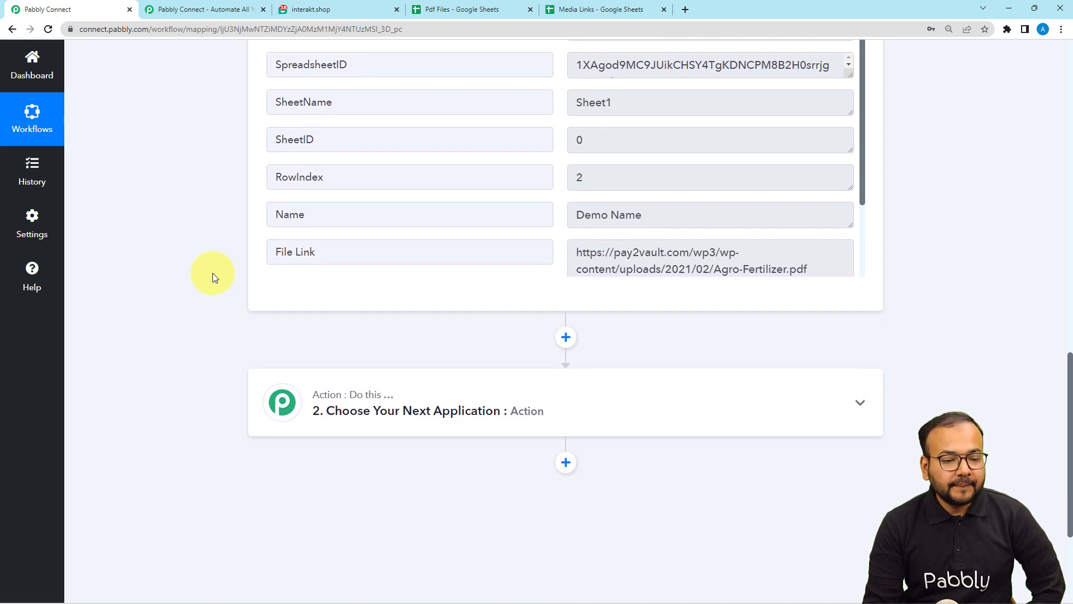
scroll(212, 273, "up", 2)
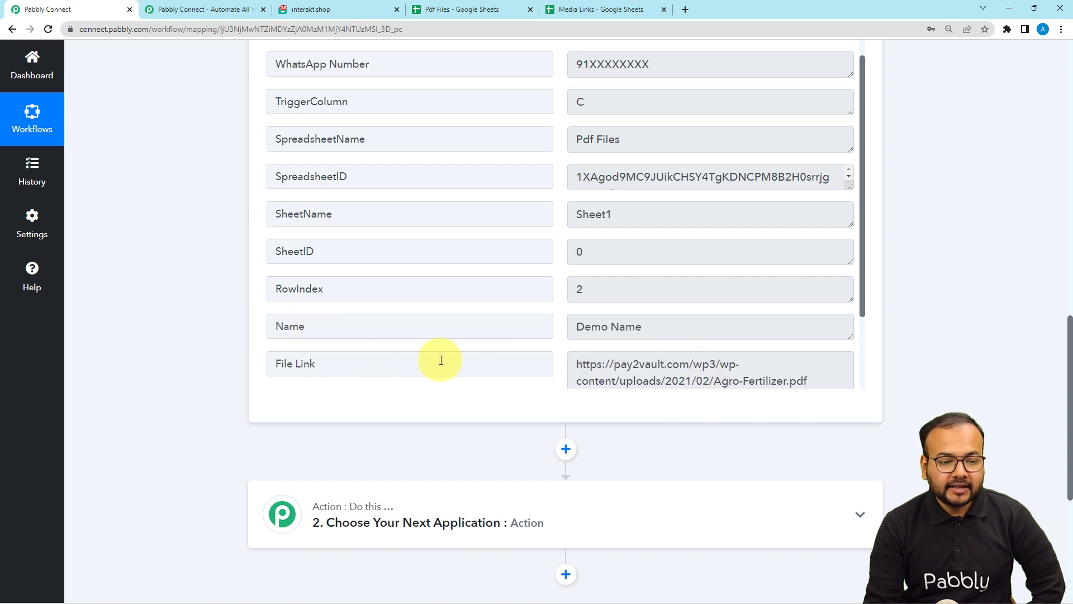
scroll(203, 343, "down", 3)
left_click(353, 367)
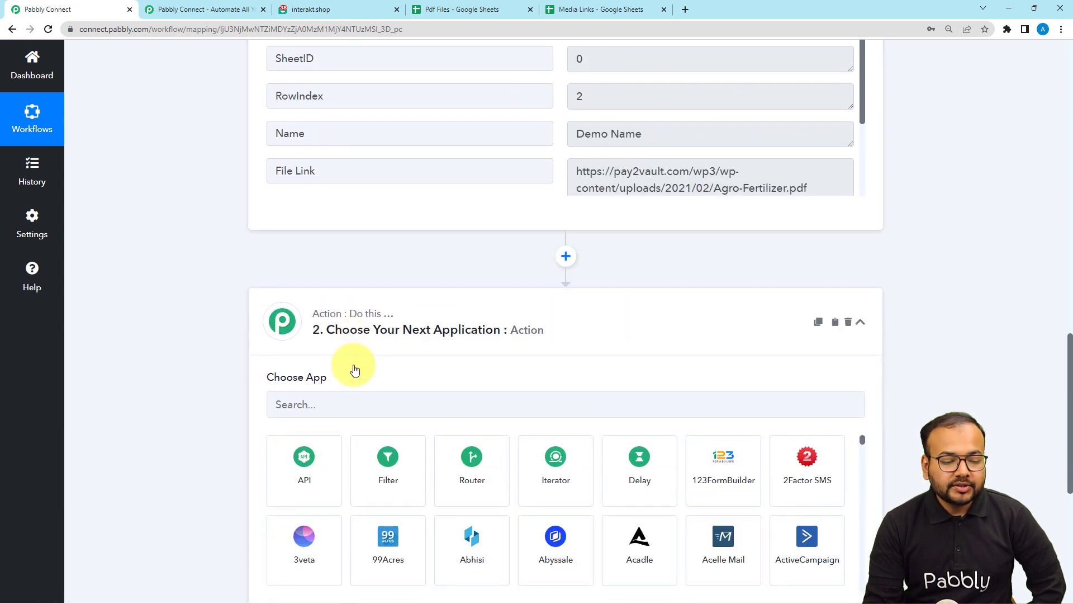
scroll(358, 336, "down", 3)
left_click(371, 260)
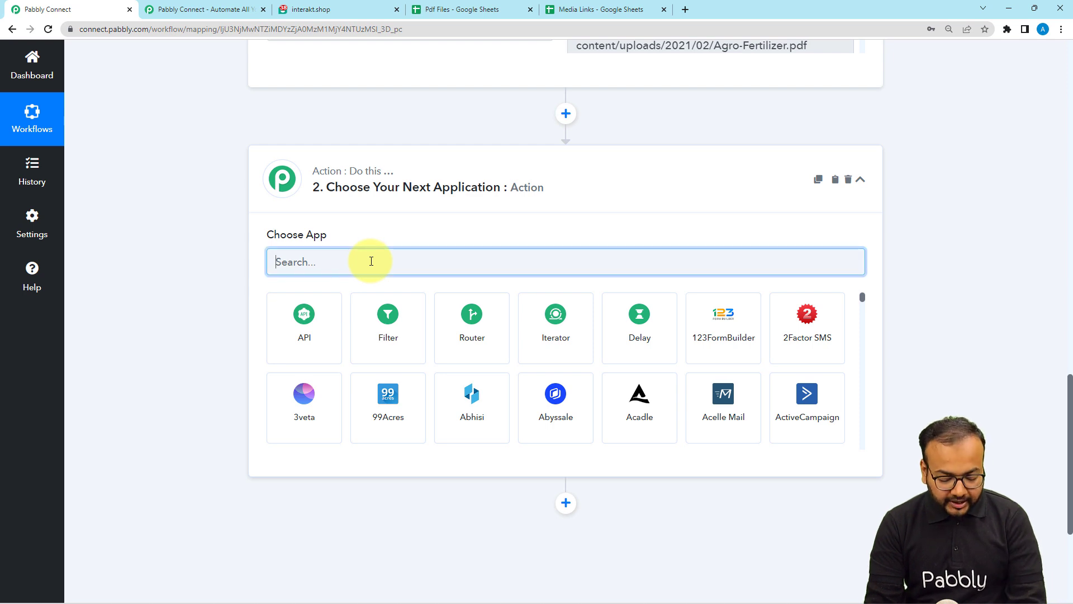
type("in")
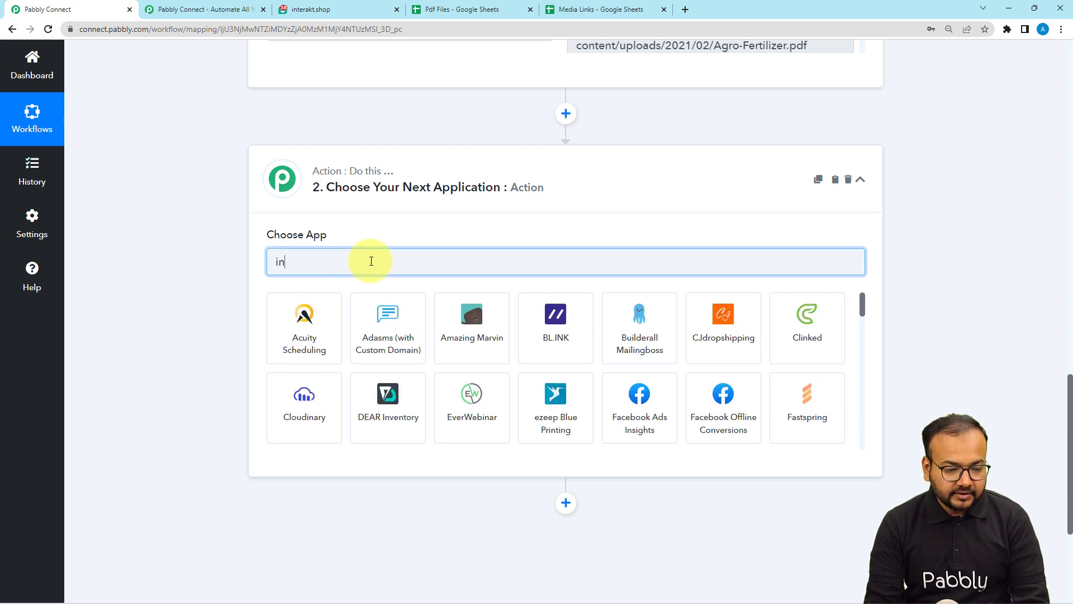
type("r")
key("BackSpace")
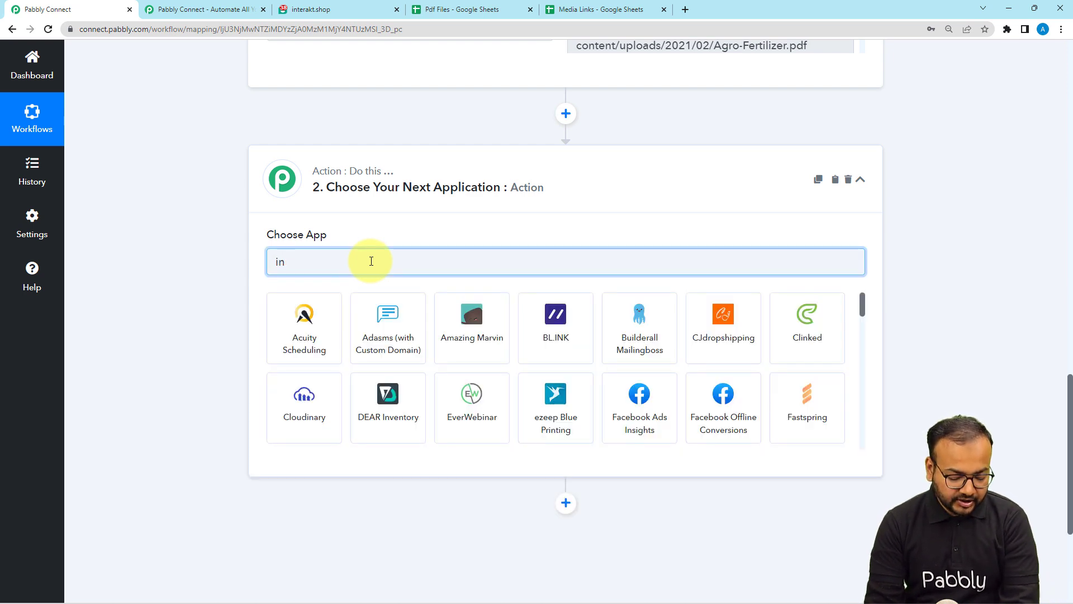
type("t")
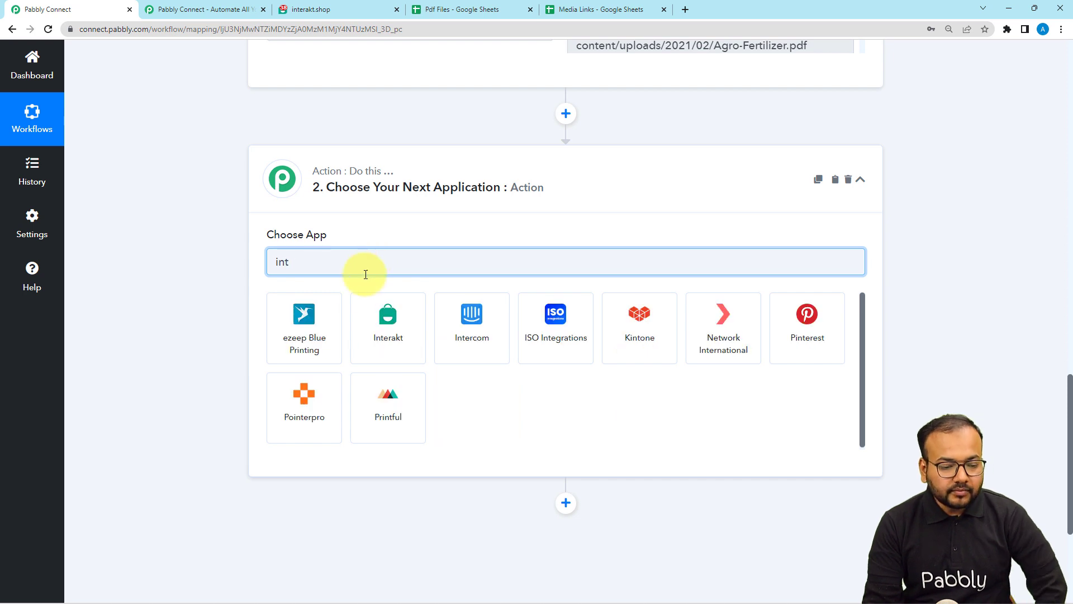
left_click(390, 335)
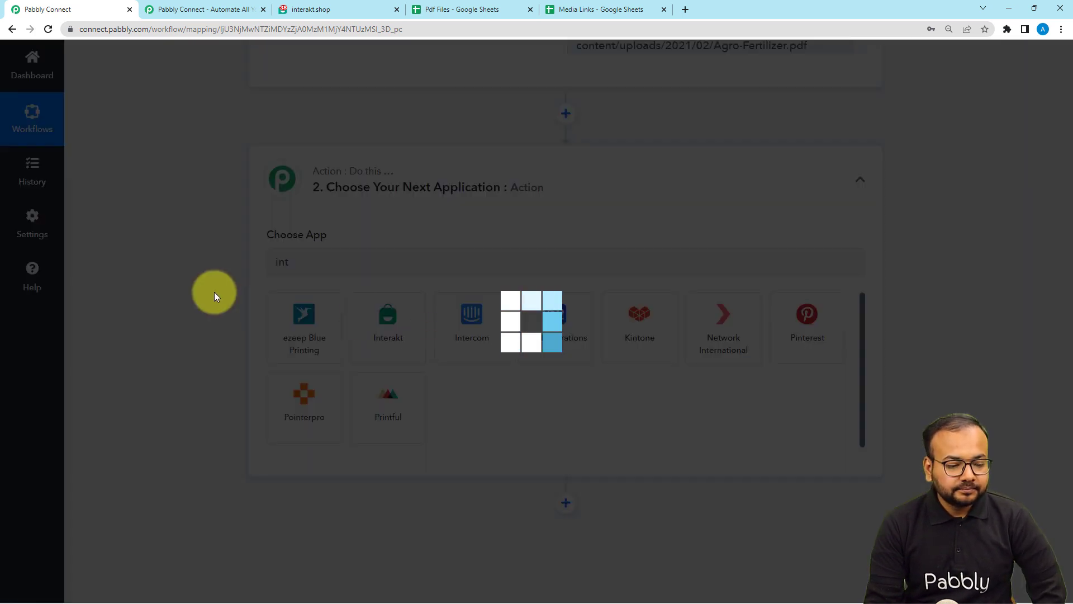
Step: Set the Interakt action event to Send WhatsApp Template Message
scroll(213, 295, "down", 2)
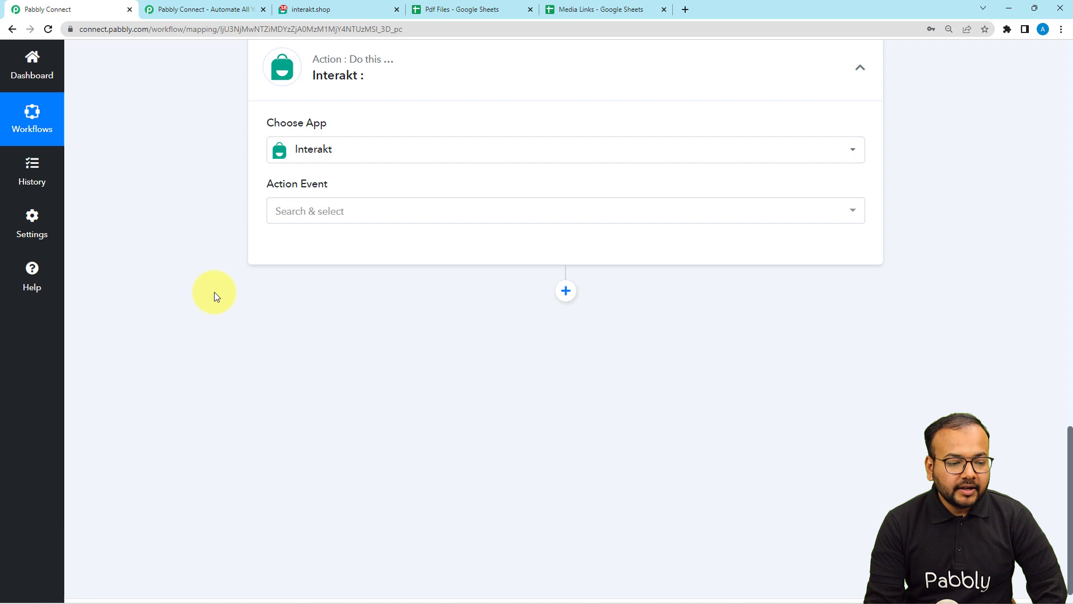
left_click(309, 210)
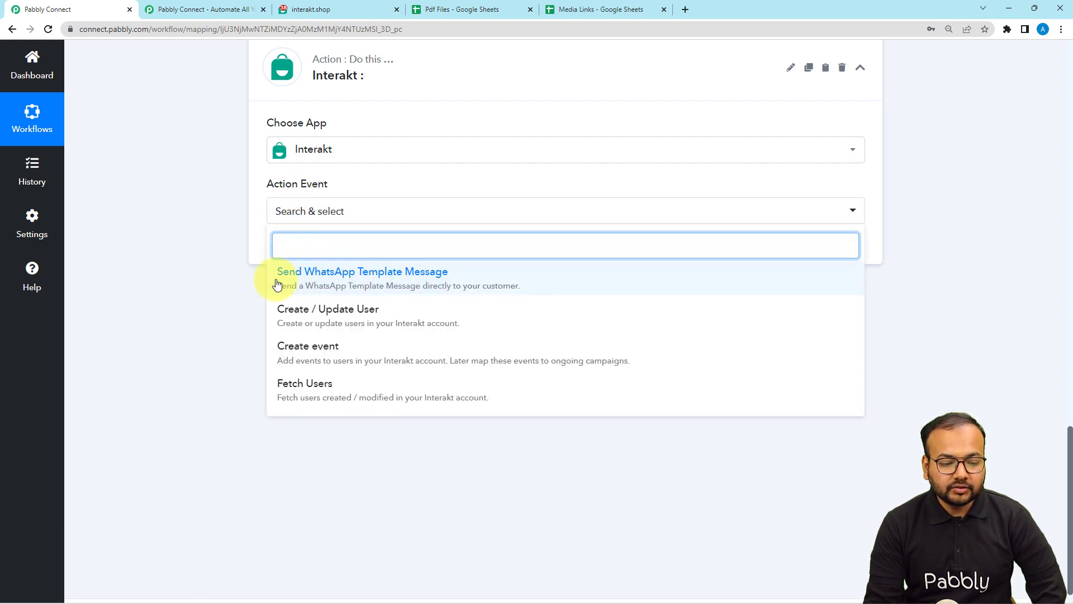
left_click(334, 284)
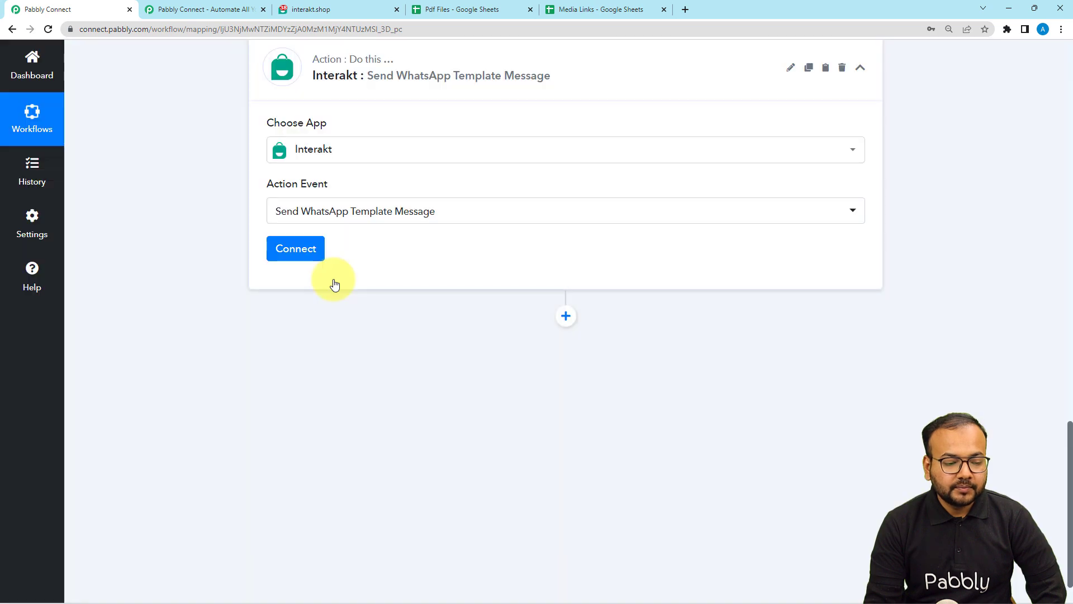
Step: Start adding a new Interakt connection, then switch to Interakt and copy the secret key from its Developer Settings
left_click(283, 252)
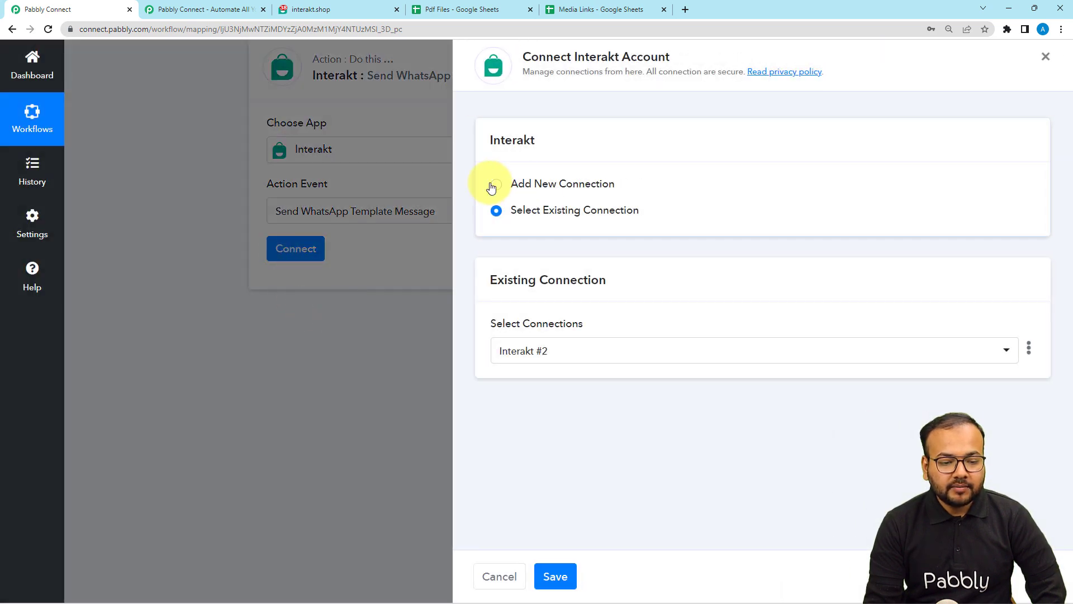
left_click(495, 186)
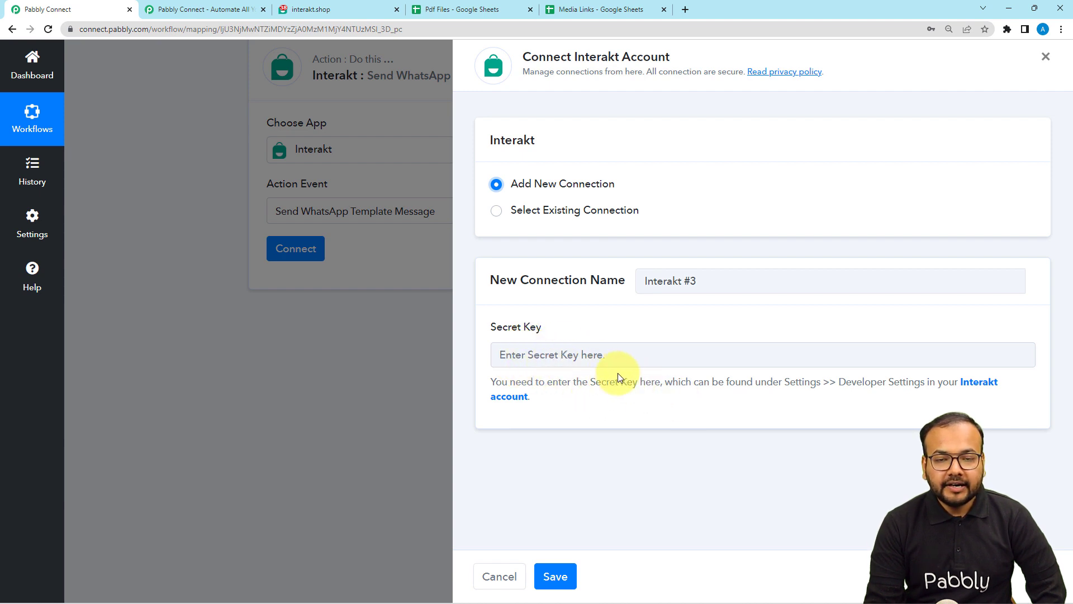
left_click(310, 8)
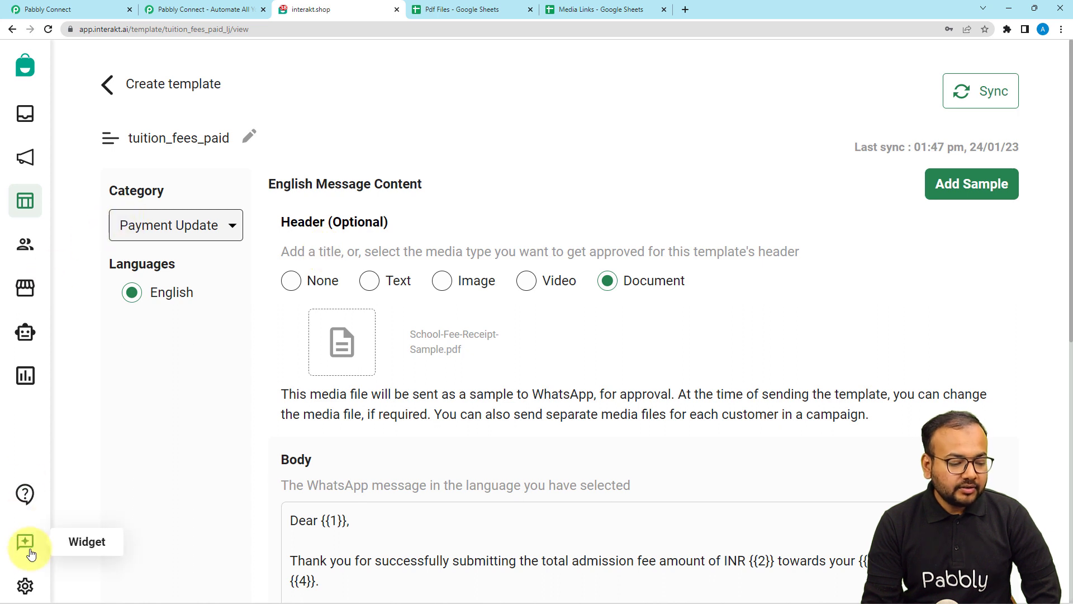
left_click(24, 587)
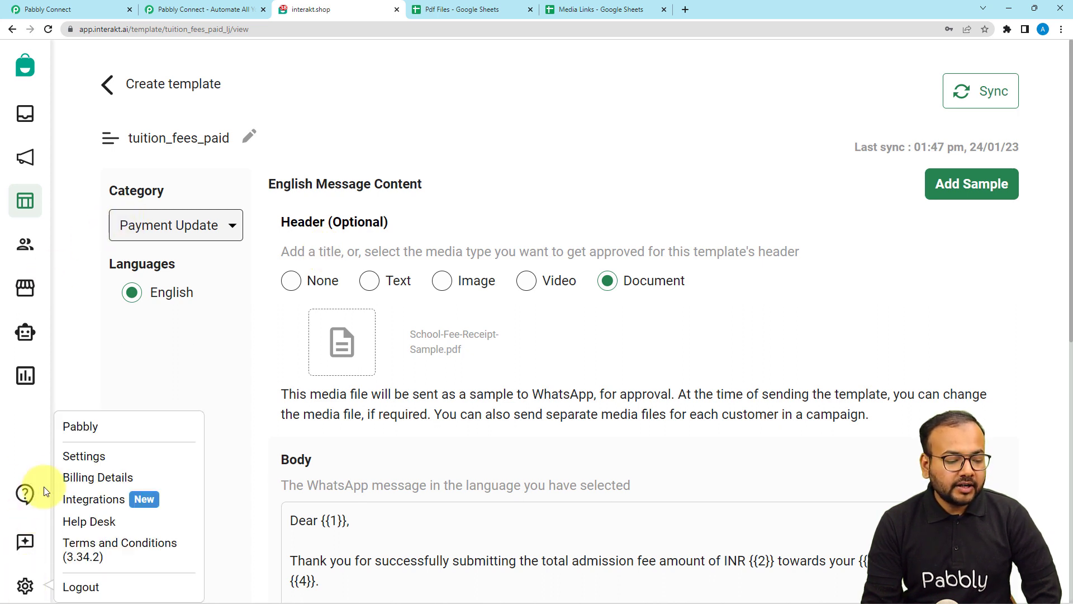
left_click(84, 458)
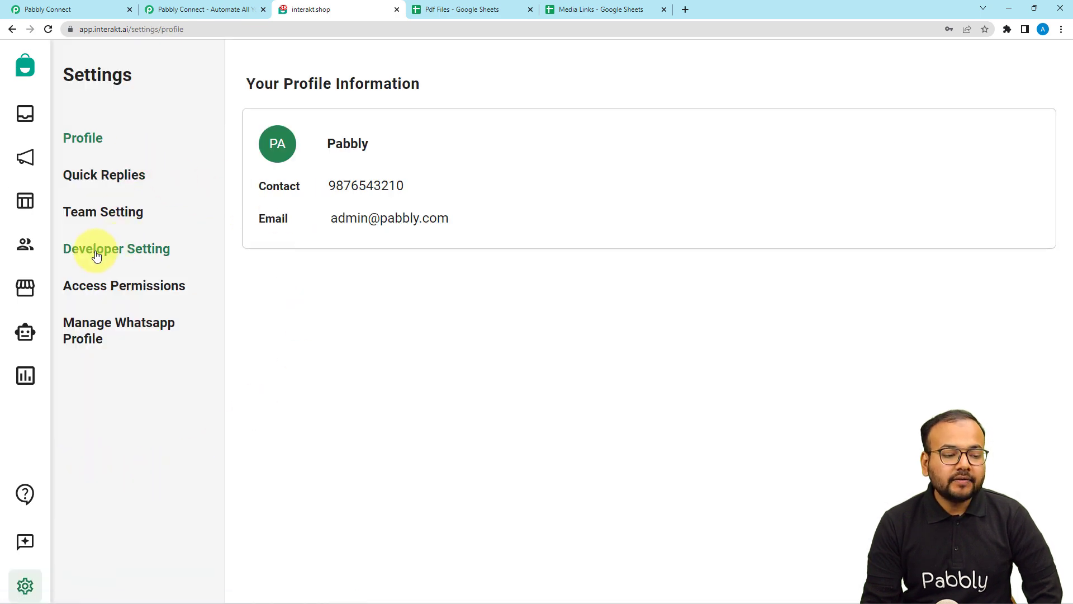
left_click(132, 249)
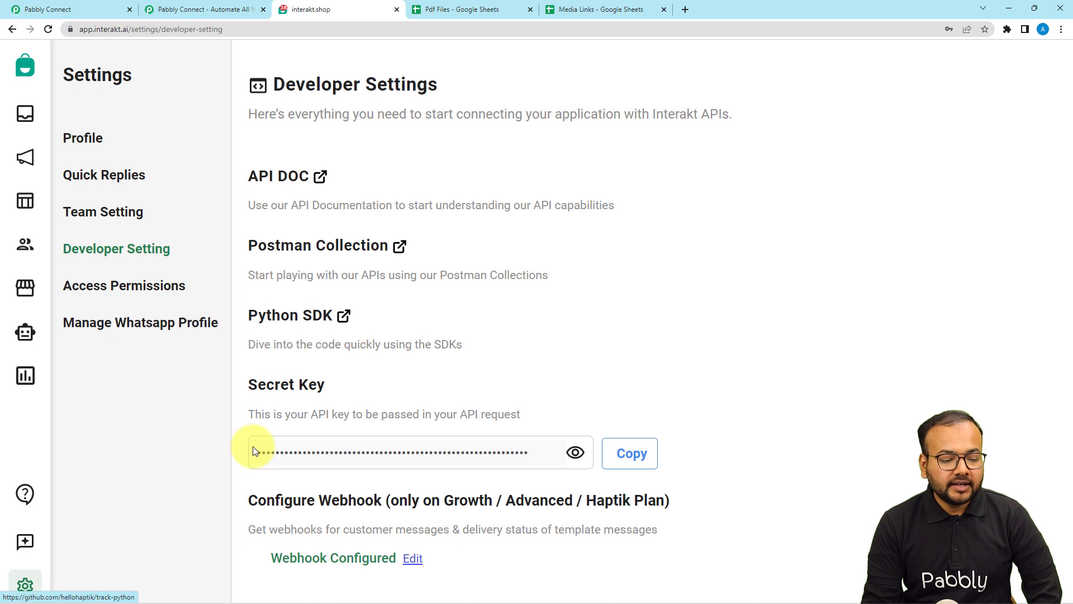
left_click(630, 454)
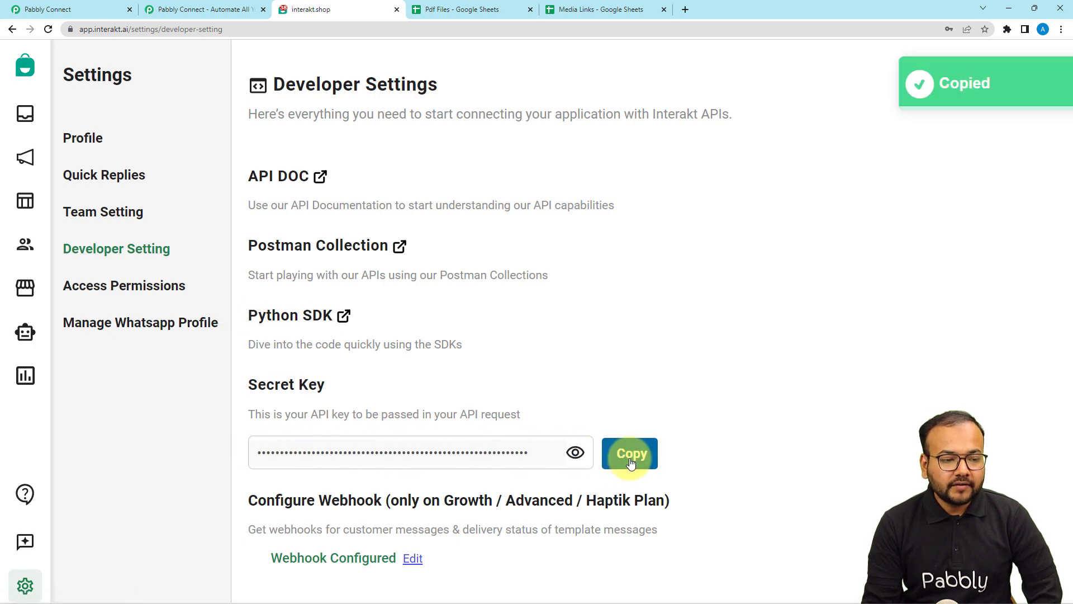
Step: Return to the Pabbly Connect workflow, paste the secret key into the new Interakt connection and save it
left_click(70, 8)
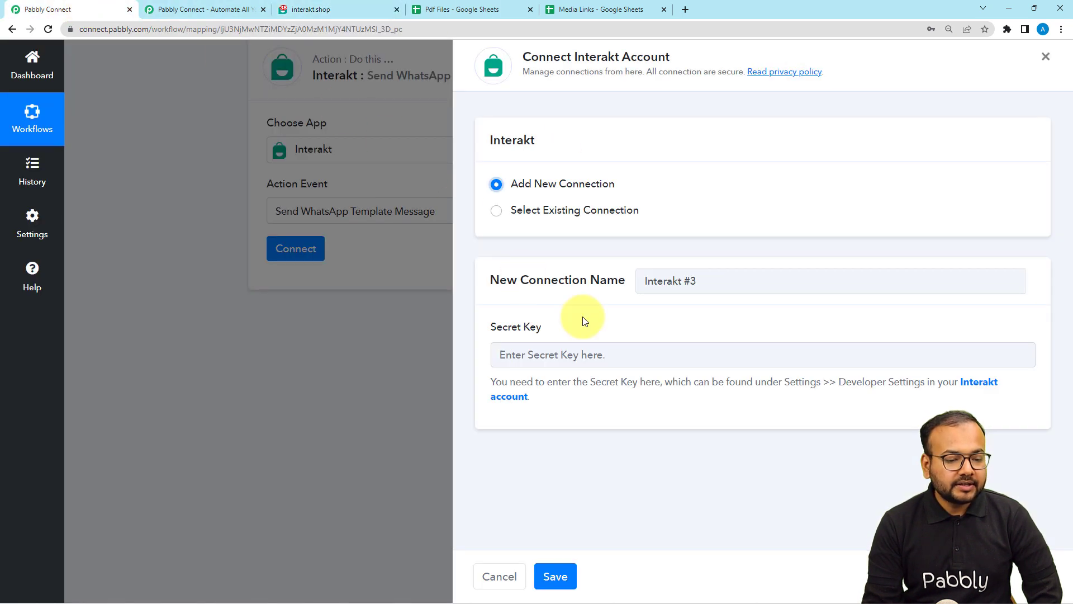
right_click(571, 355)
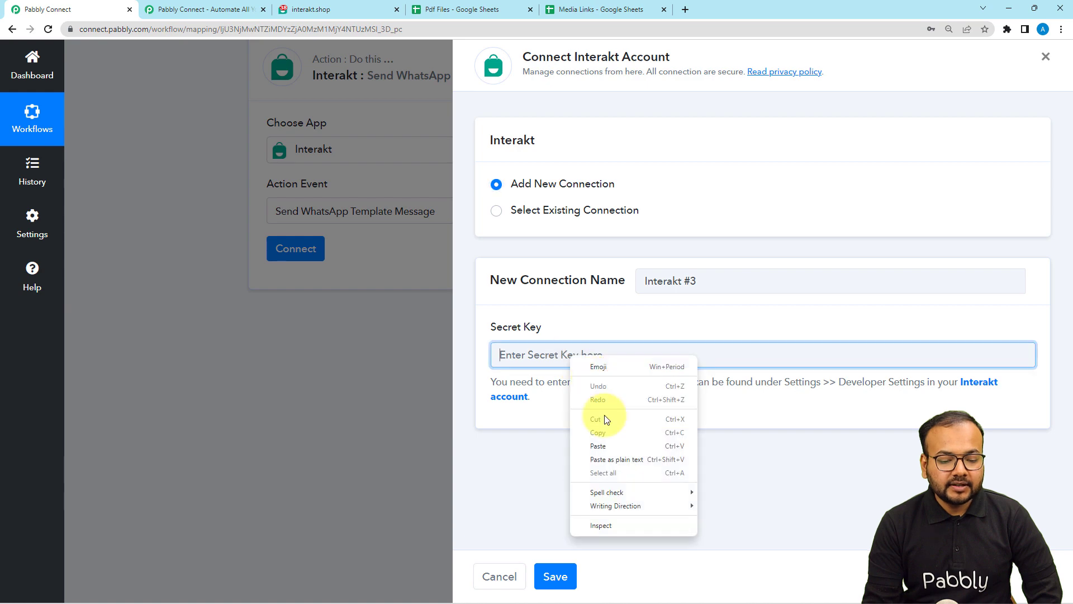
left_click(610, 448)
left_click(556, 575)
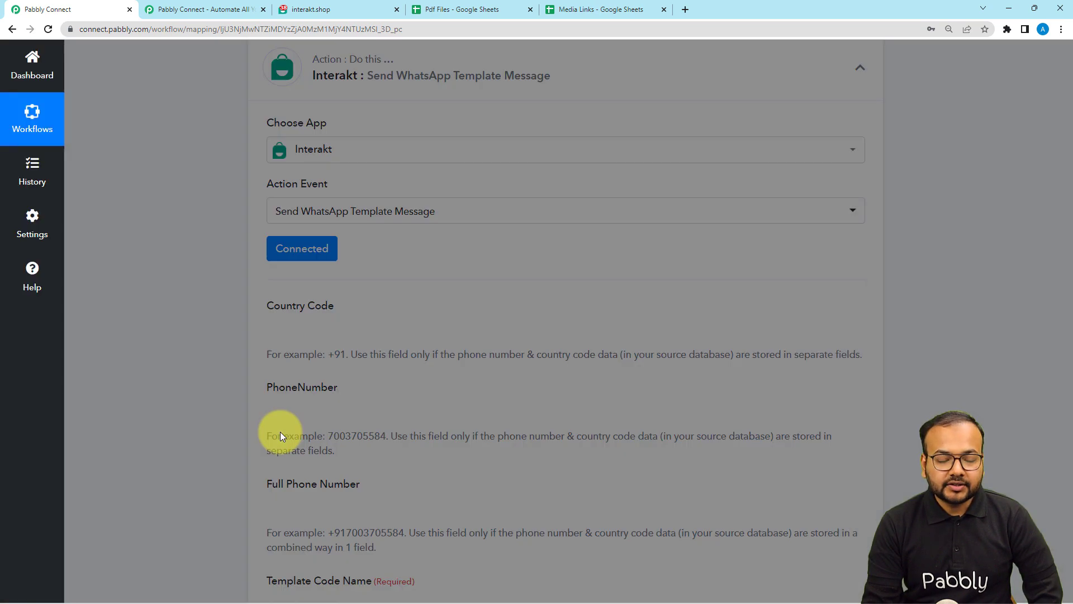
Step: Compare the Interakt action's phone number fields with the WhatsApp Number format in the Google Sheets trigger response
scroll(232, 318, "down", 3)
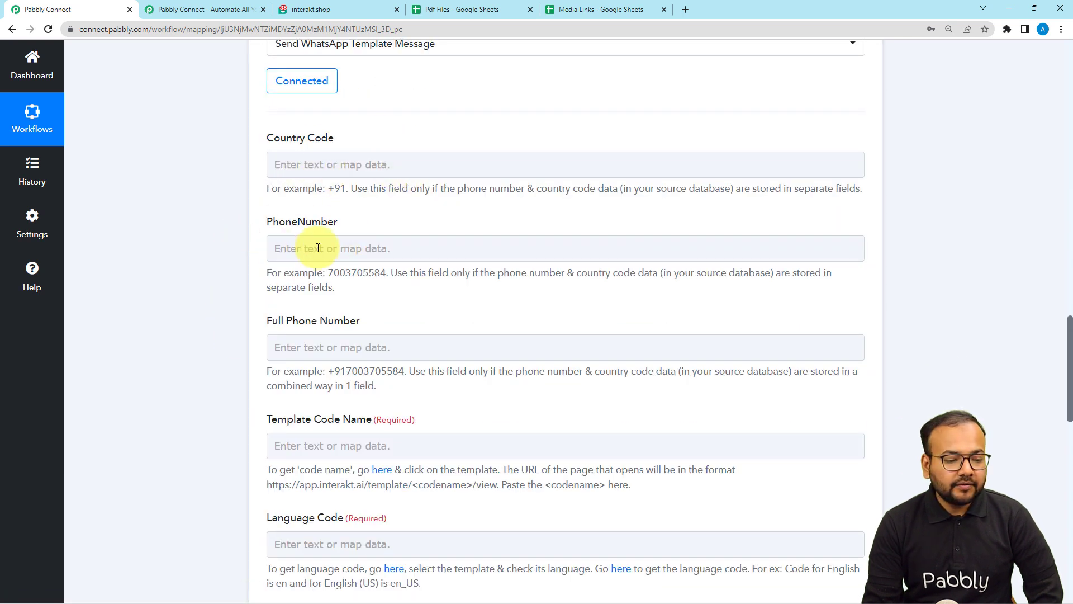
left_click(283, 247)
scroll(284, 247, "up", 9)
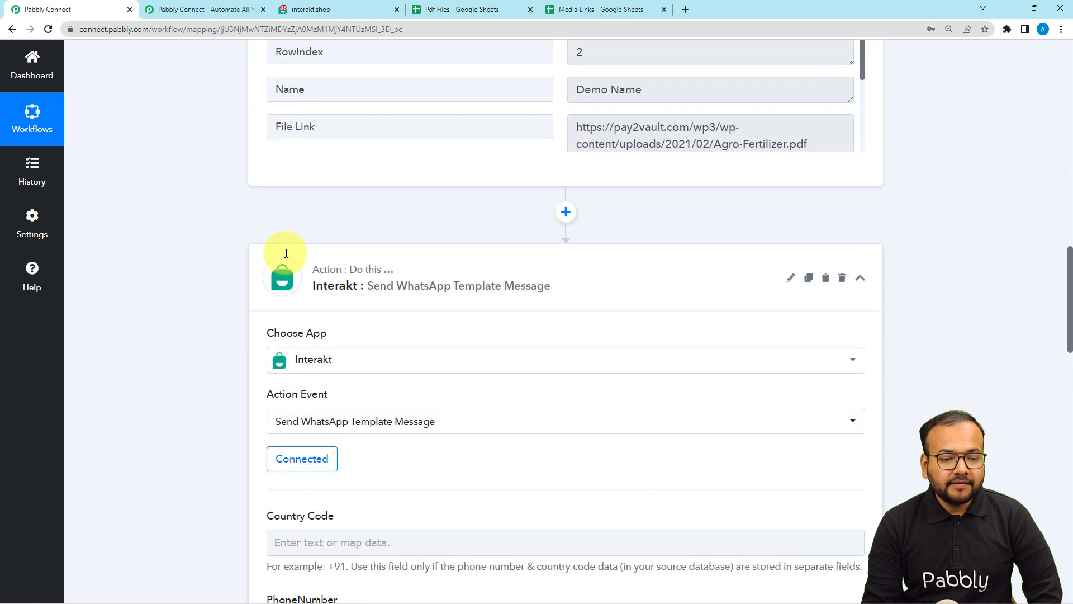
scroll(494, 199, "up", 4)
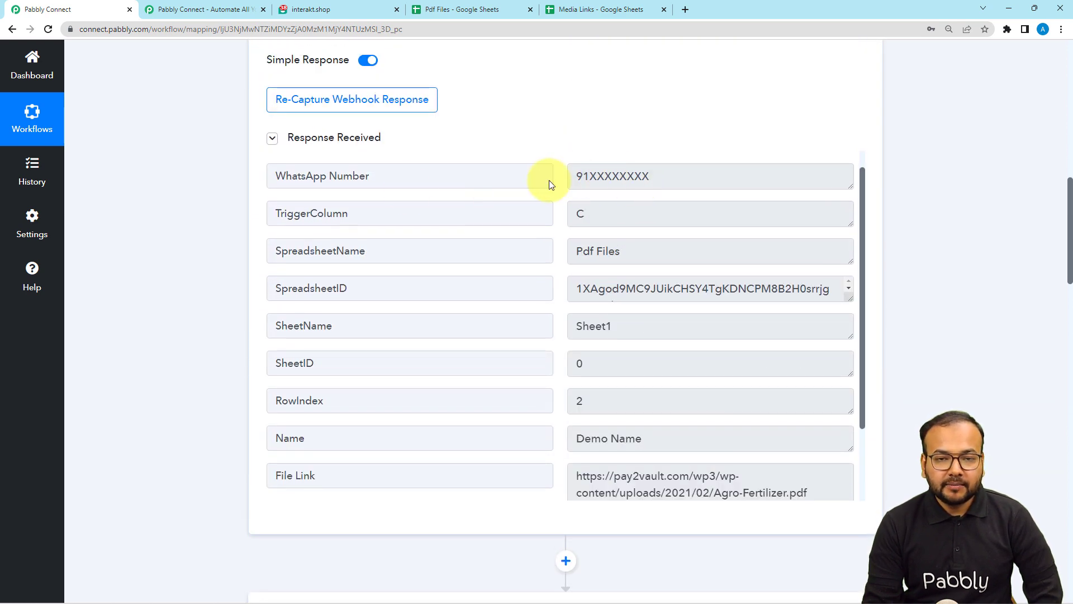
scroll(235, 248, "down", 12)
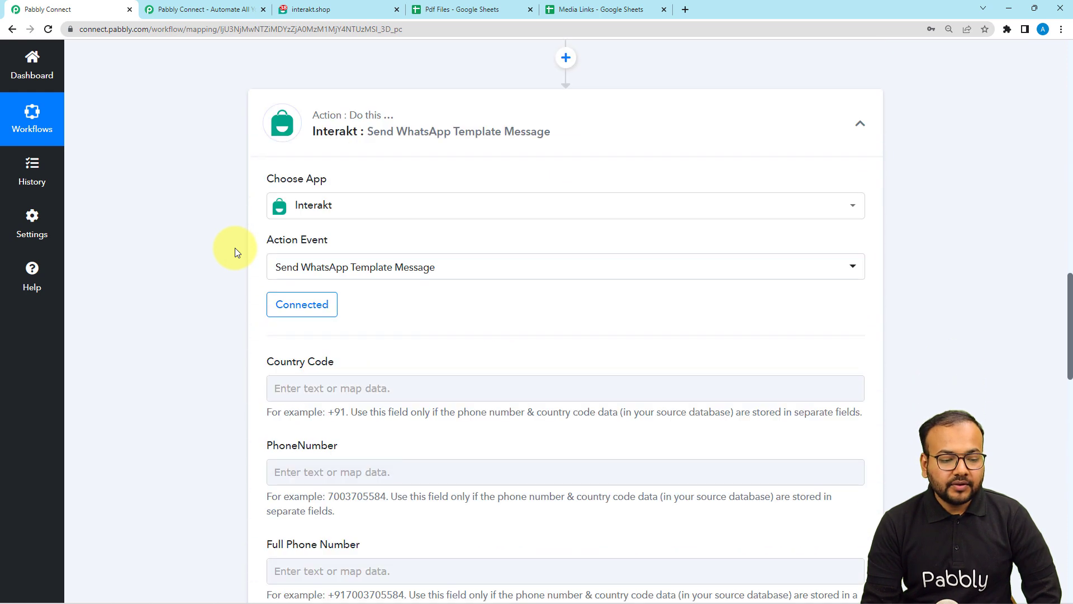
scroll(235, 247, "down", 3)
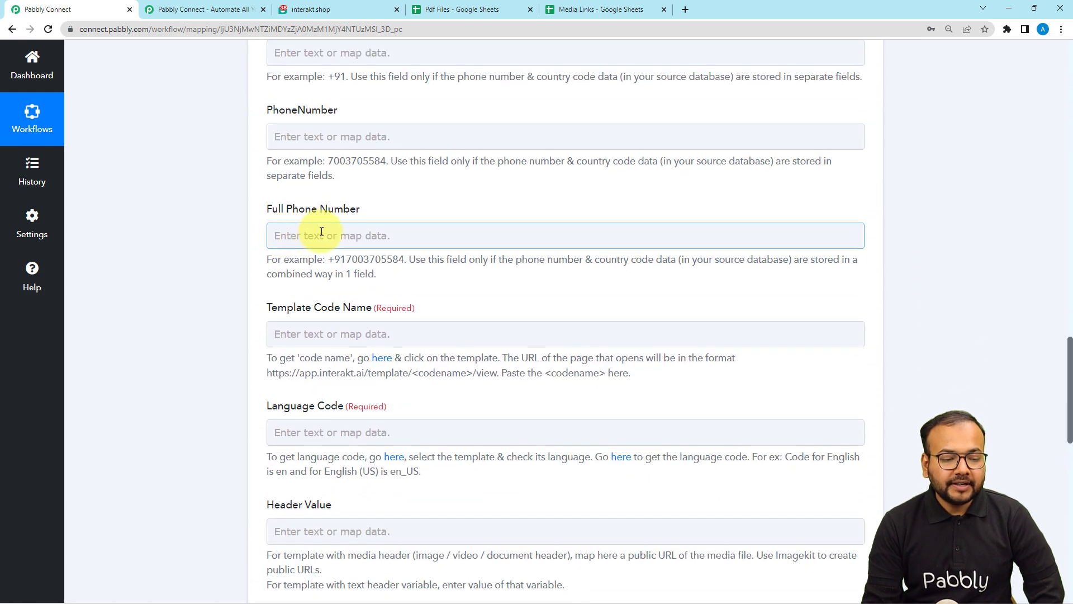
left_click(283, 237)
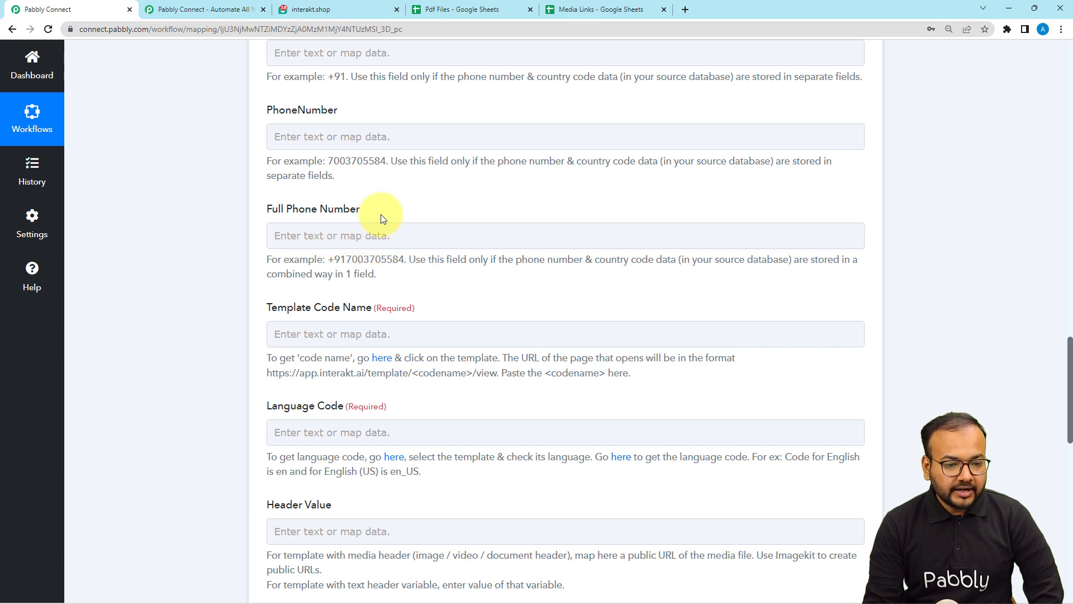
scroll(378, 216, "up", 15)
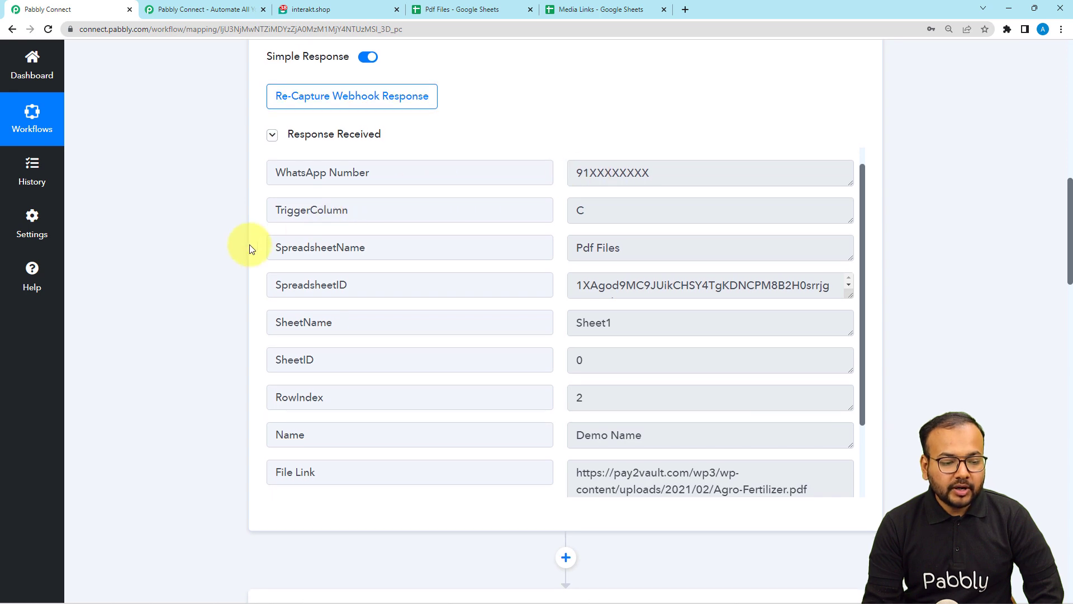
scroll(249, 246, "down", 10)
scroll(250, 248, "down", 5)
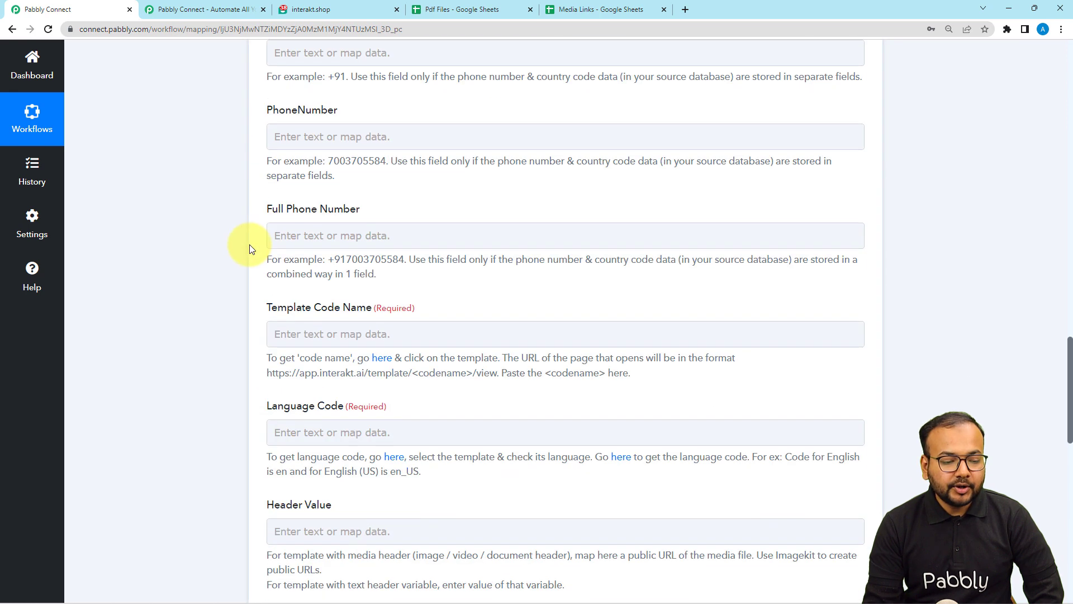
Step: Fill Full Phone Number with a + followed by the WhatsApp Number mapped from the Google Sheets trigger step
left_click(330, 229)
type("+")
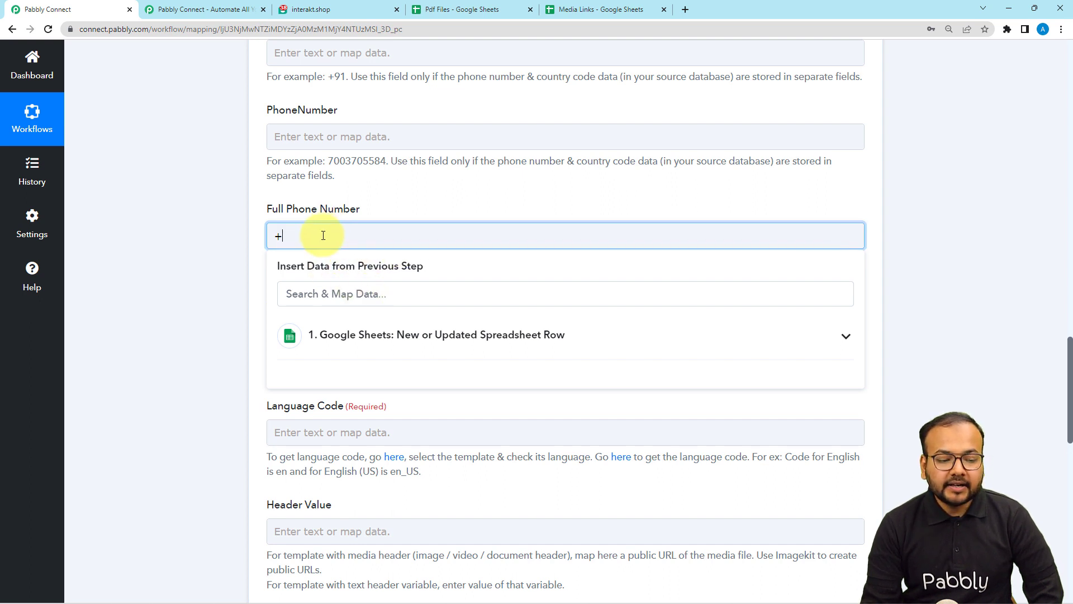
left_click(377, 349)
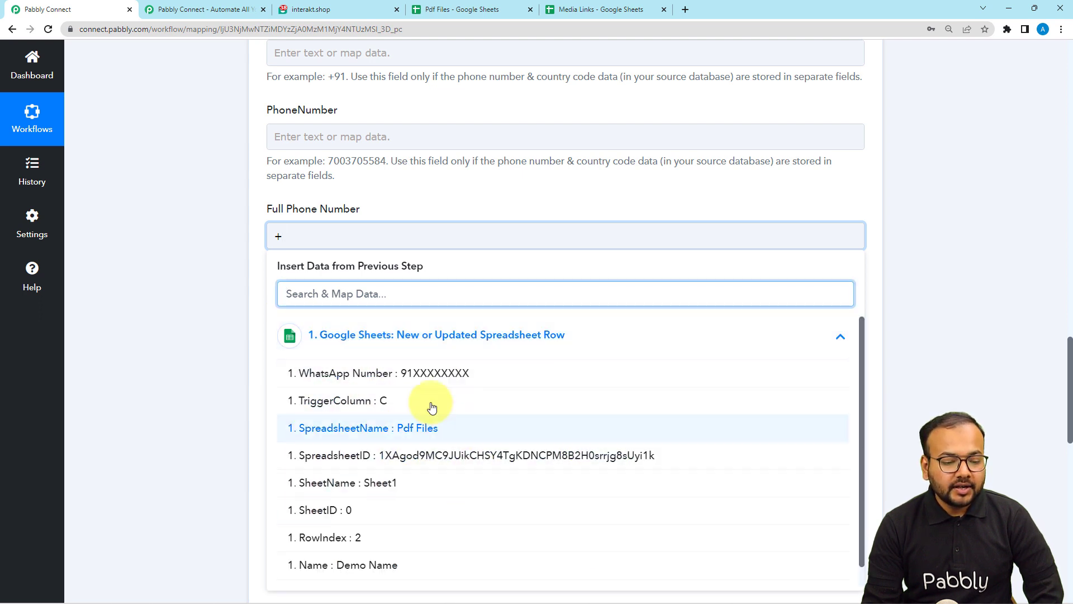
left_click(403, 373)
left_click(228, 298)
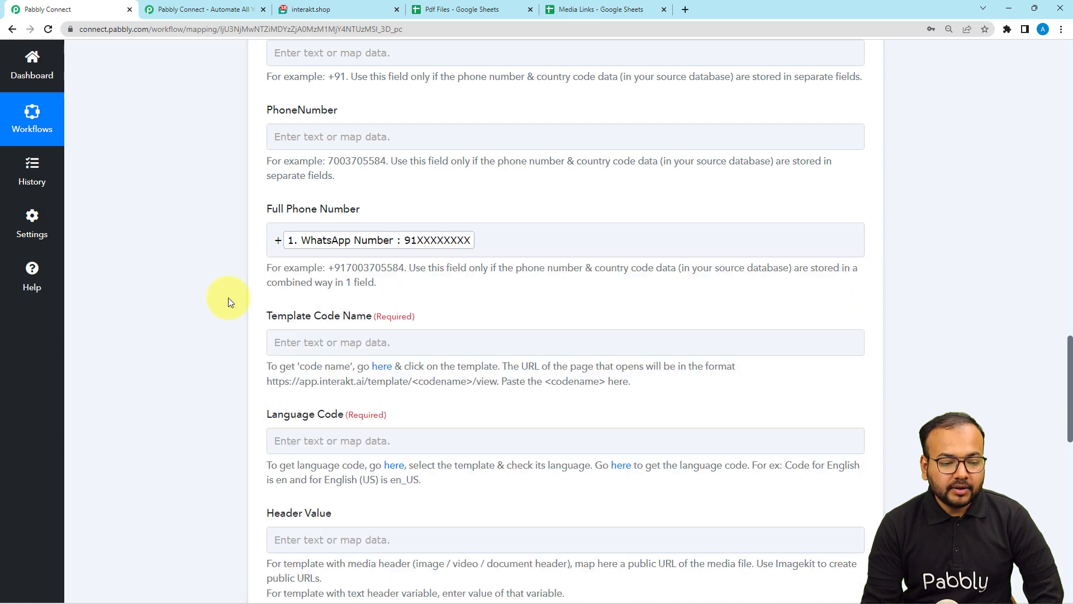
Step: Switch to Interakt, open the tuition_fees_paid template and review its document header and body variables
scroll(246, 297, "down", 2)
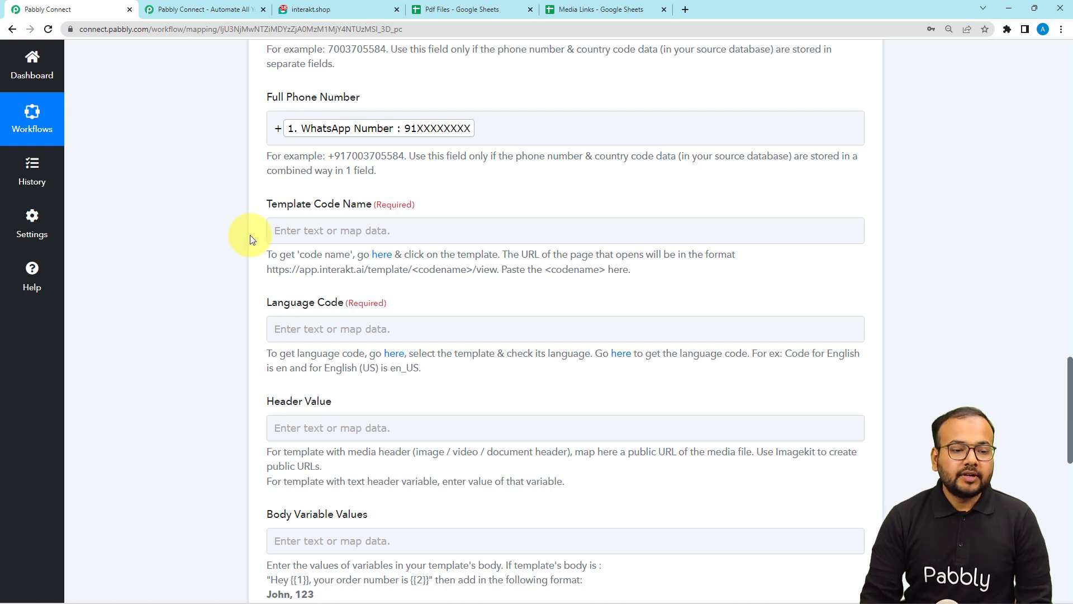
left_click(320, 2)
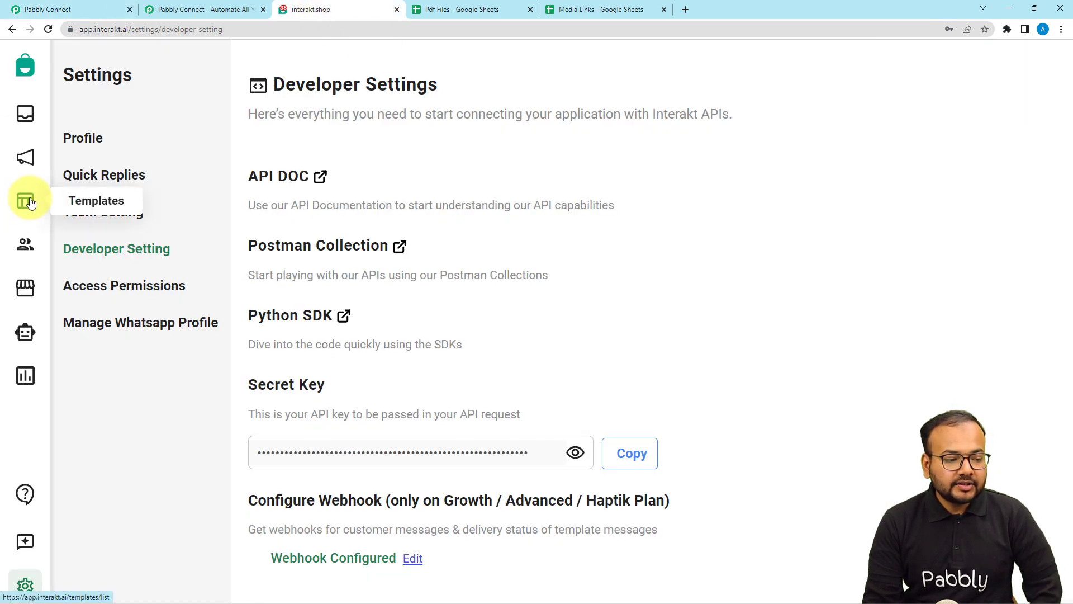
left_click(28, 204)
scroll(112, 268, "down", 3)
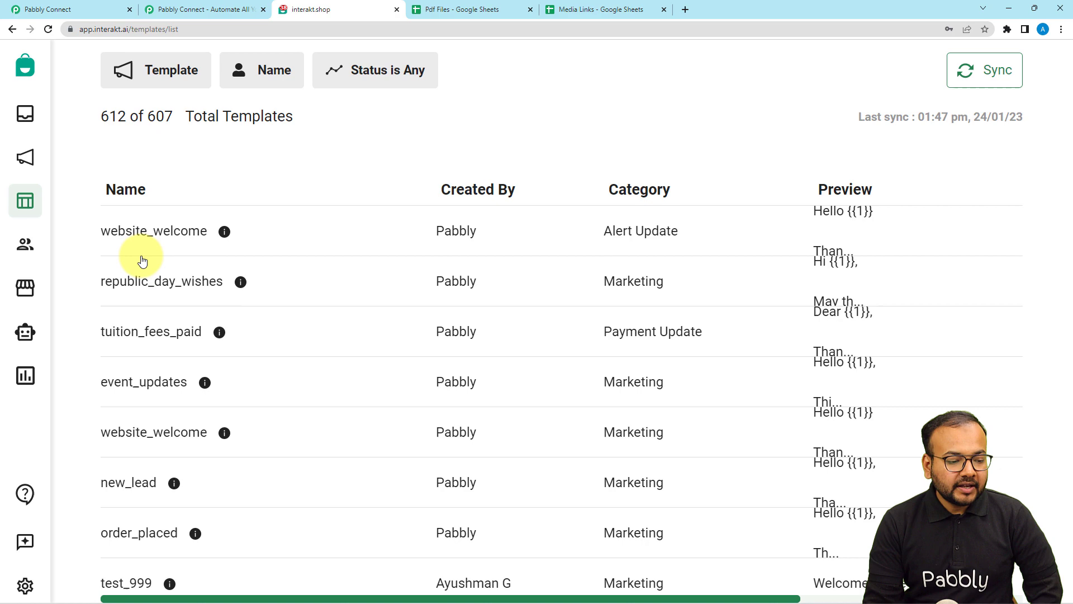
left_click(140, 291)
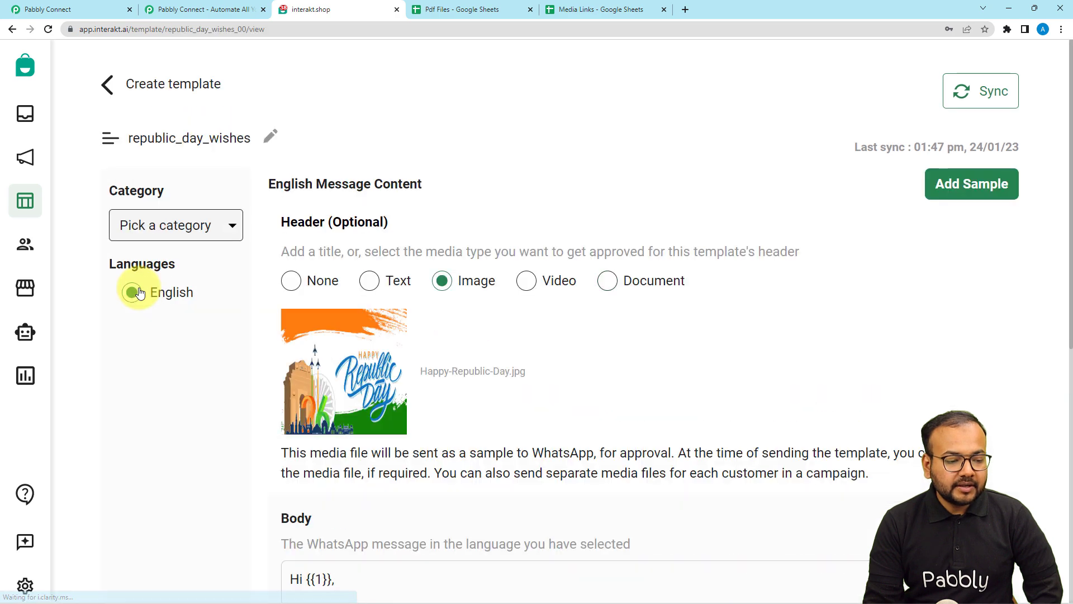
left_click(108, 87)
scroll(148, 390, "down", 3)
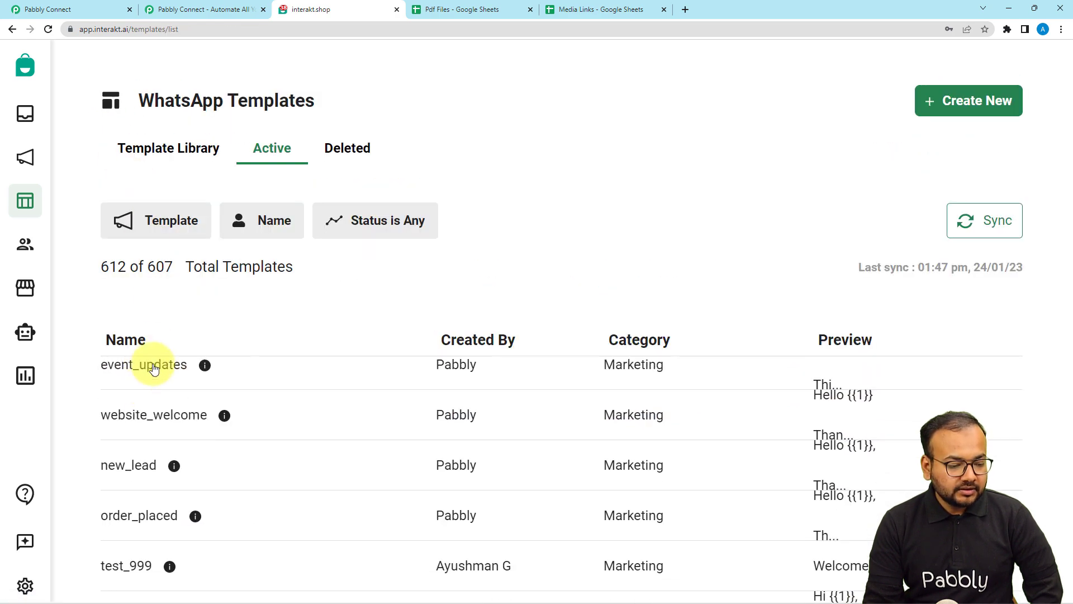
scroll(143, 391, "up", 2)
scroll(143, 391, "up", 1)
left_click(154, 426)
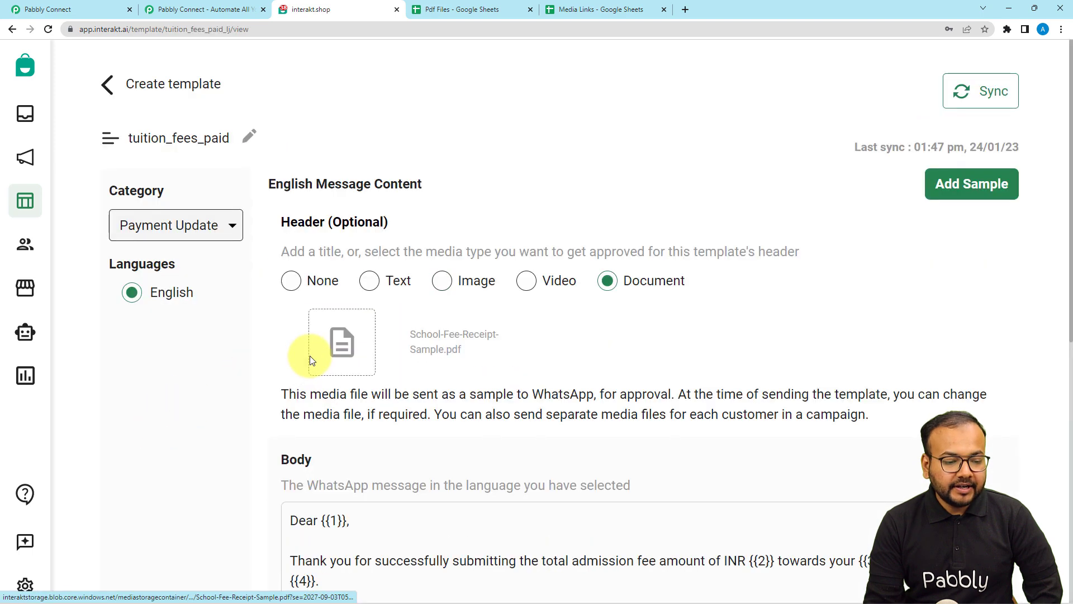
scroll(310, 356, "down", 1)
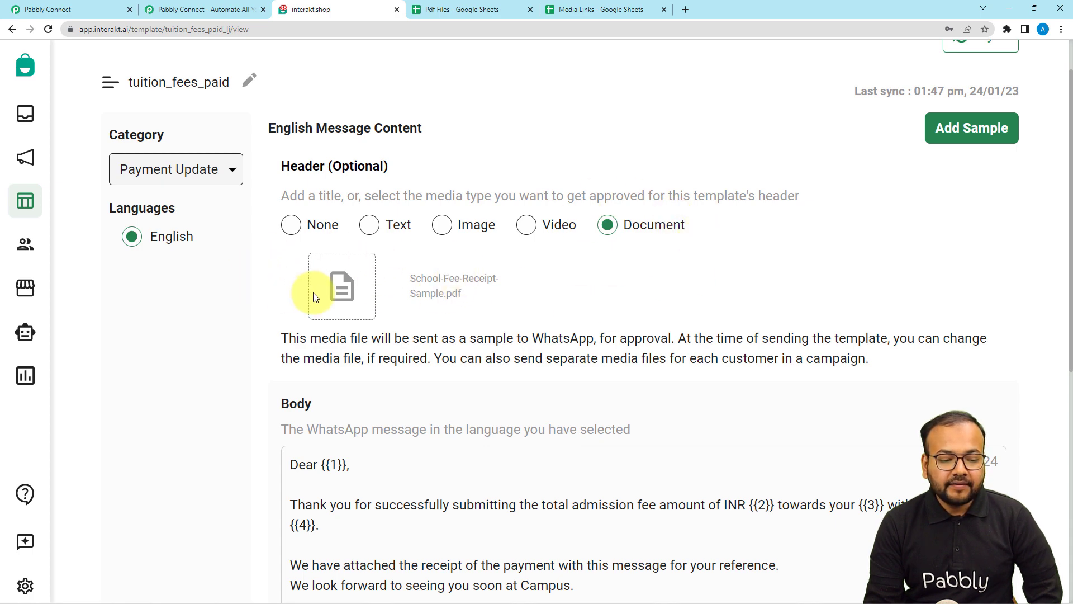
scroll(232, 287, "down", 4)
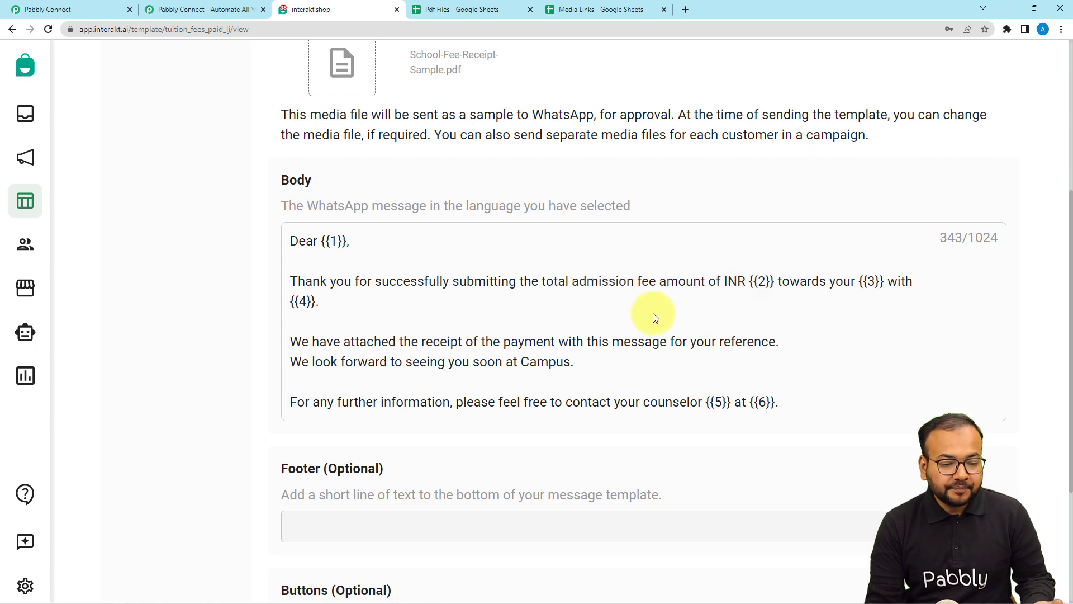
scroll(370, 284, "up", 1)
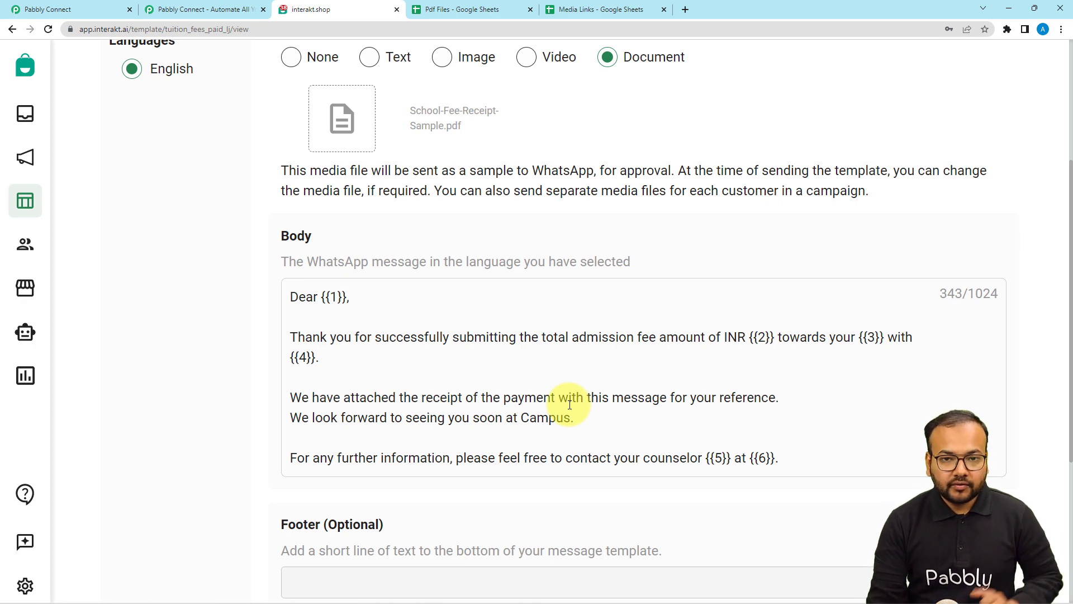
Step: Check the workflow's Template Code Name field and copy the code name tuition_fees_paid_lj from the Interakt template's URL
left_click(91, 18)
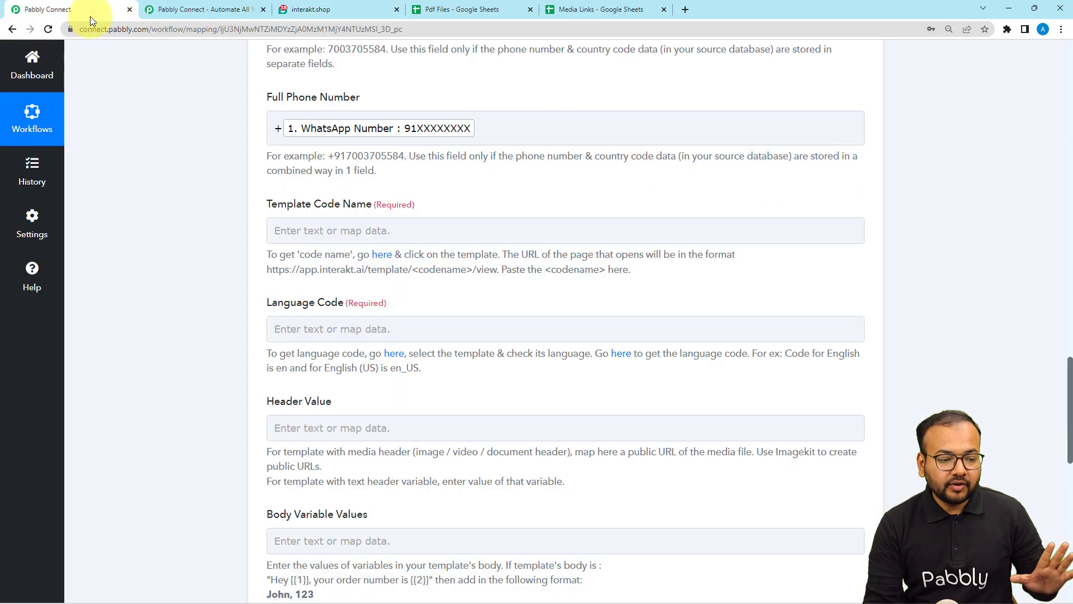
left_click(285, 226)
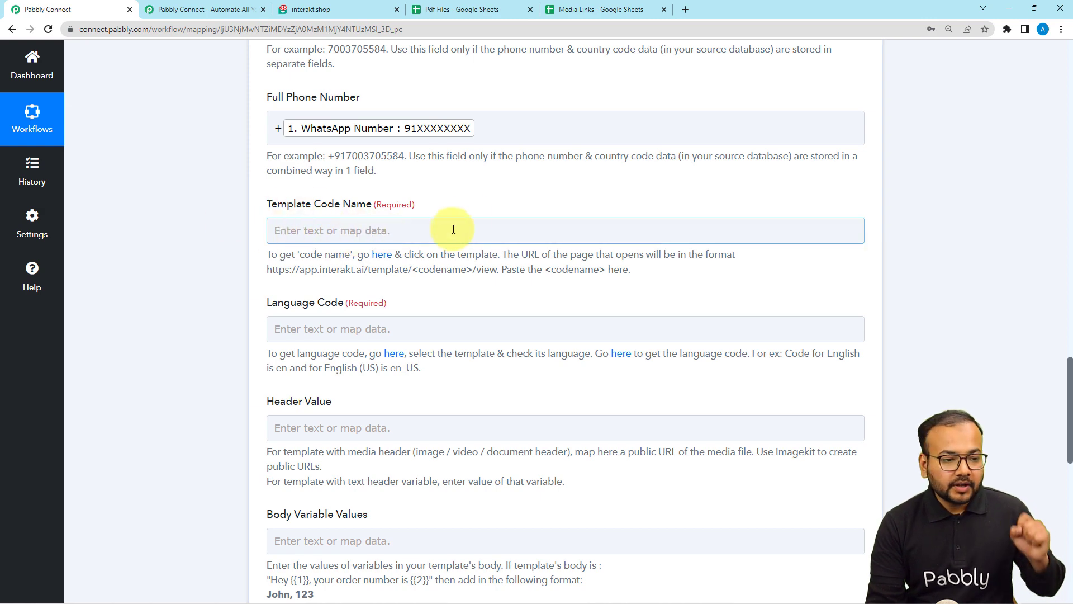
left_click(353, 8)
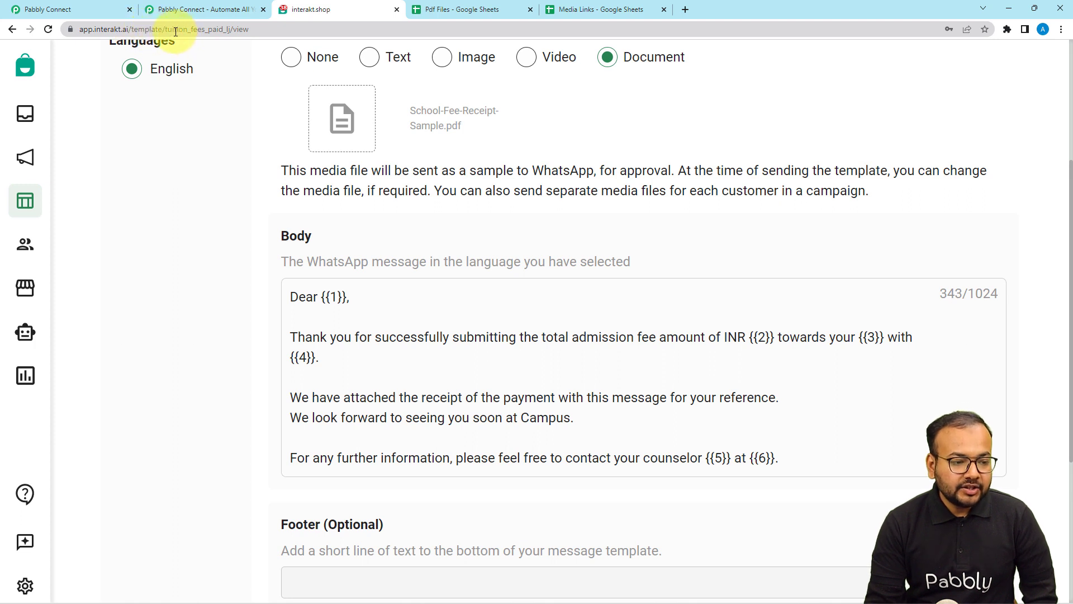
double_click(200, 31)
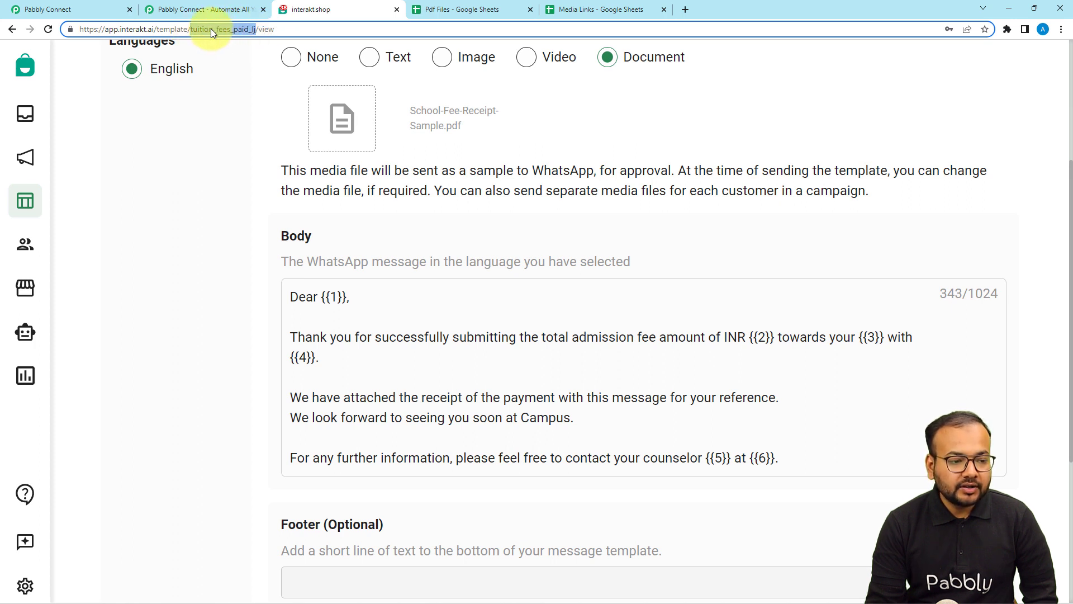
right_click(210, 29)
left_click(236, 93)
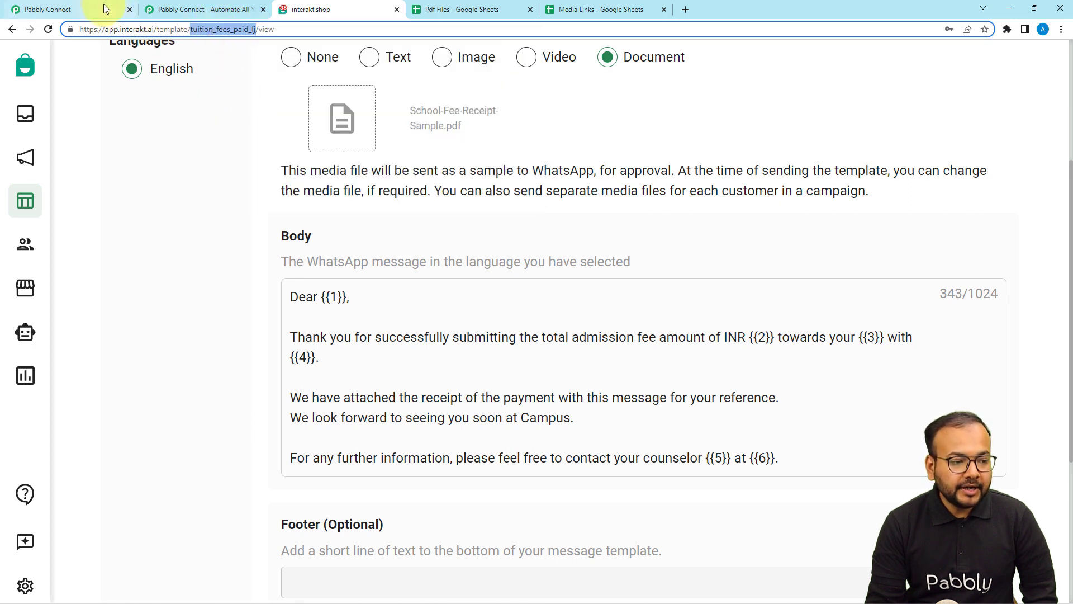
Step: Switch back to the Pabbly Connect workflow and paste tuition_fees_paid_lj as the Template Code Name
left_click(84, 9)
left_click(271, 224)
right_click(275, 226)
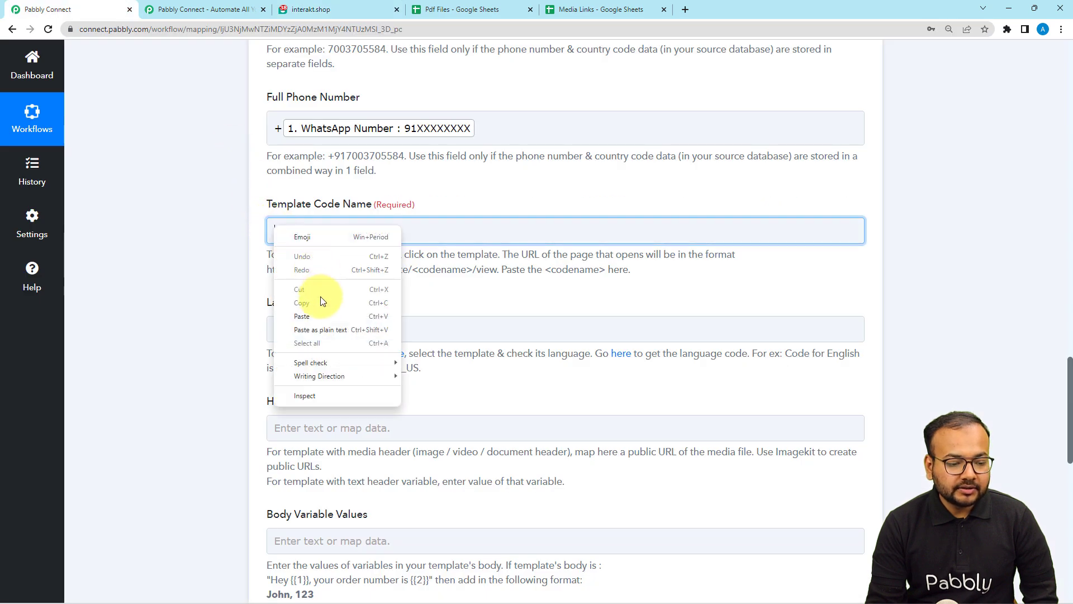
left_click(320, 311)
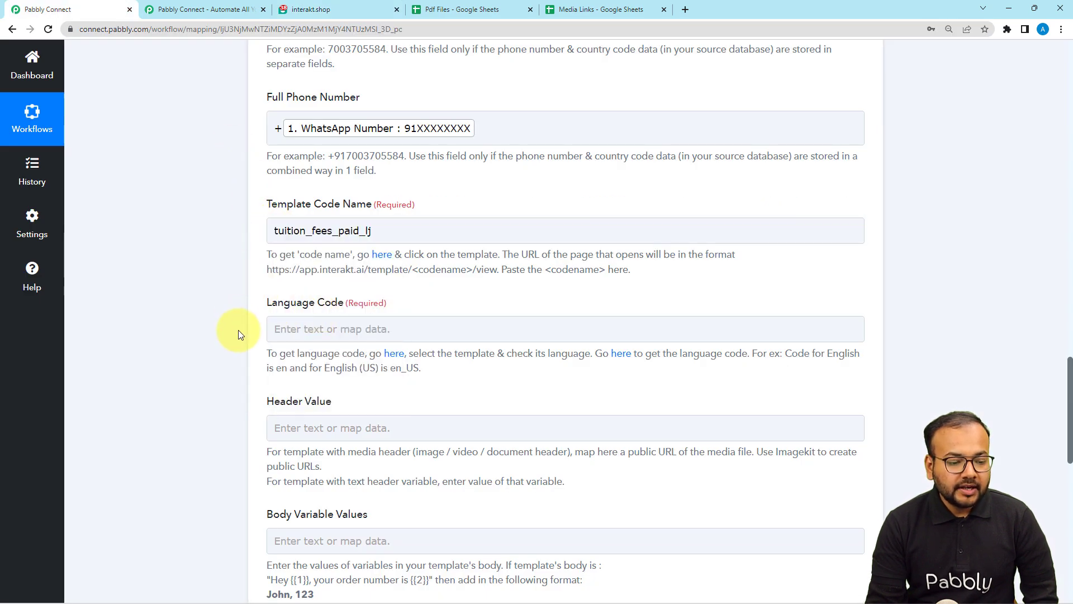
Step: Set the Interakt action's Language Code to en
scroll(239, 330, "down", 2)
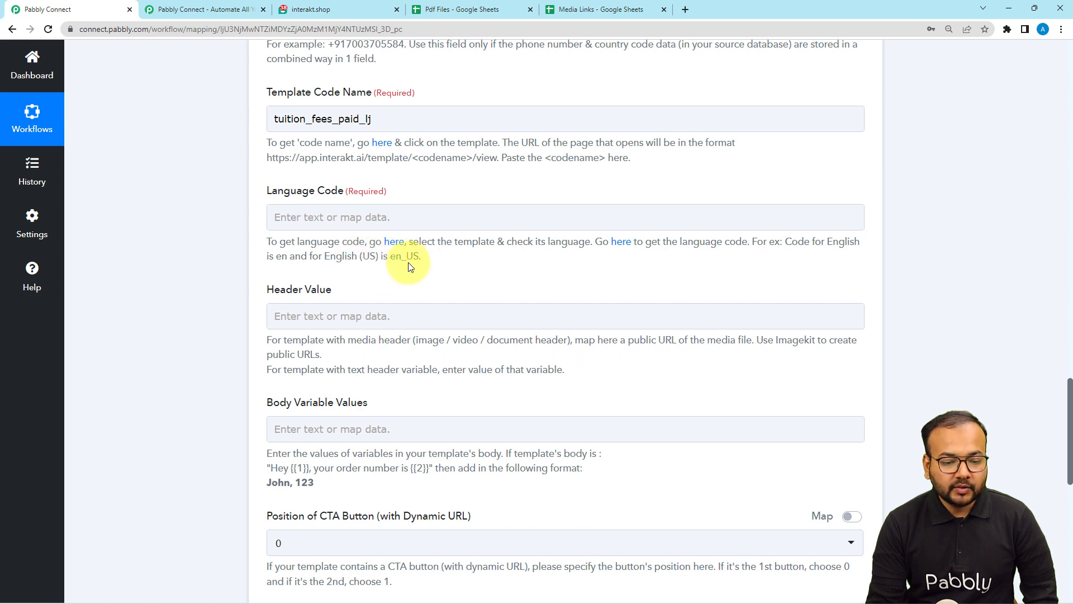
left_click(364, 216)
type("en")
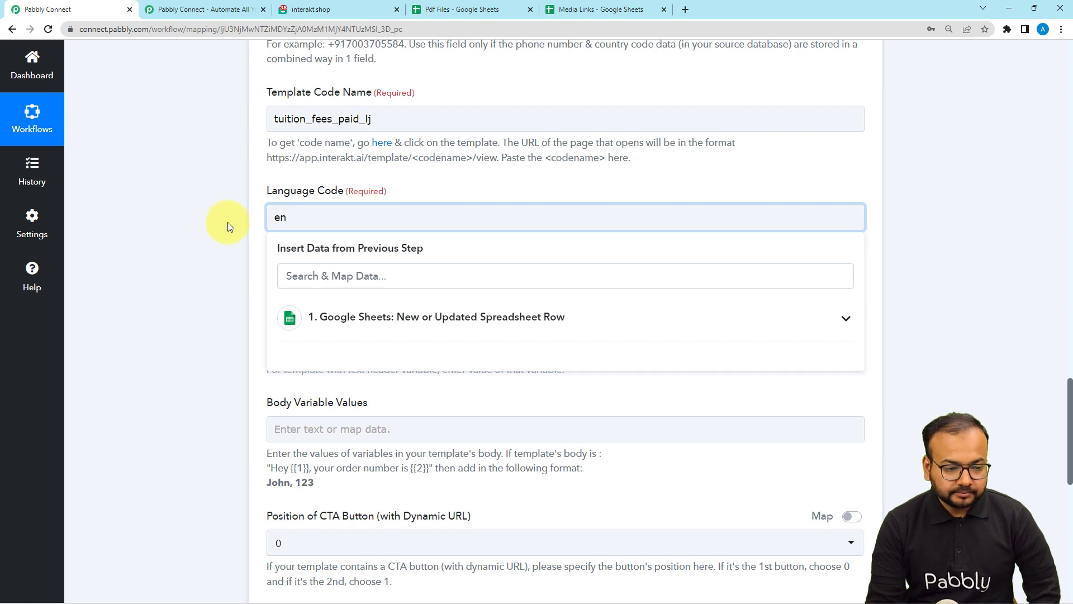
left_click(227, 223)
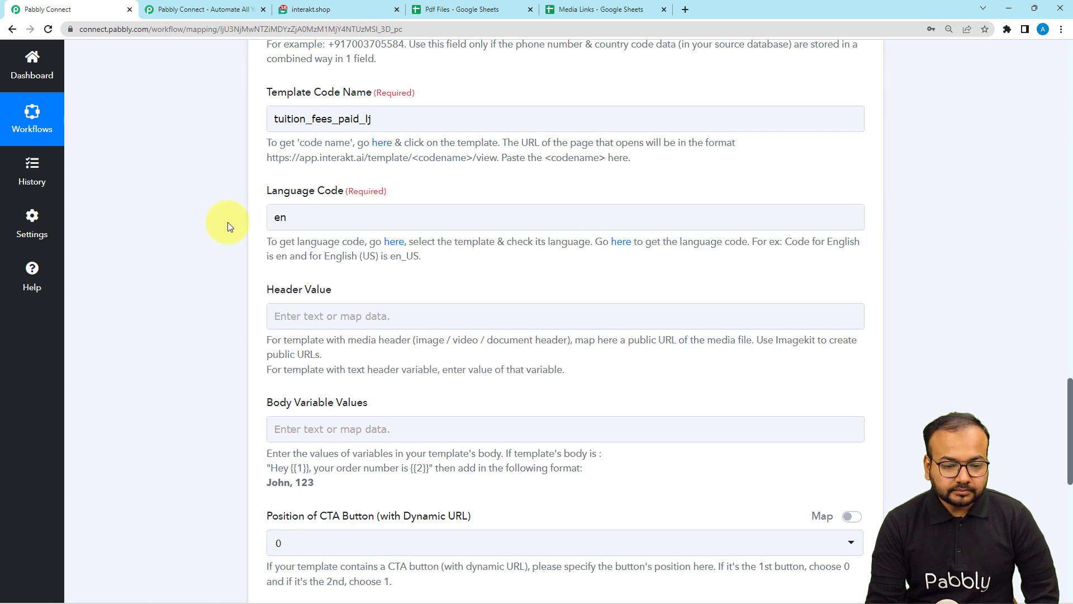
Step: Compare the Interakt template's header type with the Header Value field and the File Link in the Google Sheets trigger response
scroll(227, 222, "down", 2)
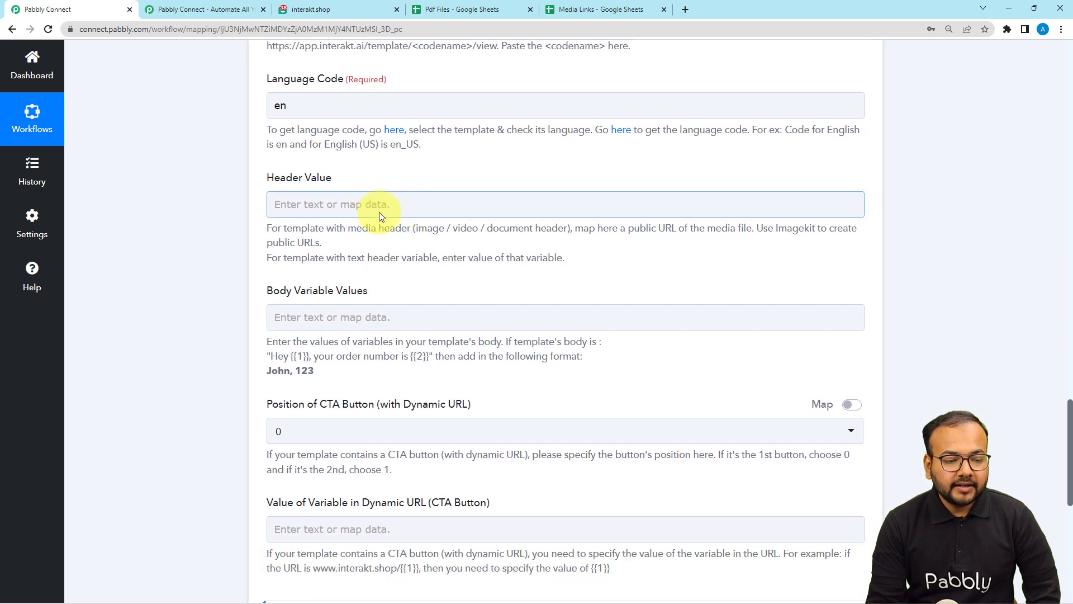
left_click(335, 10)
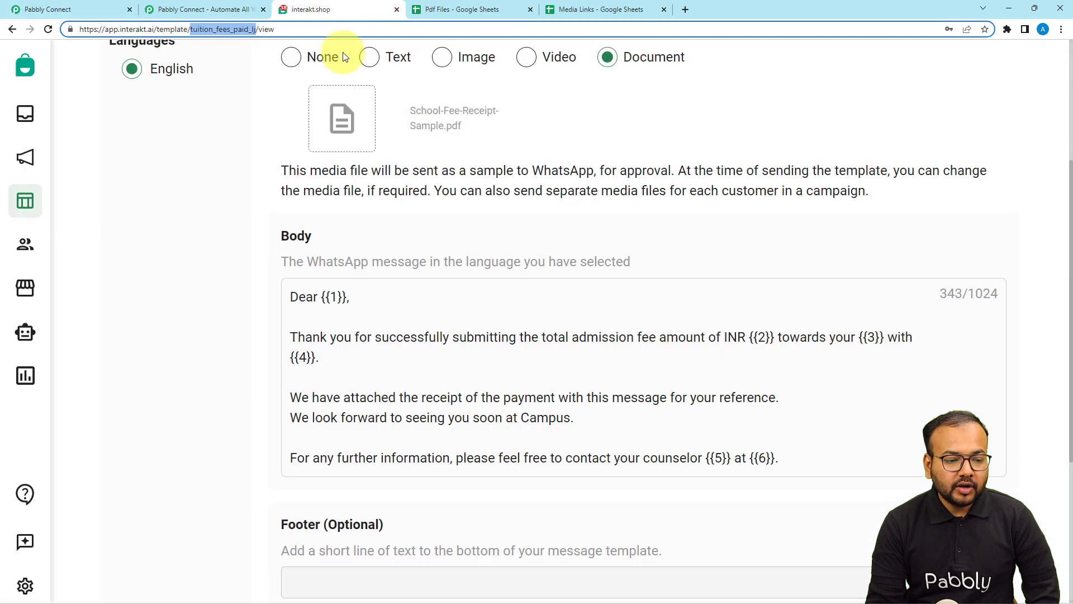
scroll(410, 274, "up", 2)
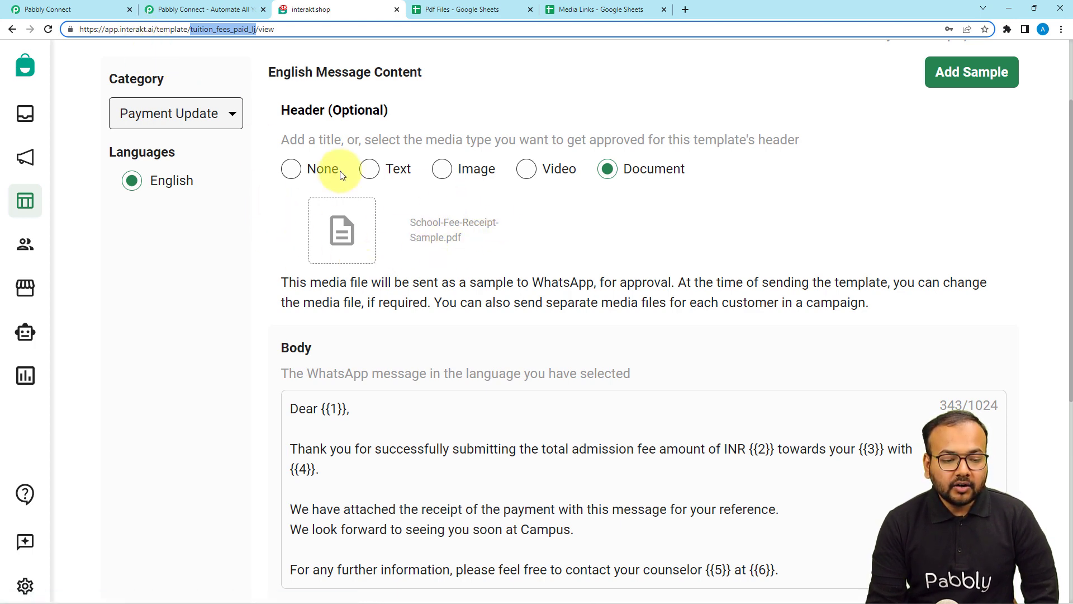
left_click(112, 9)
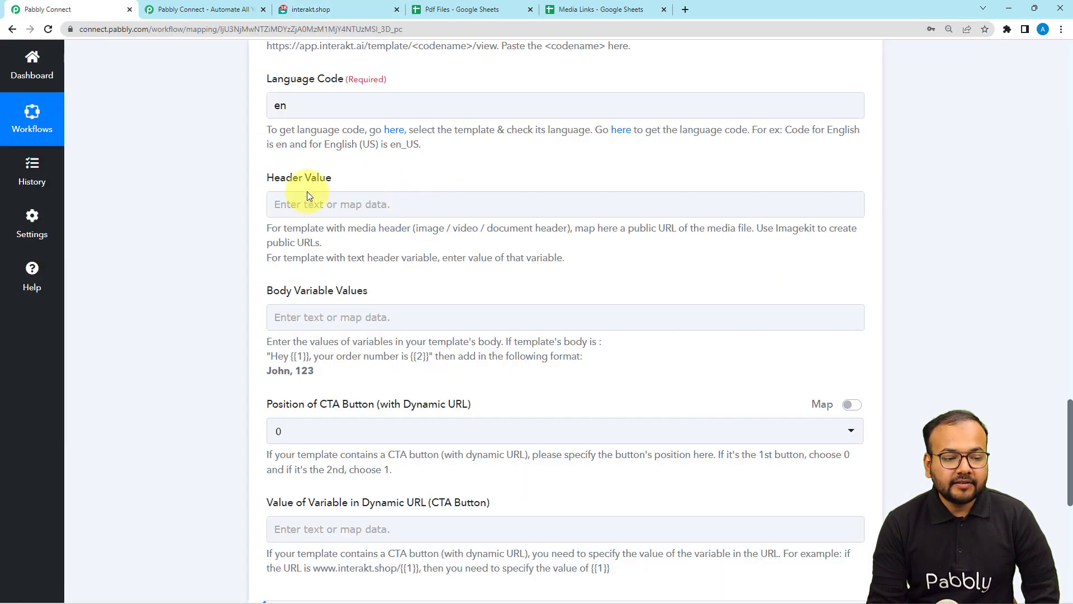
scroll(338, 270, "up", 7)
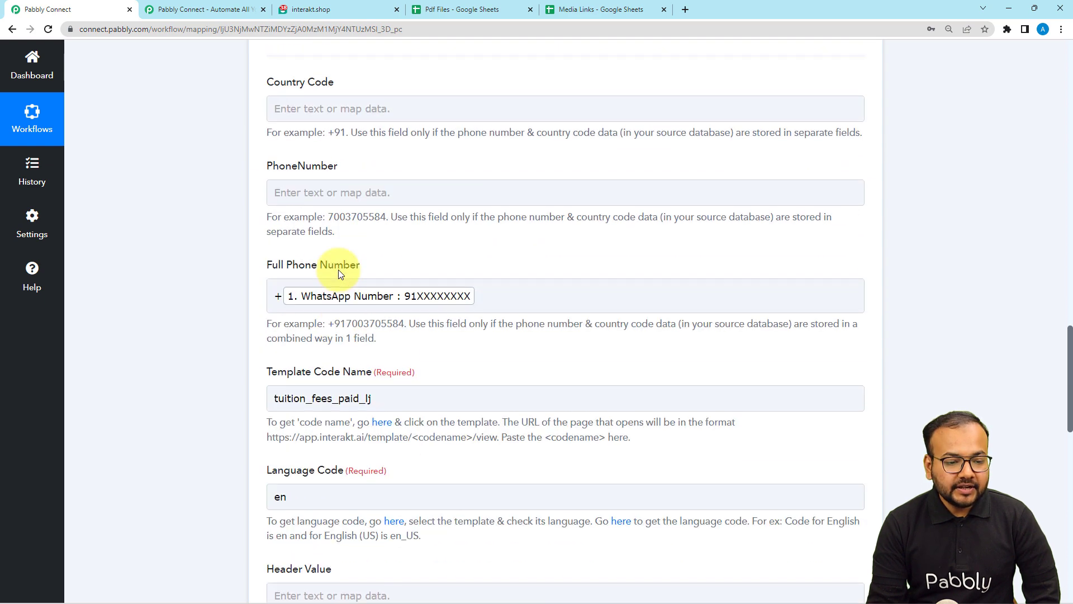
scroll(338, 270, "up", 15)
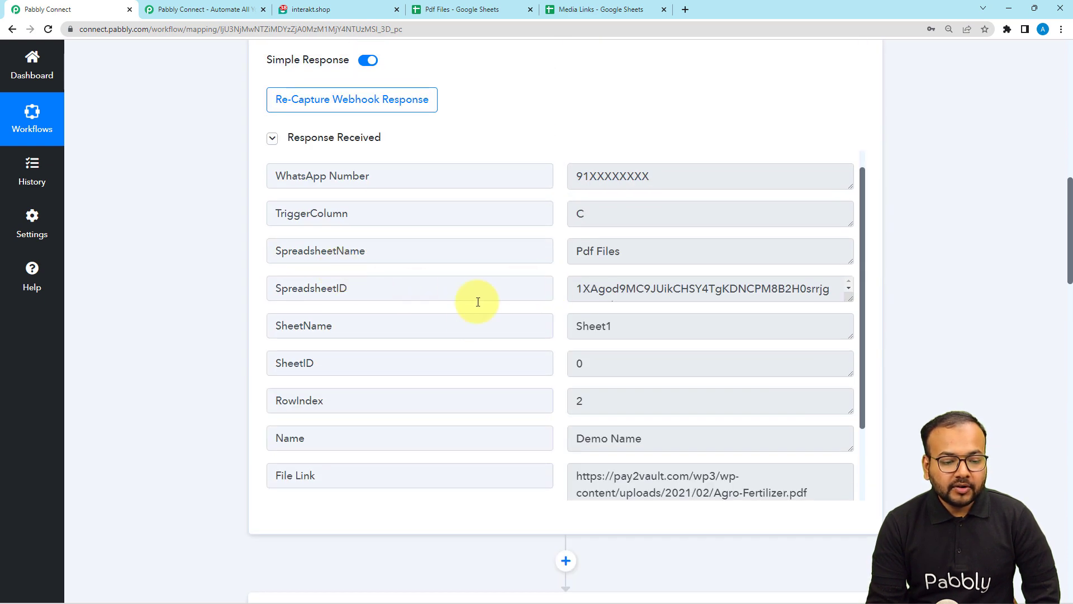
scroll(503, 358, "down", 2)
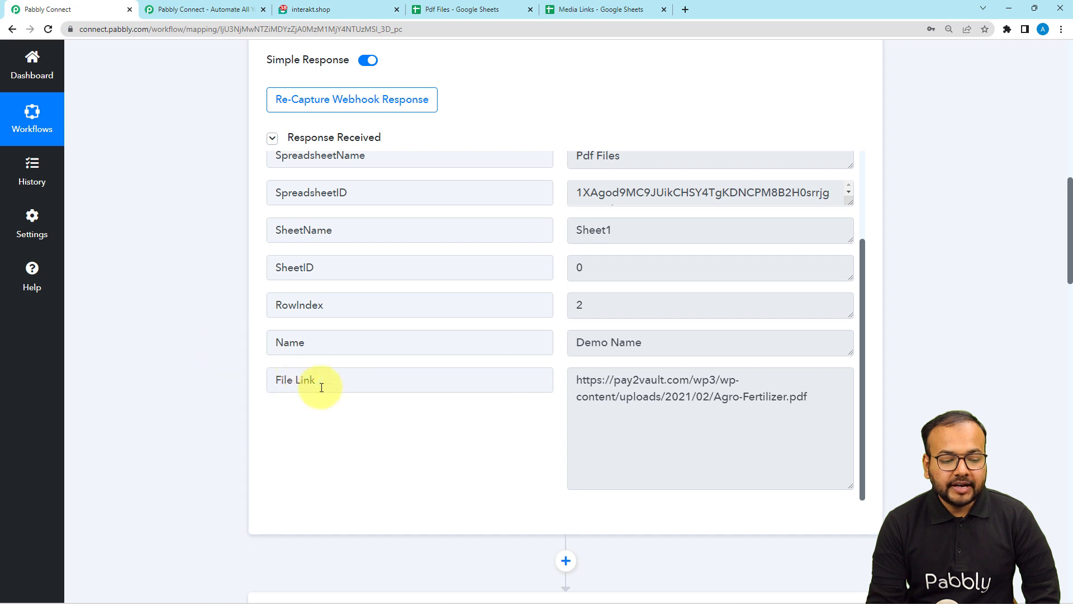
scroll(127, 297, "down", 4)
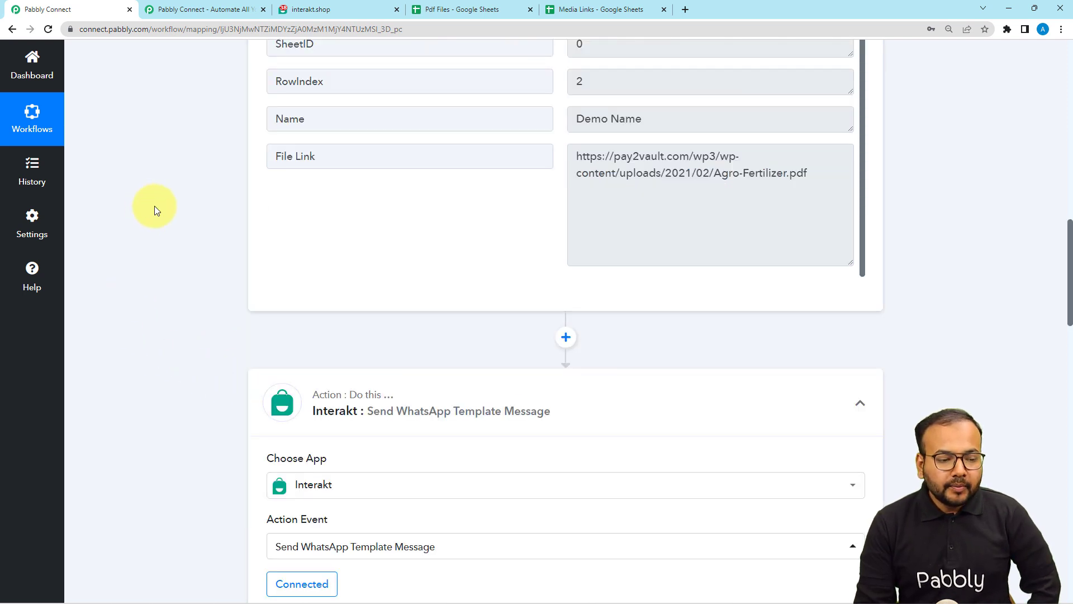
scroll(207, 218, "down", 8)
scroll(208, 220, "down", 9)
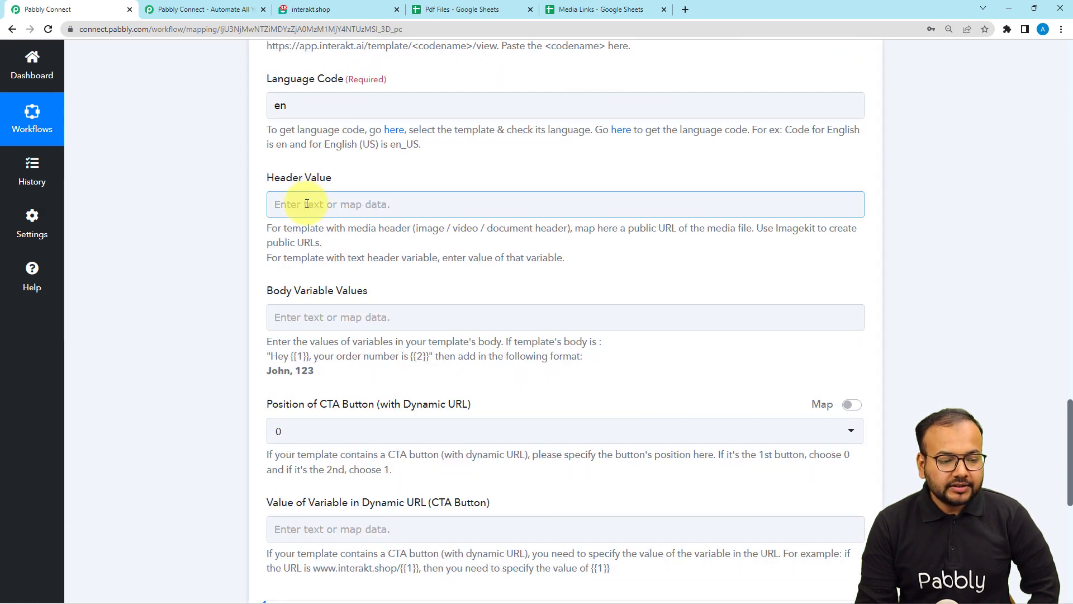
Step: Map File Link from the Google Sheets trigger step into Header Value
left_click(309, 203)
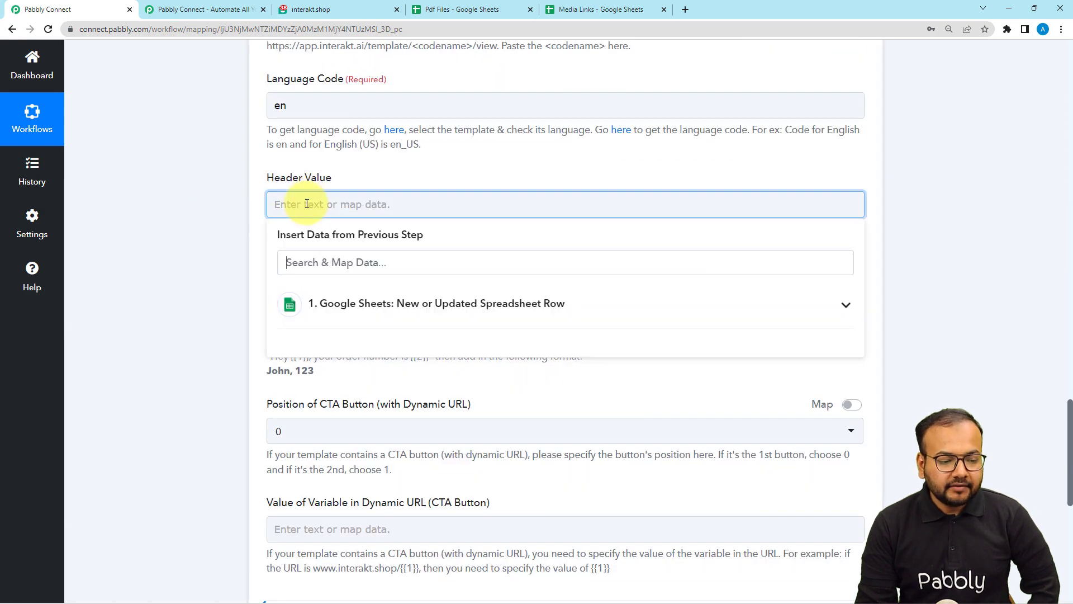
left_click(367, 313)
scroll(359, 438, "down", 2)
left_click(352, 462)
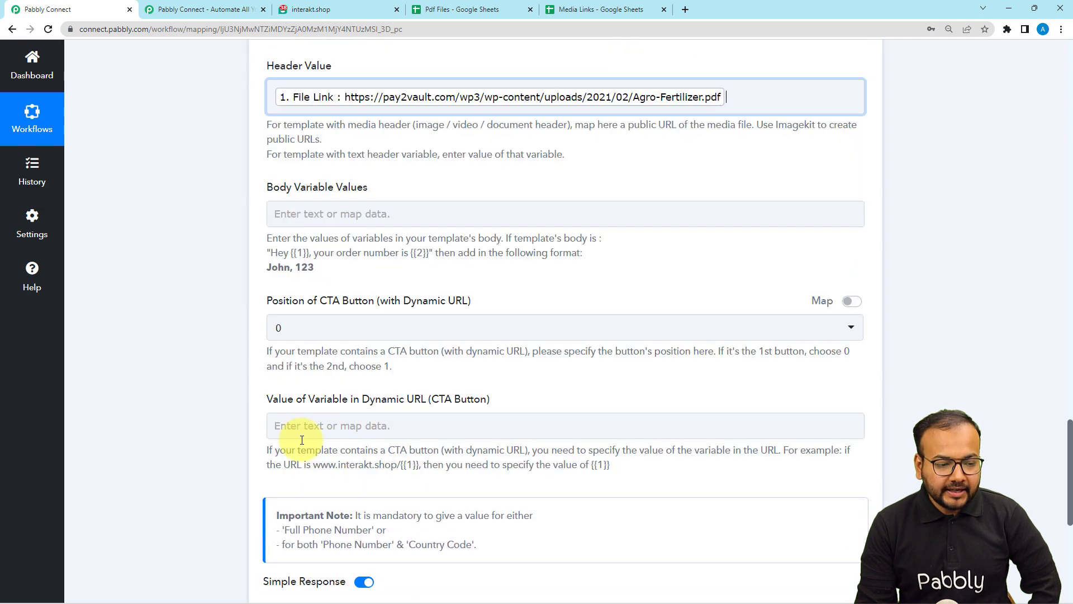
left_click(199, 296)
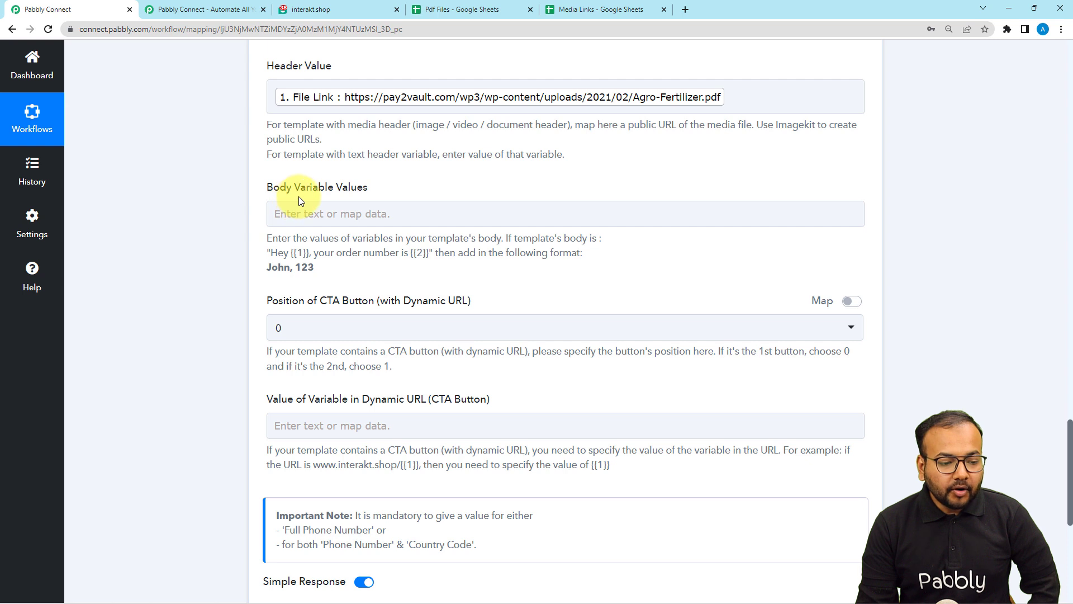
Step: Compare the Body Variable Values field's required format with the body variables in the Interakt template
left_click(413, 204)
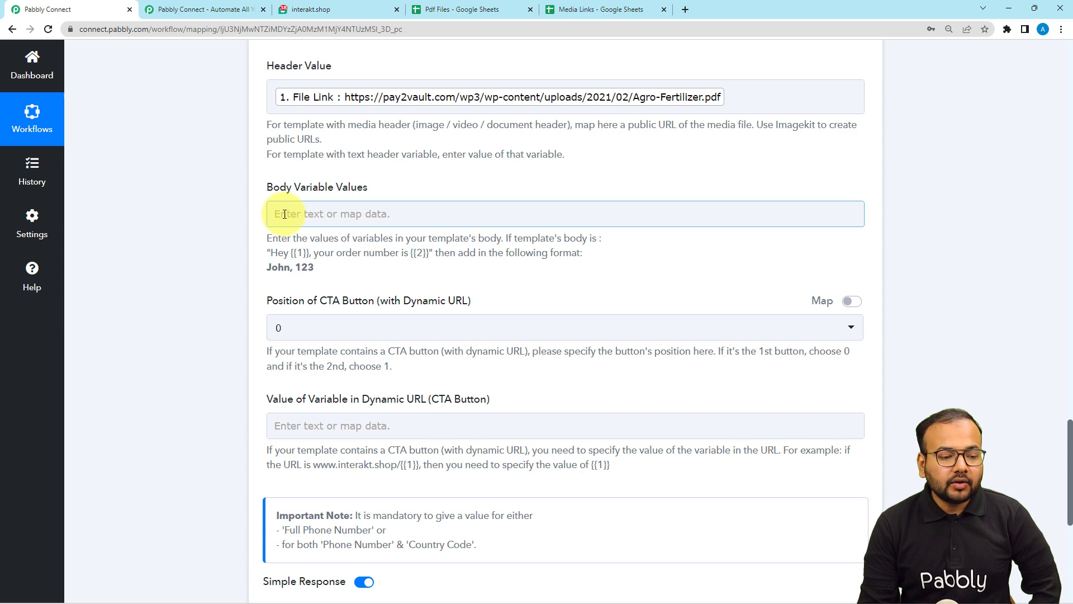
left_click(301, 83)
left_click(302, 16)
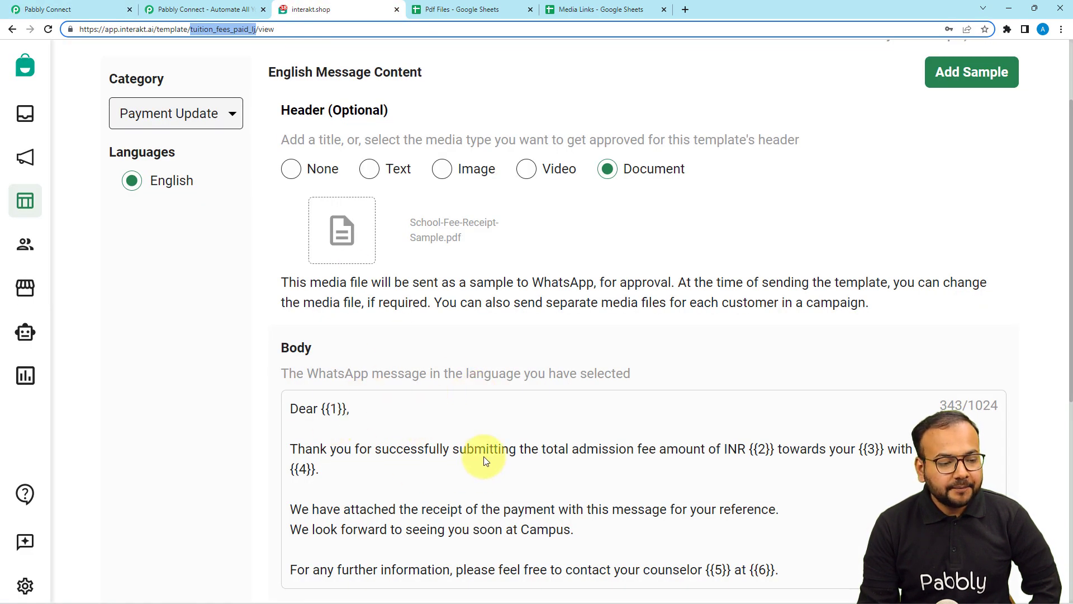
left_click(108, 16)
left_click(316, 222)
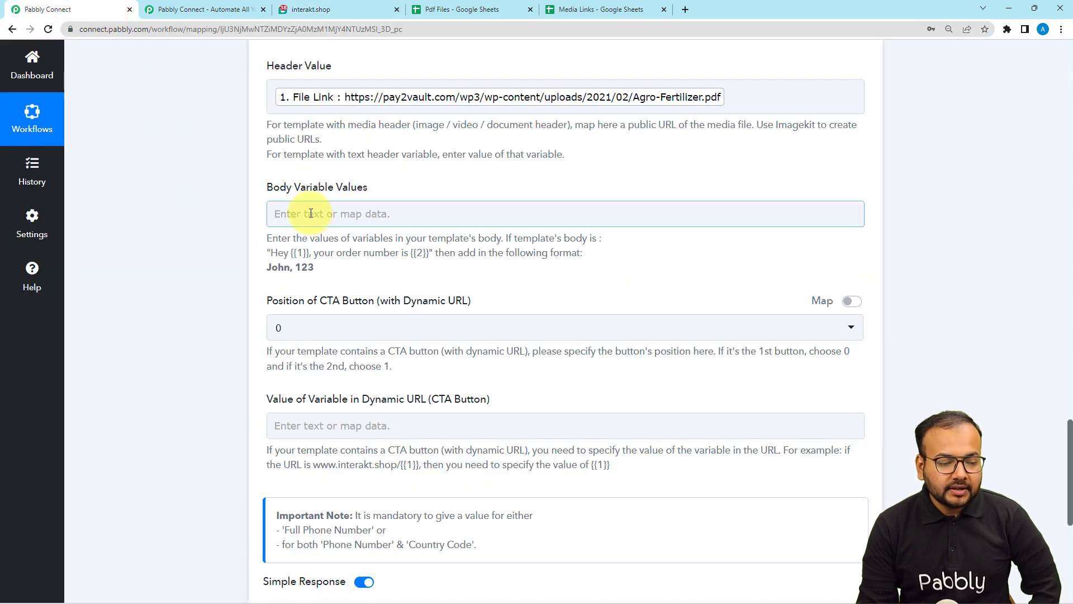
left_click(350, 8)
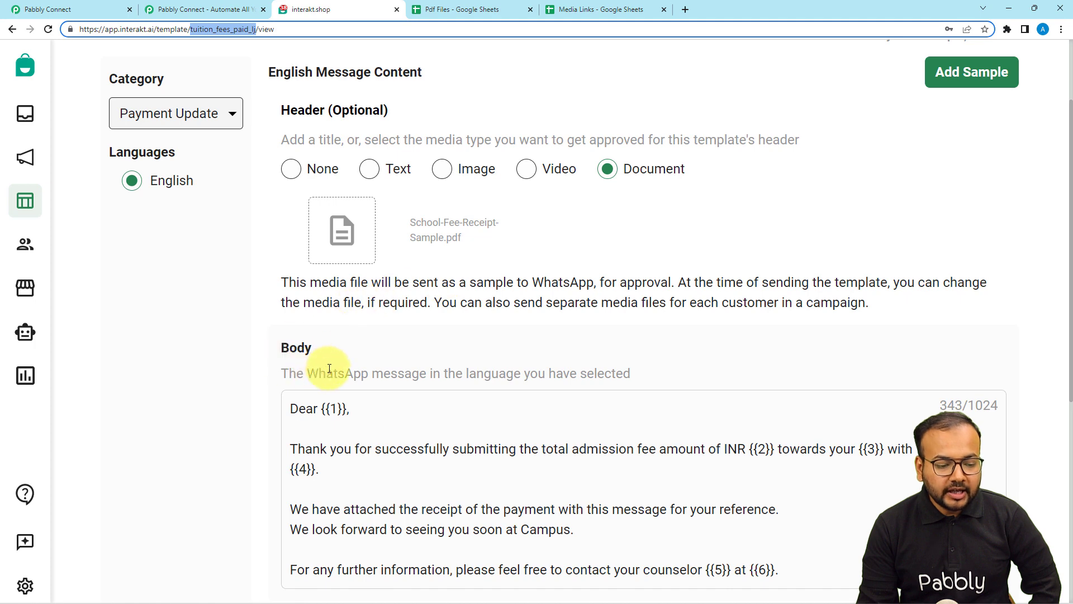
scroll(349, 427, "down", 2)
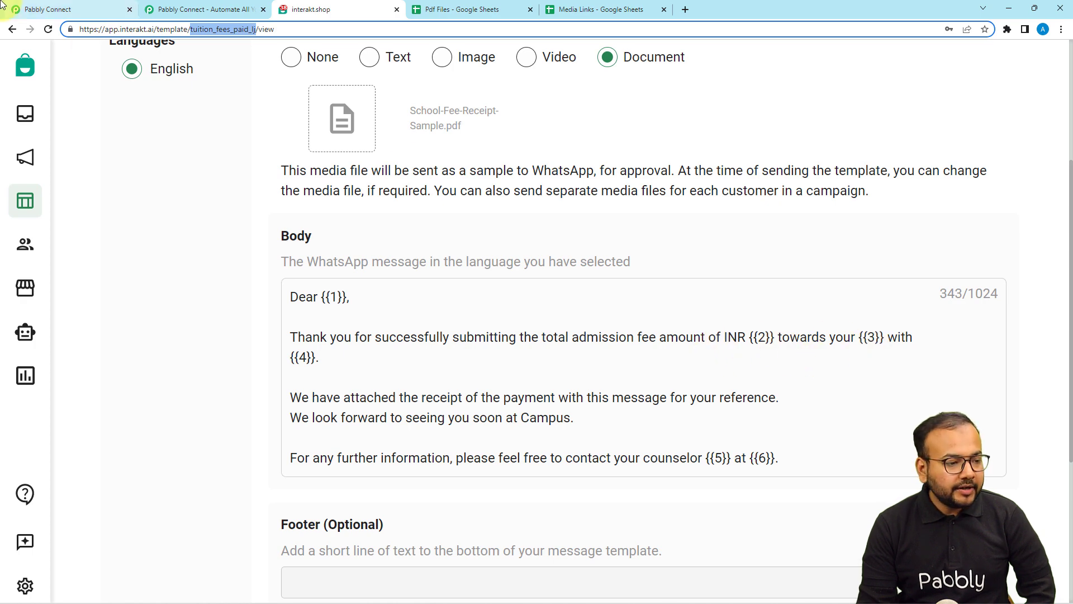
left_click(52, 9)
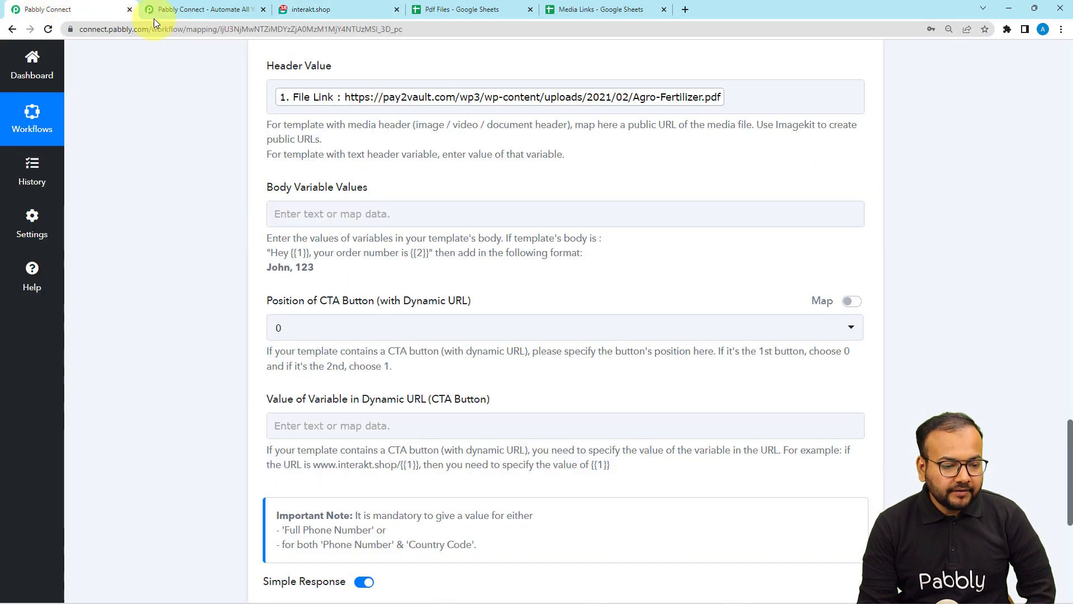
Step: Map Name from the Google Sheets trigger step as the first entry in Body Variable Values
left_click(284, 214)
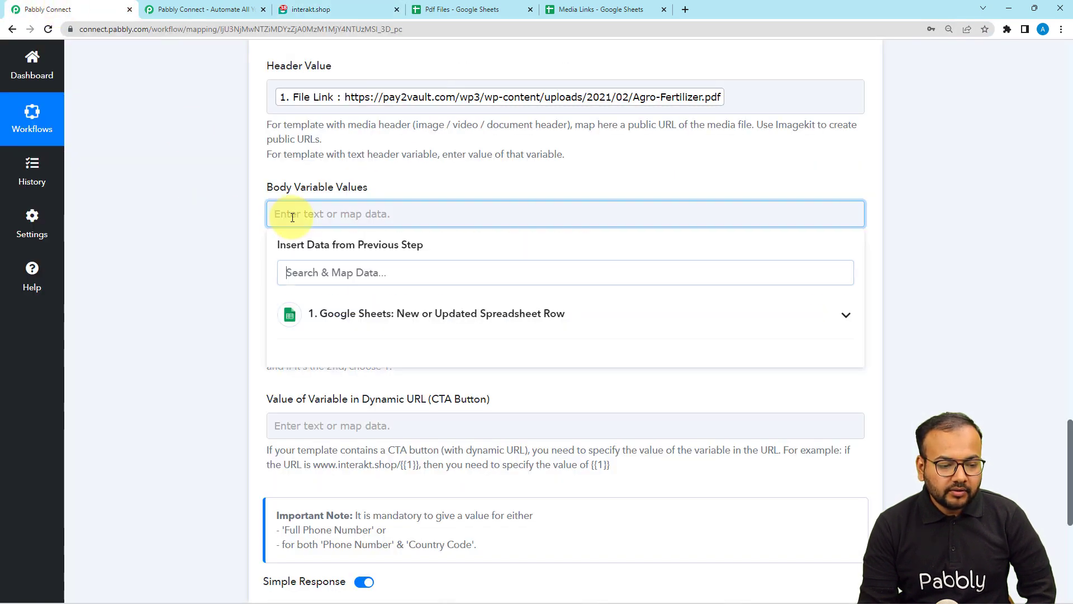
left_click(355, 315)
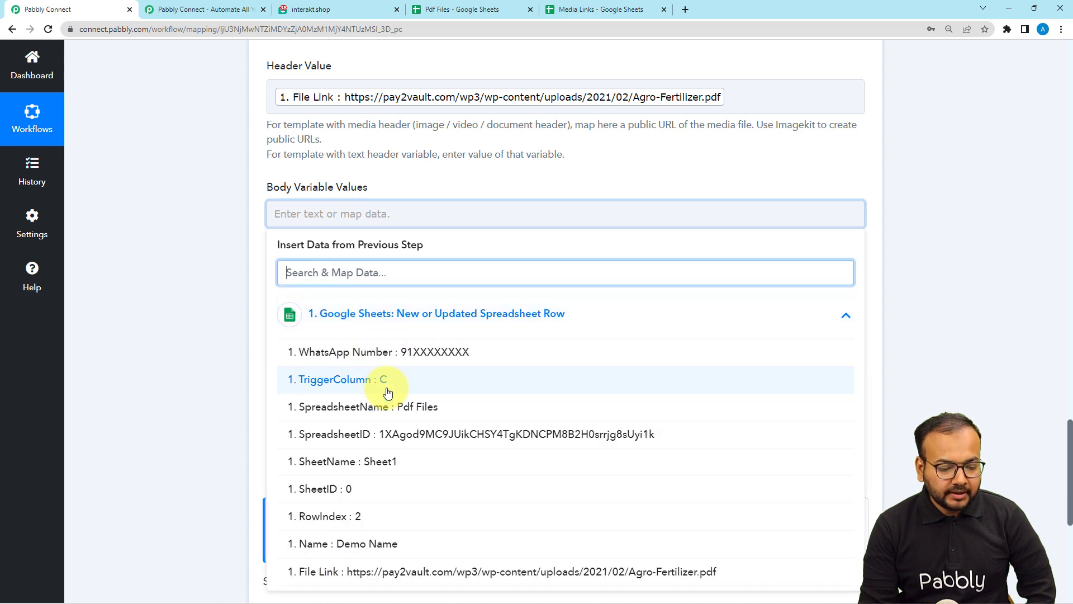
left_click(361, 545)
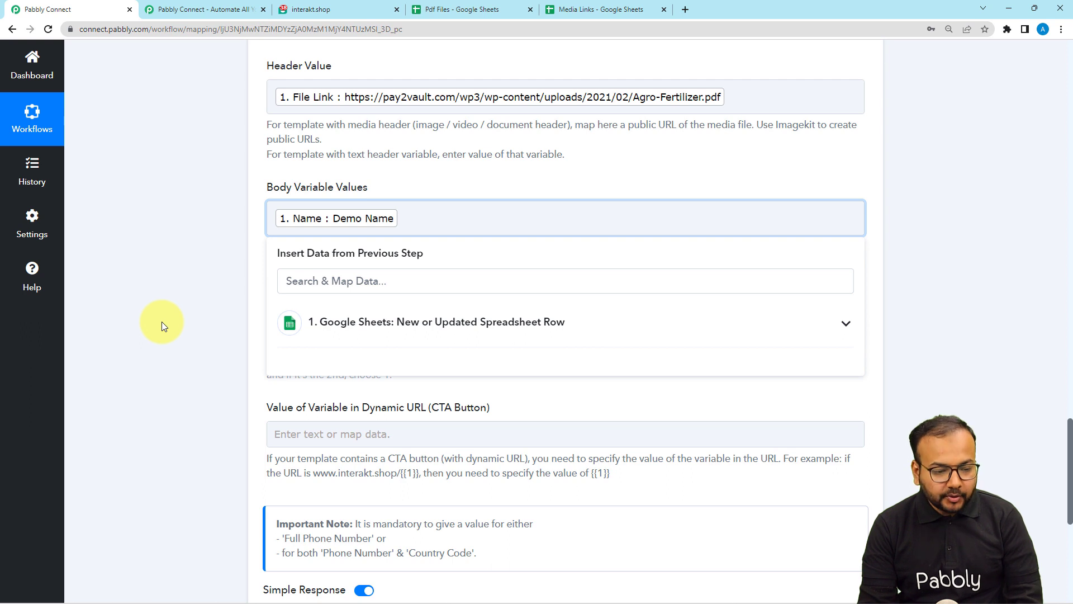
left_click(364, 346)
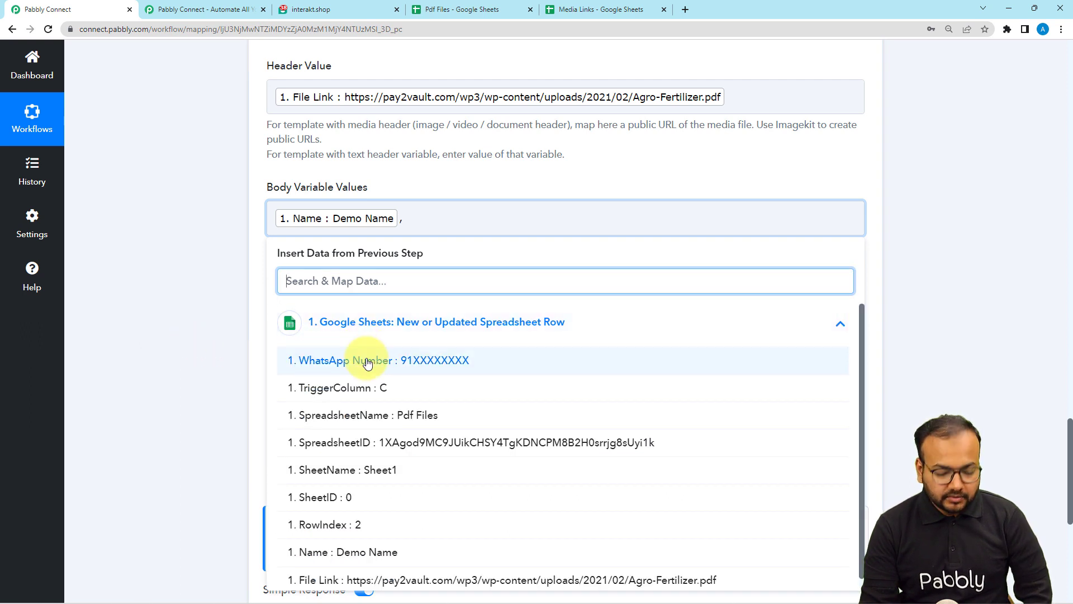
type("13")
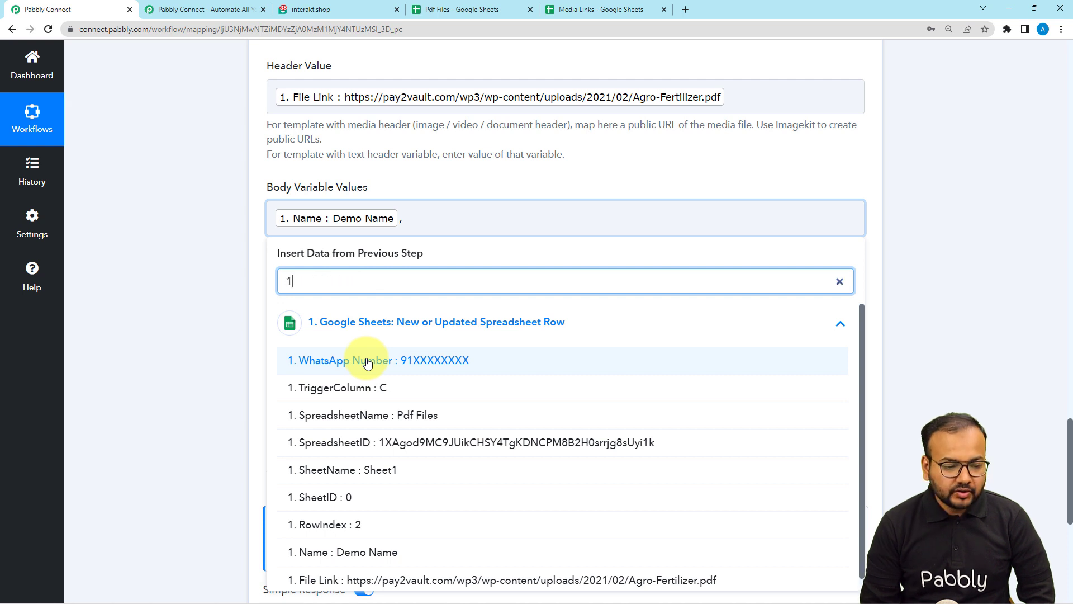
key("BackSpace")
key("BackSpace")
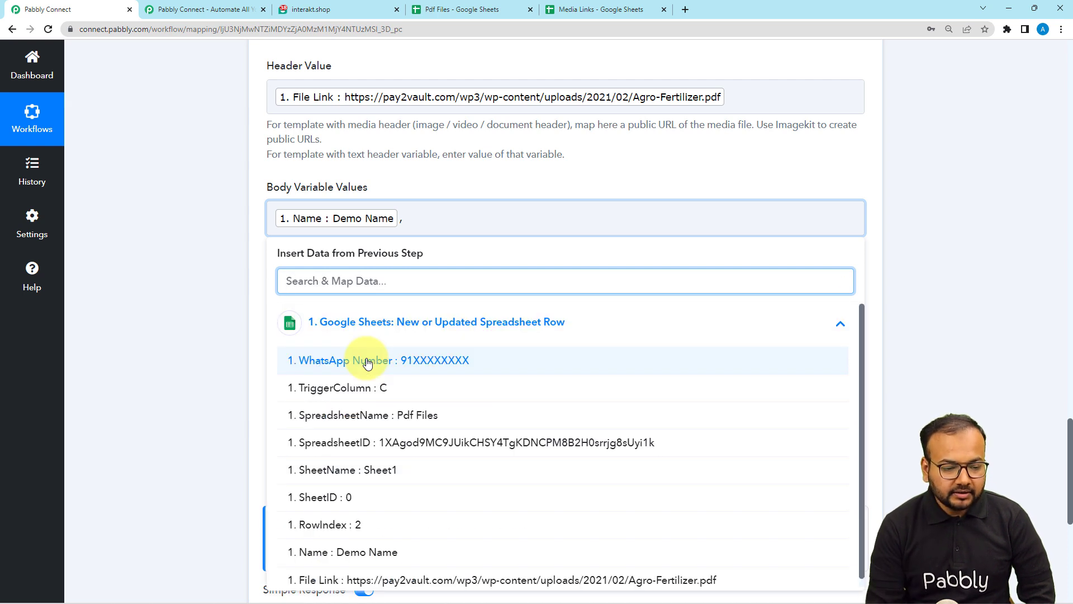
Step: Add 13000, school fee and pabbly school as the second to fourth comma-separated entries in Body Variable Values
left_click(553, 208)
type("13000")
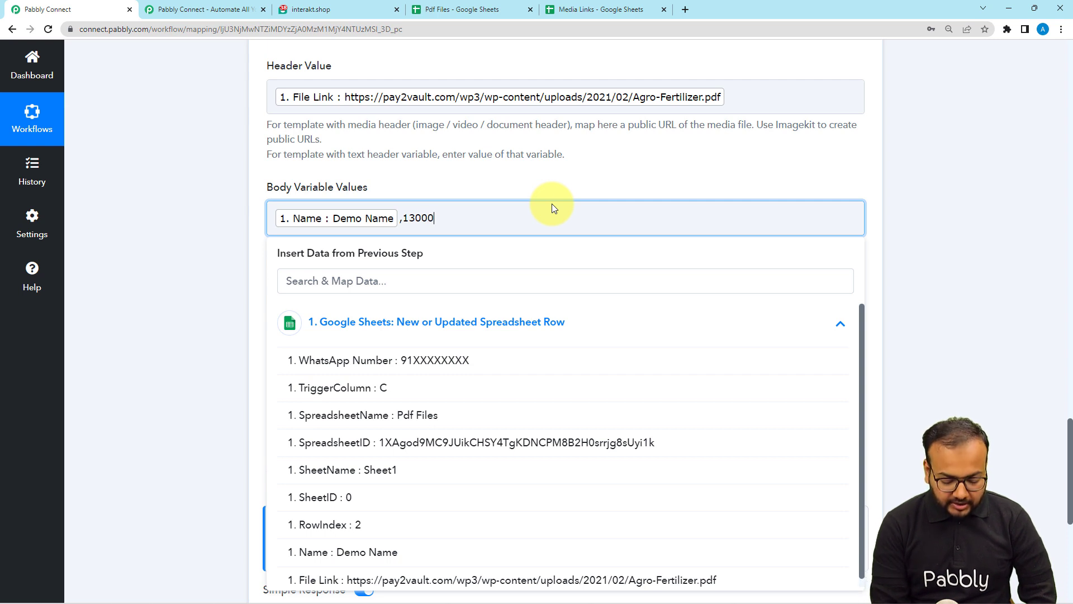
type(",")
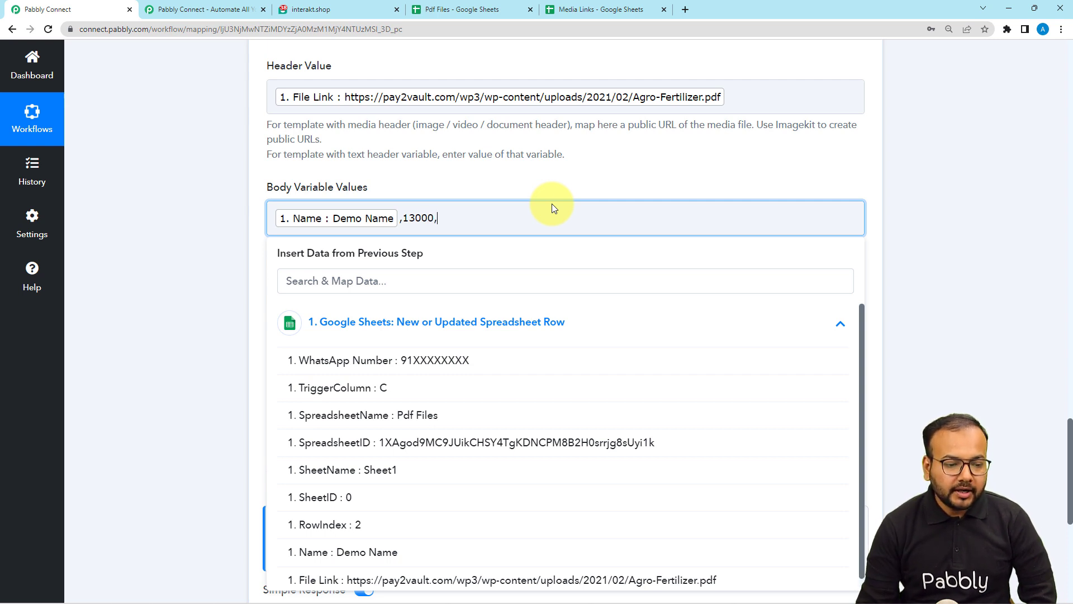
type("sc")
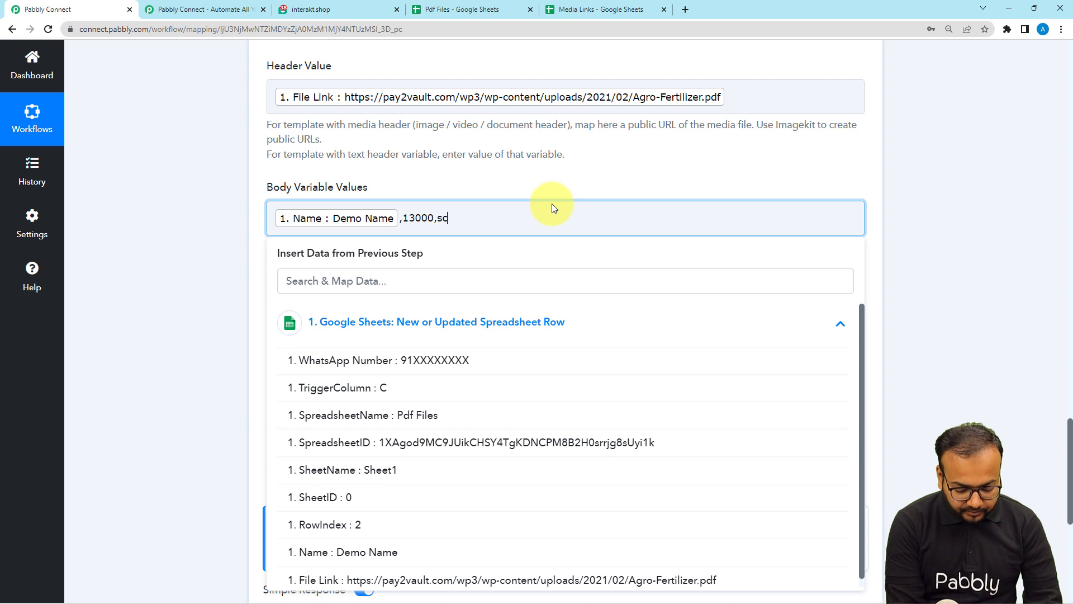
type("hool fee")
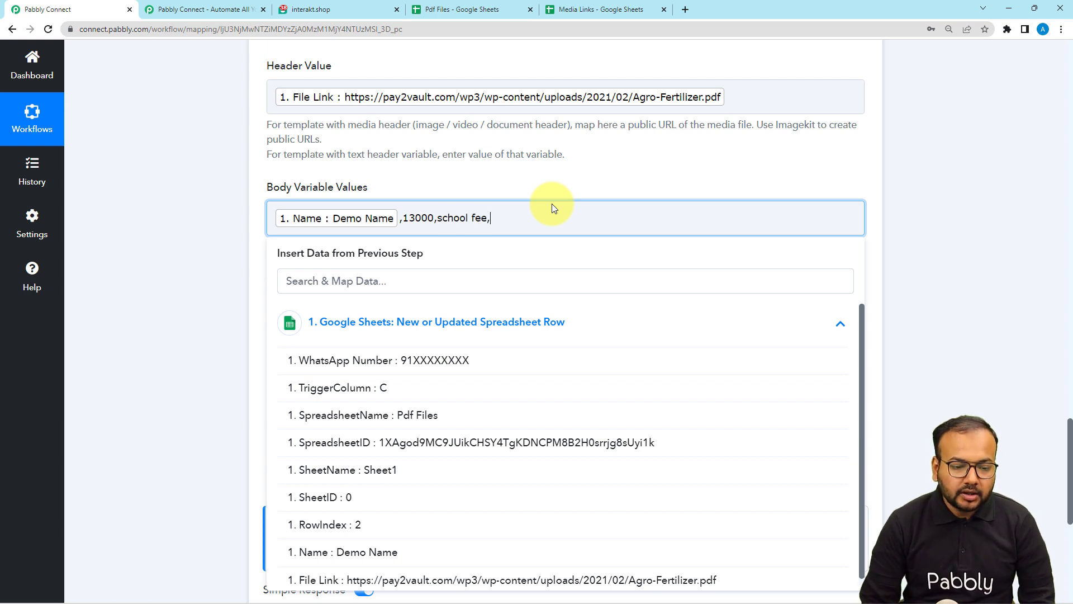
type(", ")
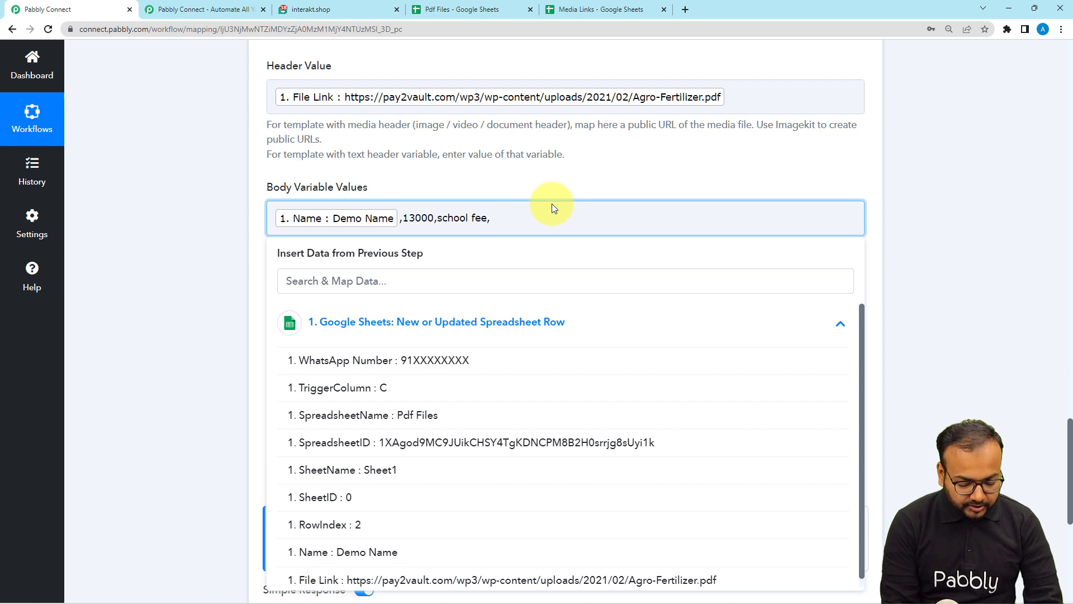
type("pably")
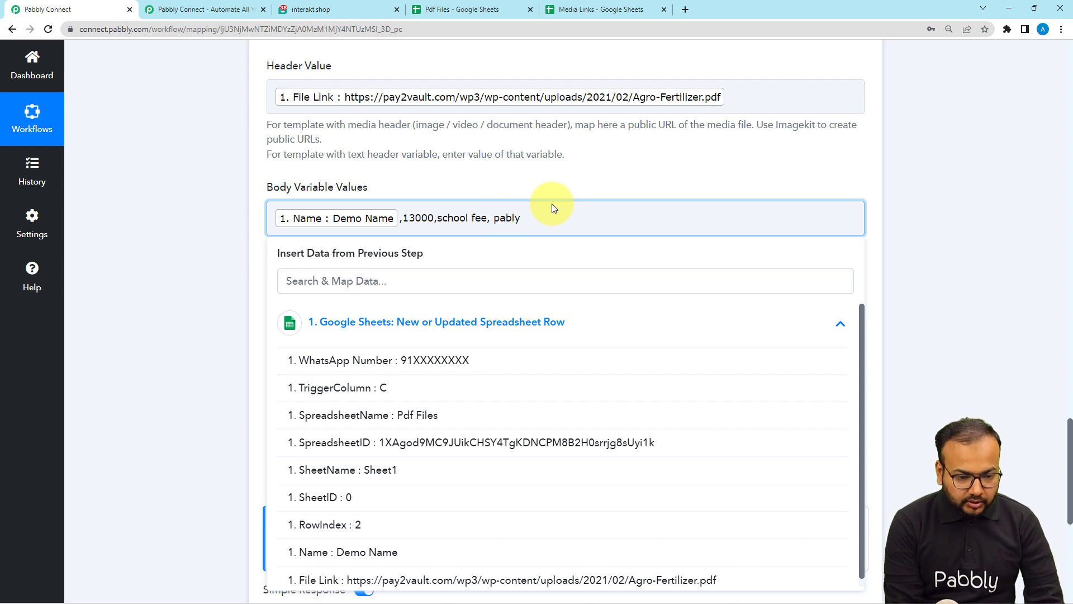
key("BackSpace")
type("l")
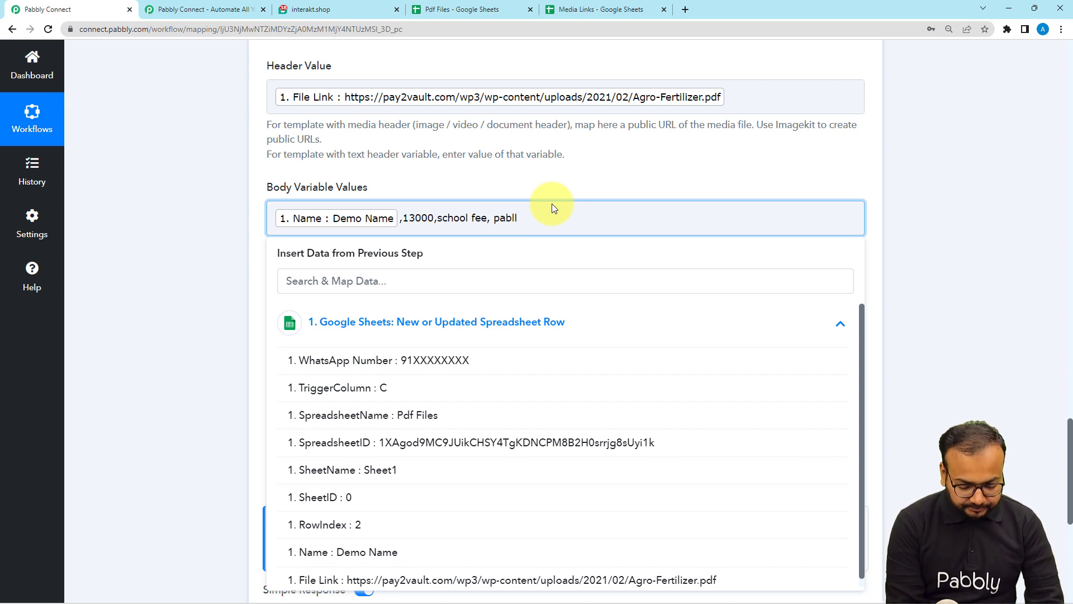
key("BackSpace")
key("BackSpace")
type("bly school,")
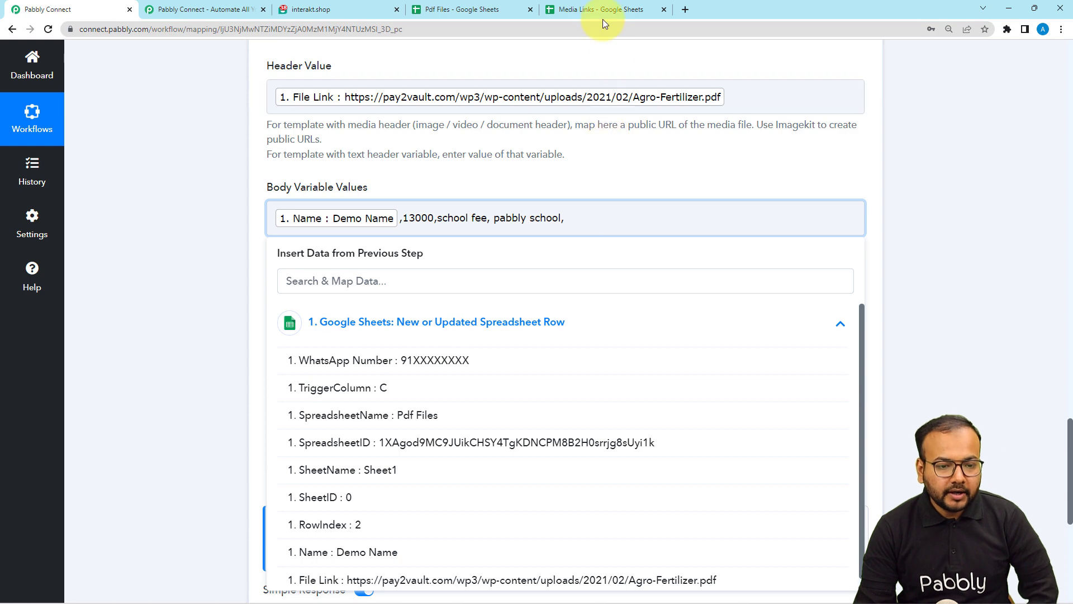
Step: Following the Interakt template's variables {{5}} and {{6}}, append counselor and a masked placeholder contact number beginning with 91 to Body Variable Values
left_click(309, 7)
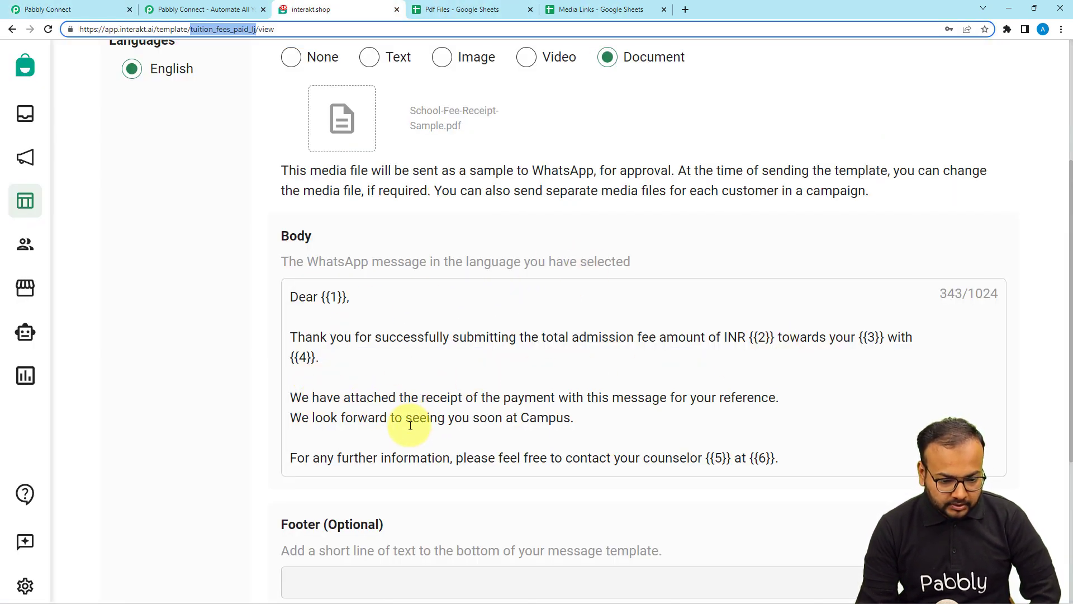
left_click(109, 9)
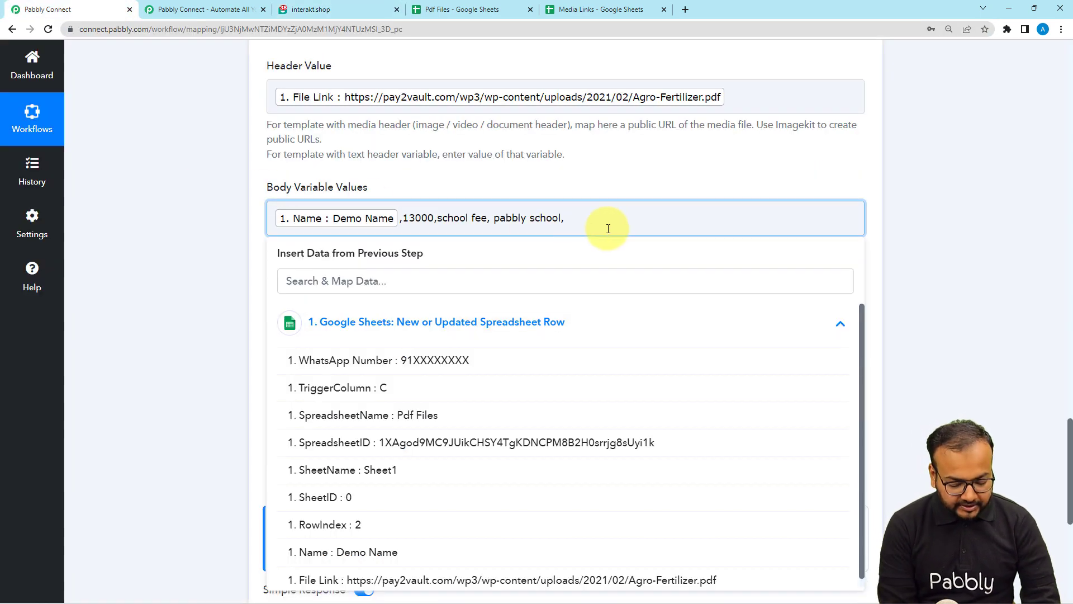
type("ounselor,")
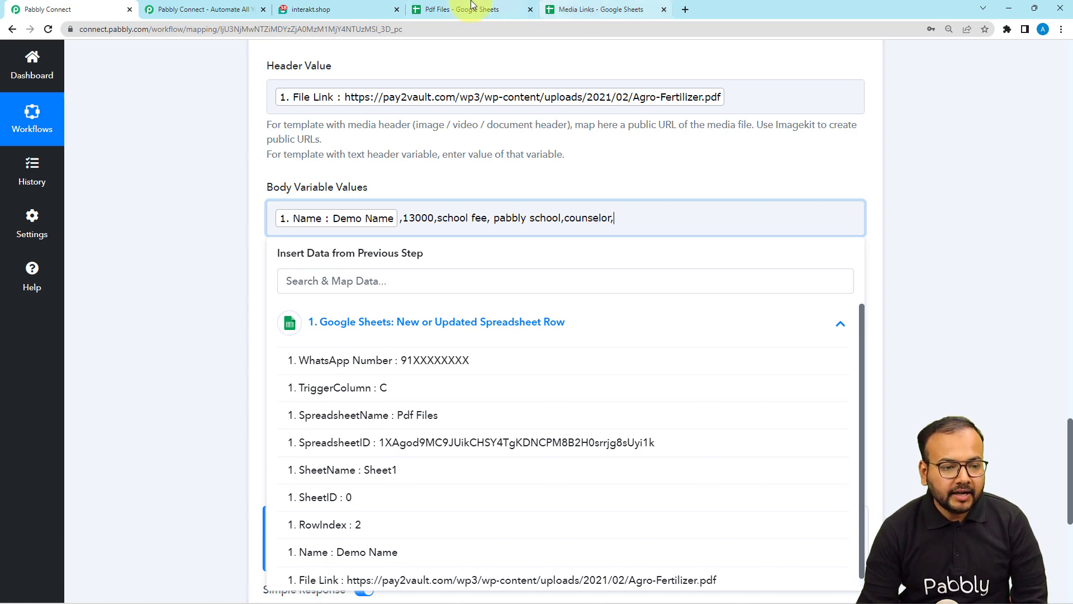
left_click(324, 7)
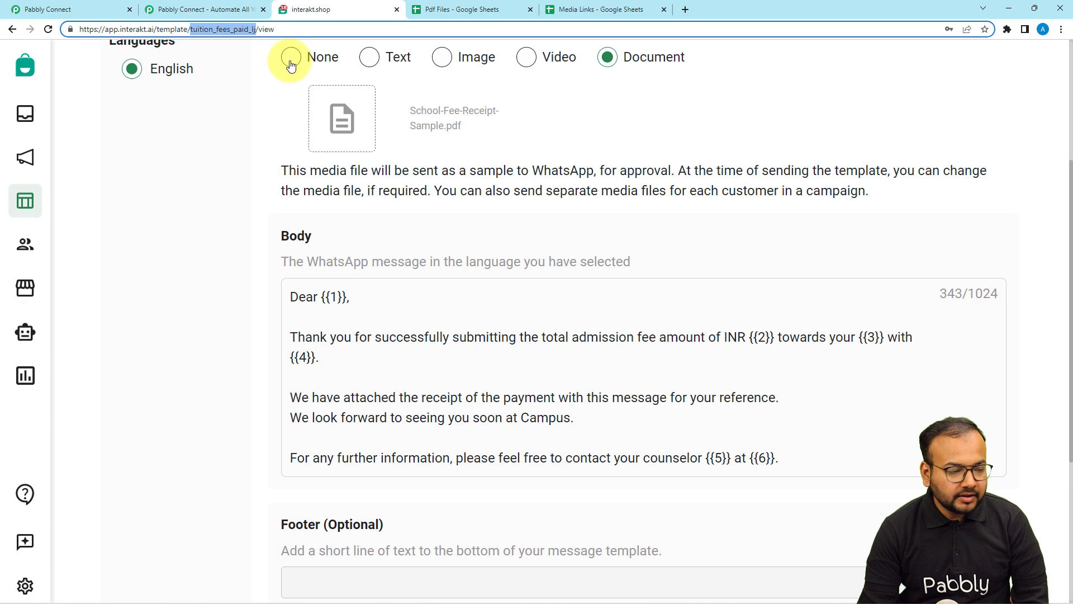
left_click(95, 7)
type("r,91")
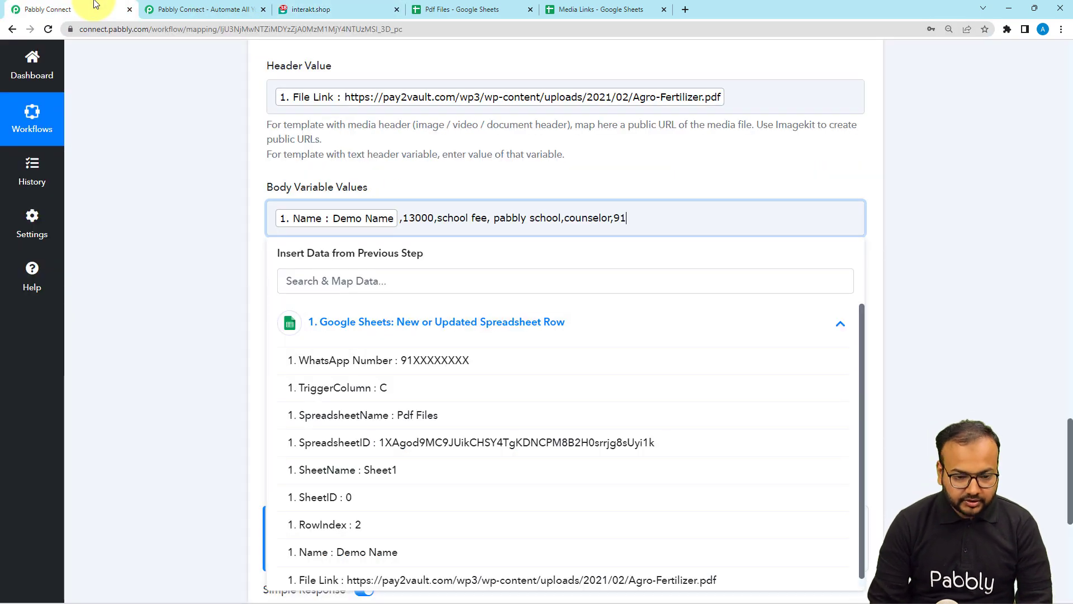
type("XXXXXXX")
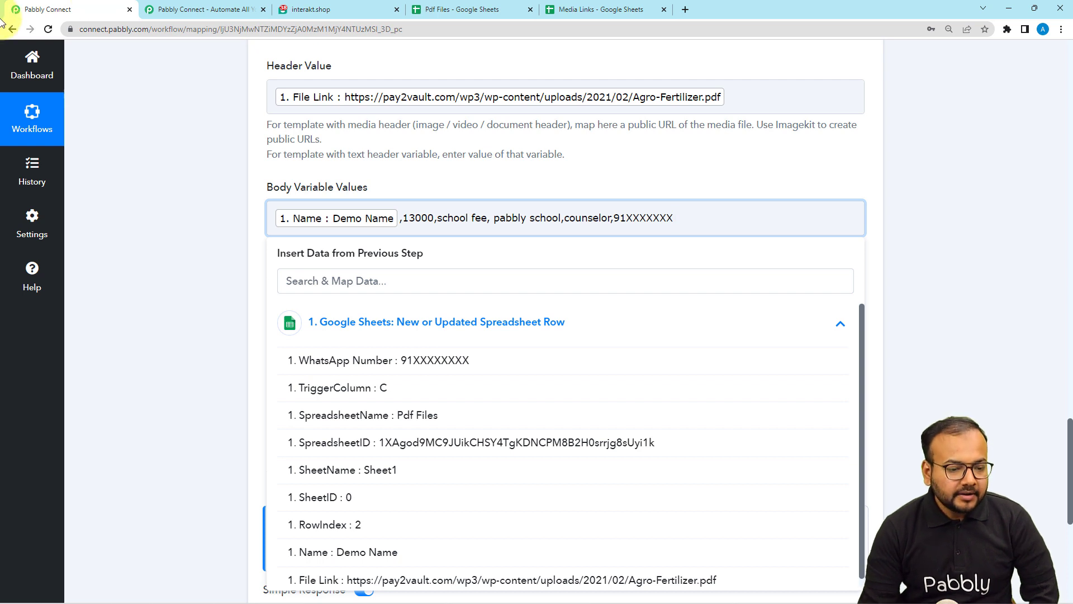
left_click(131, 201)
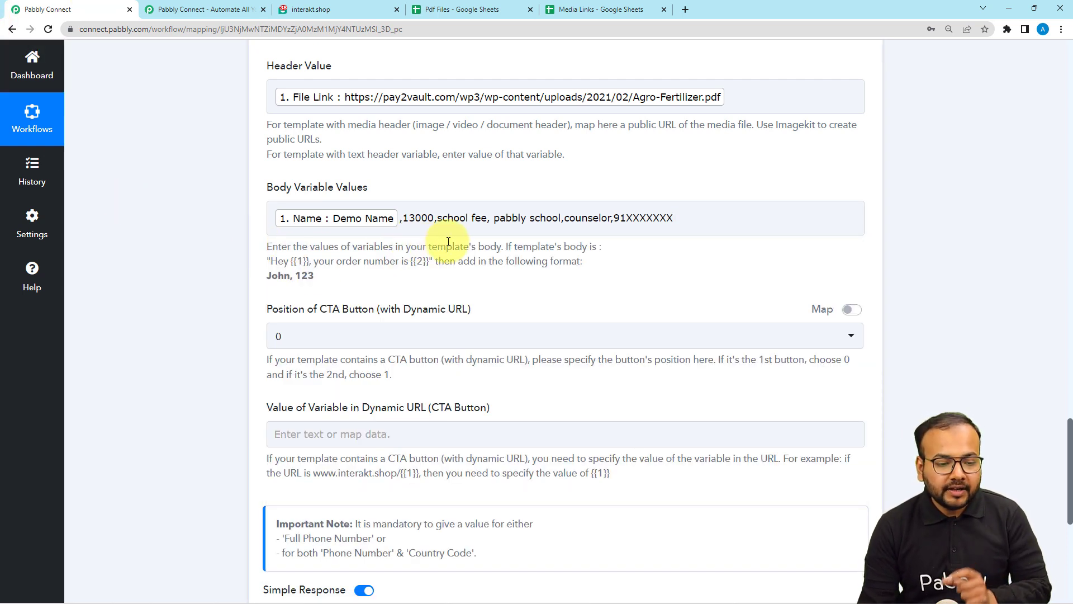
Step: Review the mapped Name and the fixed entries in Body Variable Values against the Interakt template's body variables
left_click(371, 229)
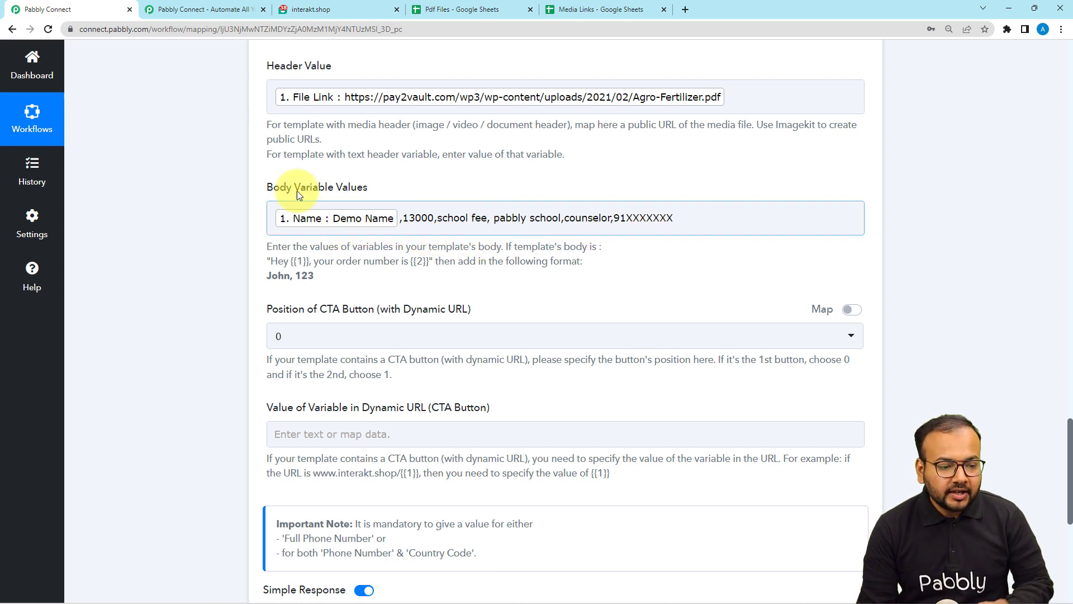
left_click(213, 199)
left_click(291, 220)
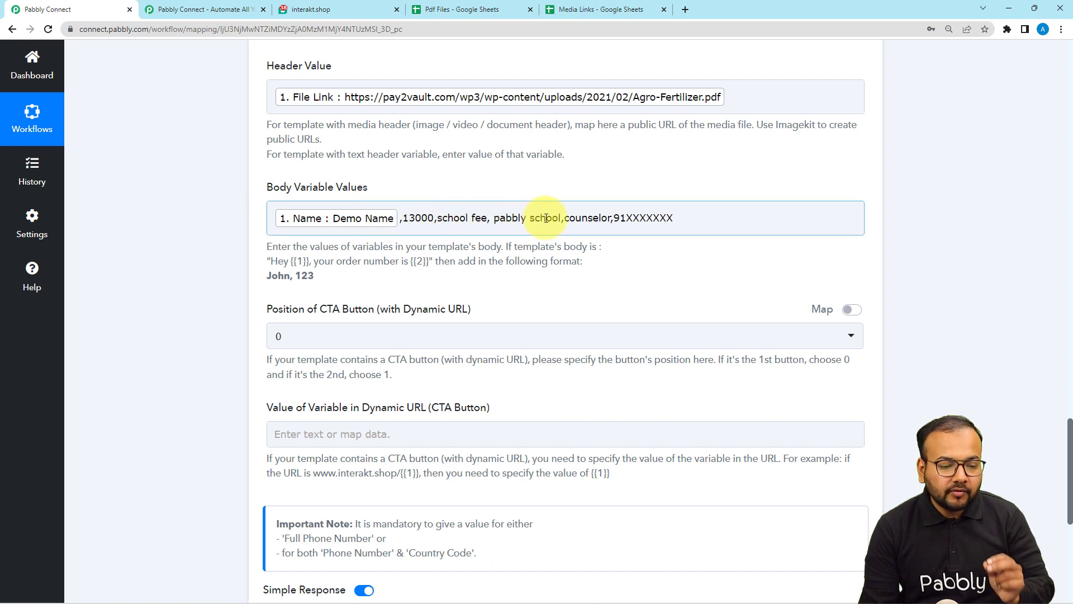
left_click(239, 125)
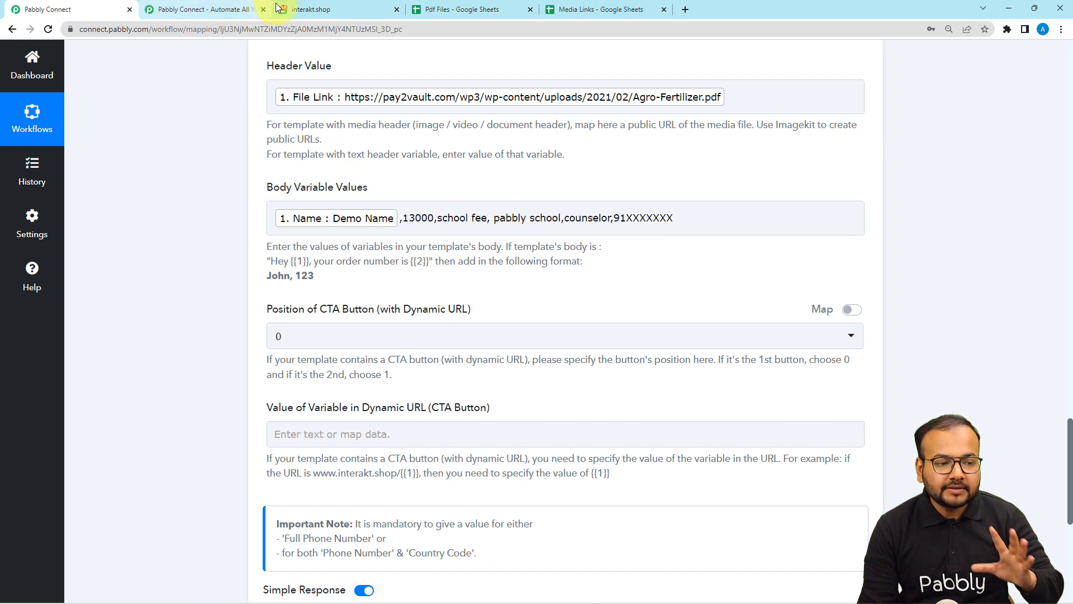
left_click(312, 11)
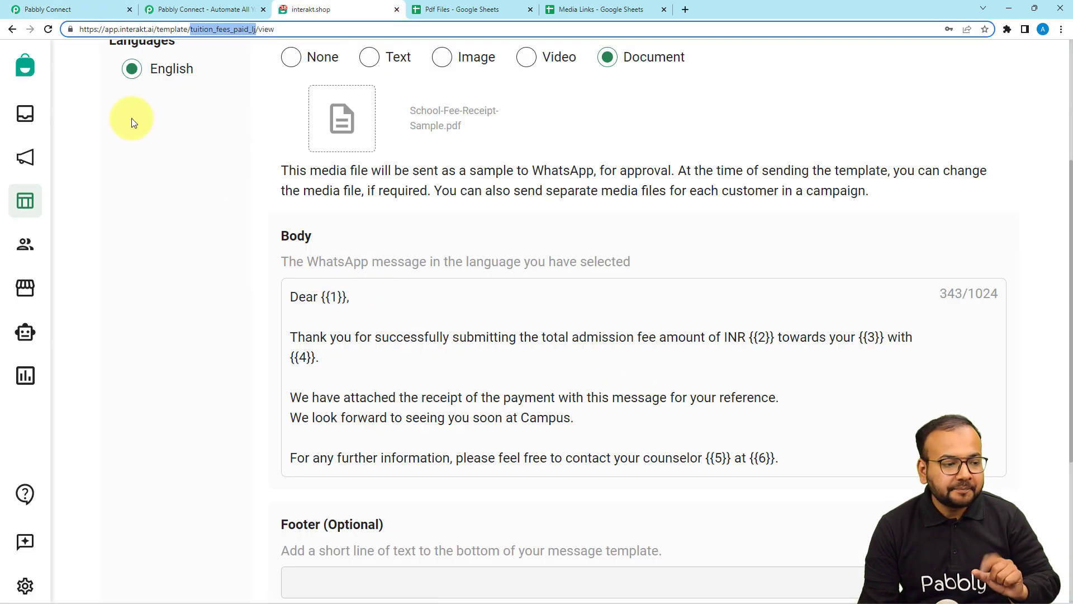
left_click(71, 9)
left_click(298, 223)
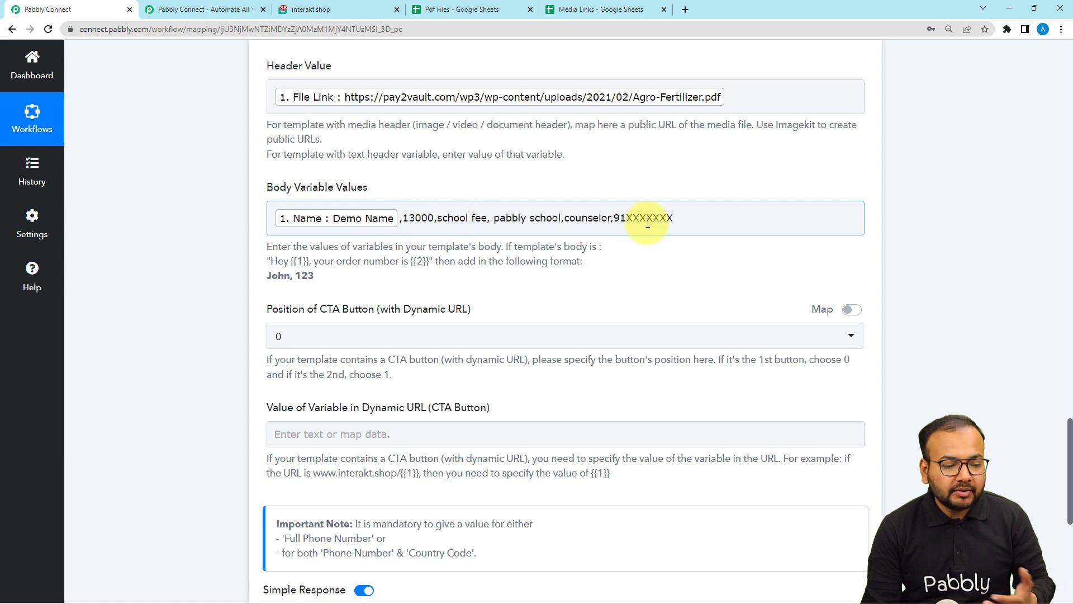
scroll(635, 230, "up", 9)
scroll(636, 230, "down", 5)
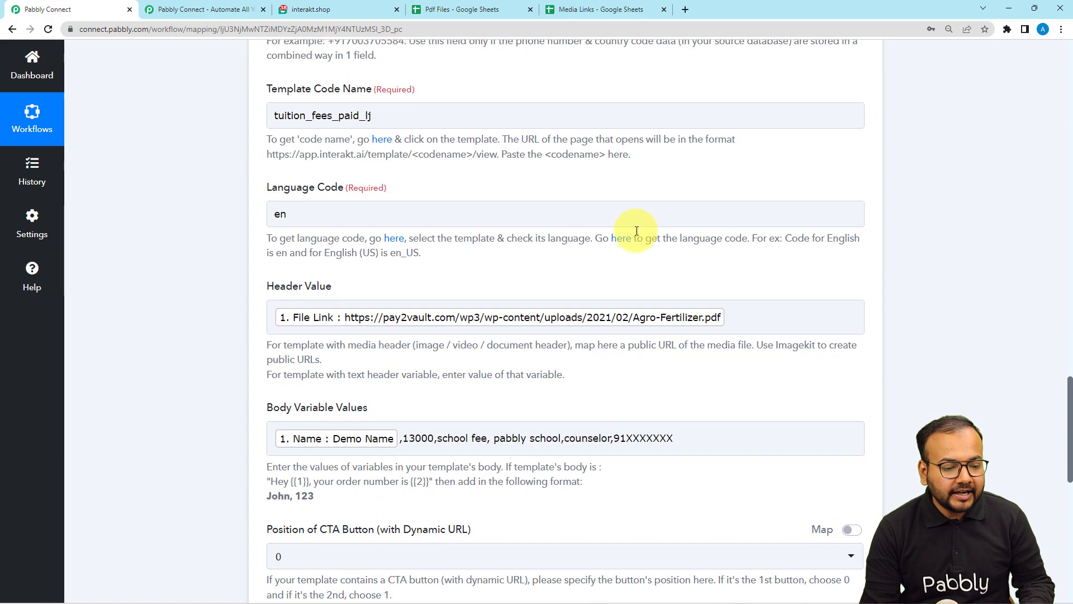
scroll(636, 231, "down", 3)
left_click(424, 272)
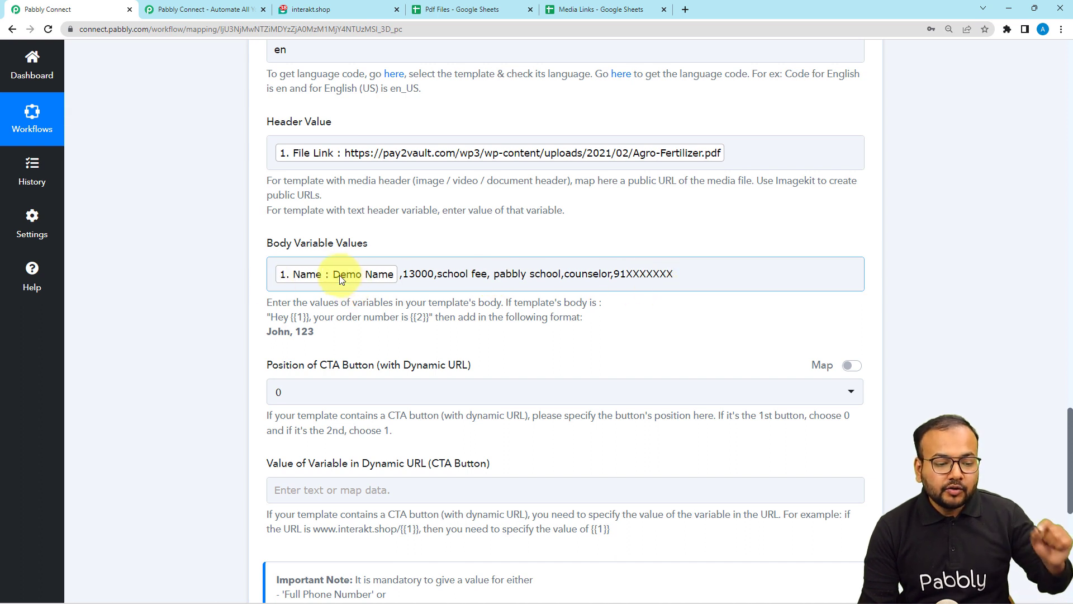
left_click(206, 233)
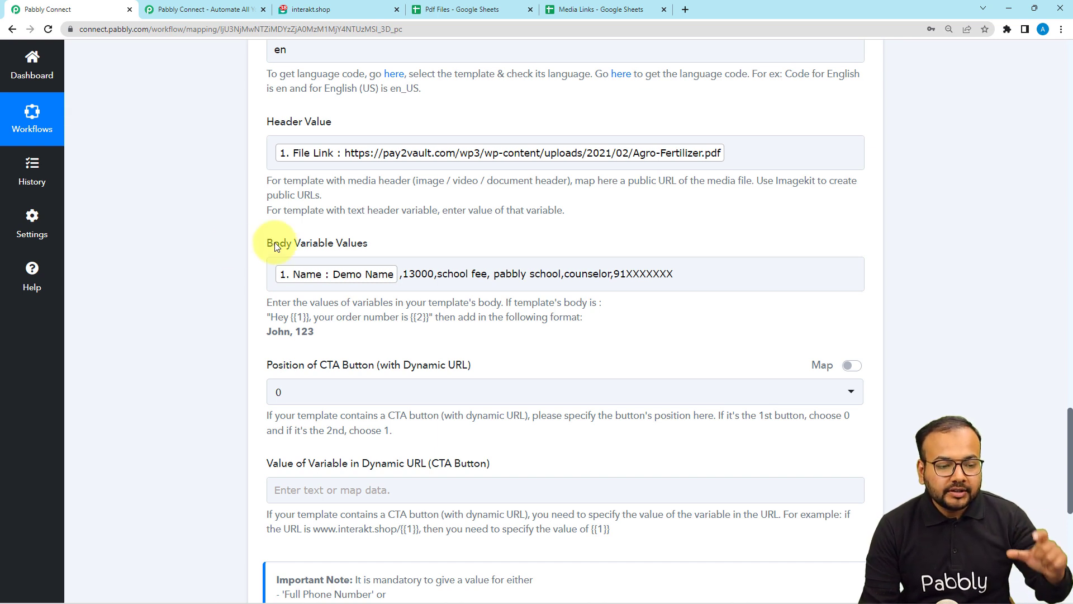
left_click(512, 284)
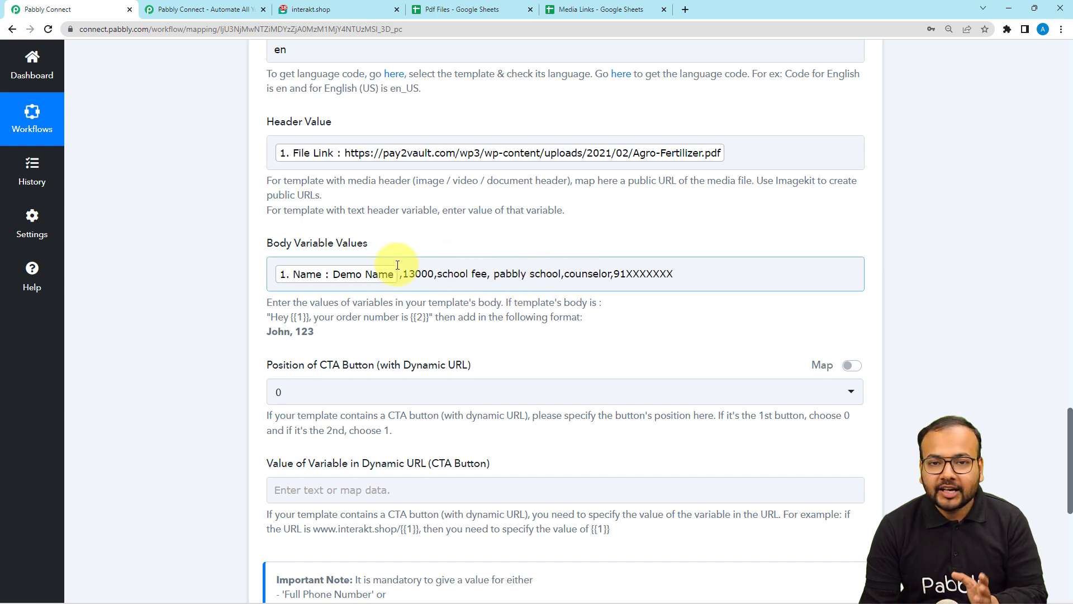
left_click(582, 318)
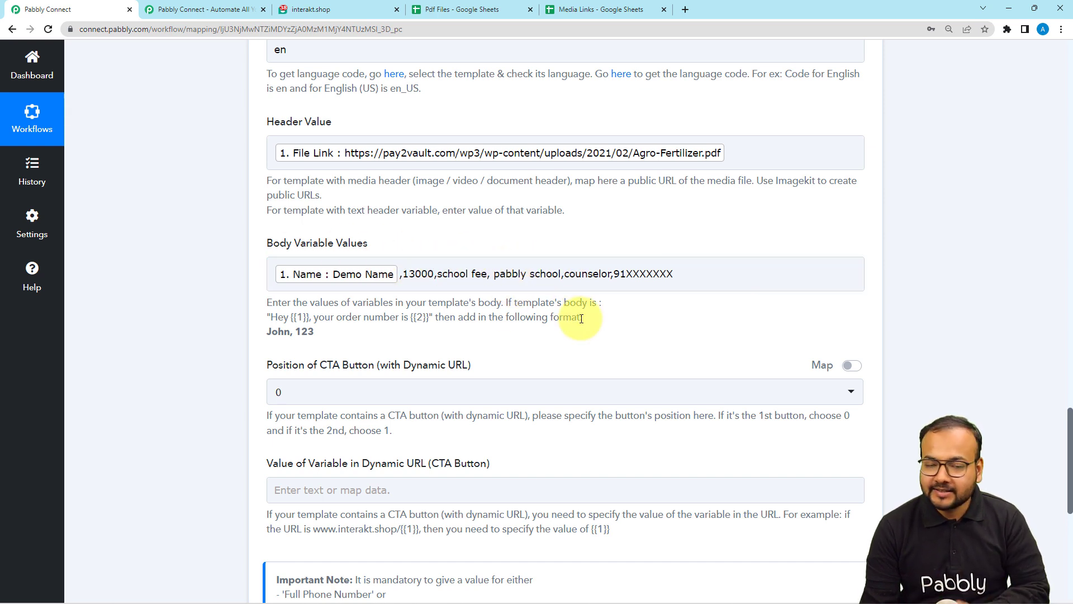
Step: Check the Position of CTA Button field against the Footer and Buttons sections of the Interakt template
scroll(225, 323, "down", 1)
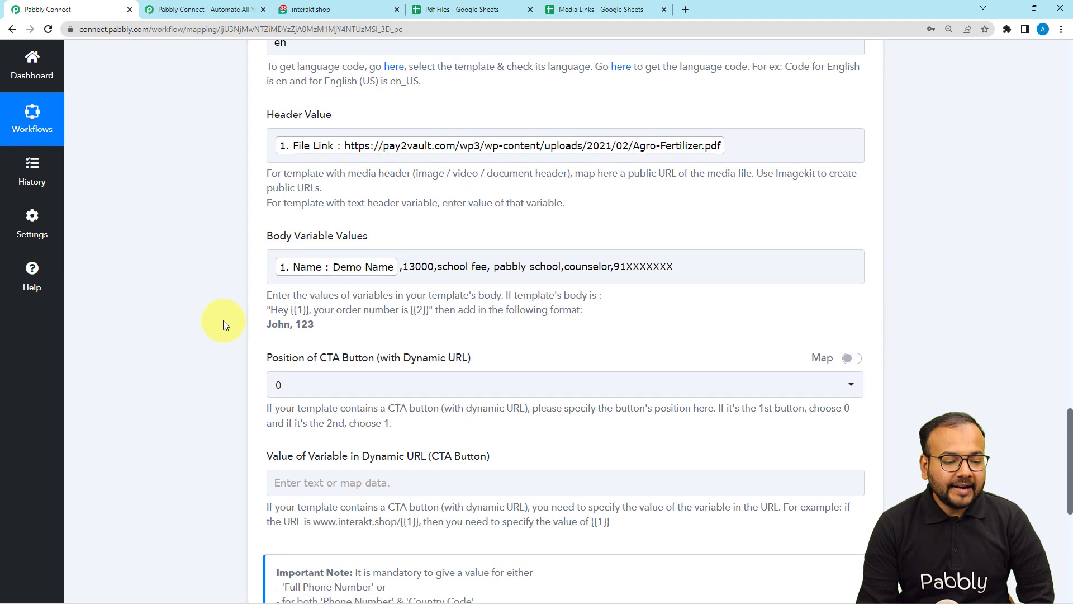
scroll(223, 321, "down", 2)
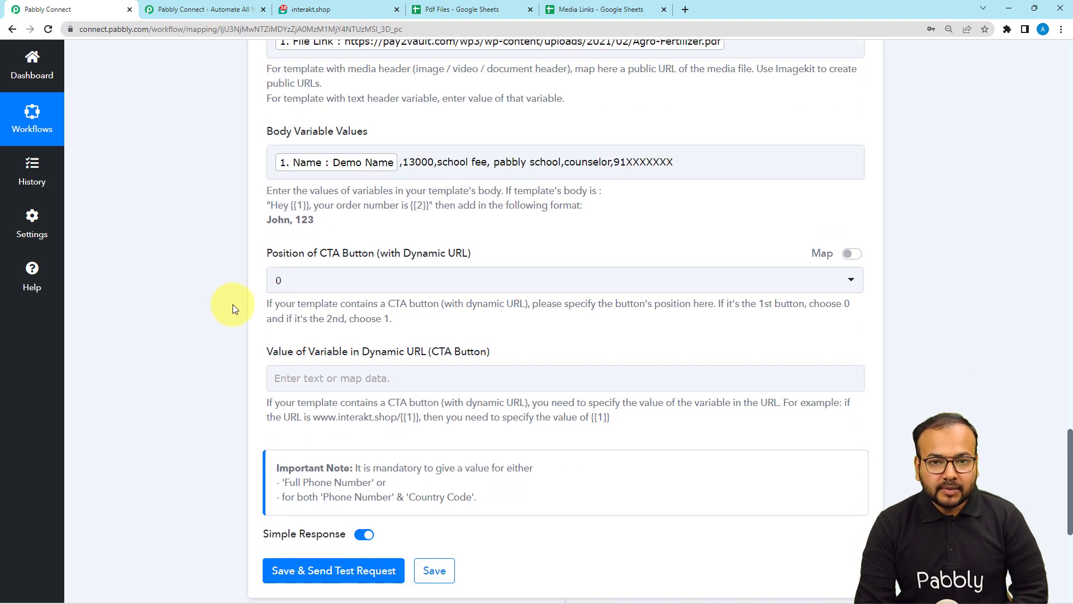
left_click(278, 287)
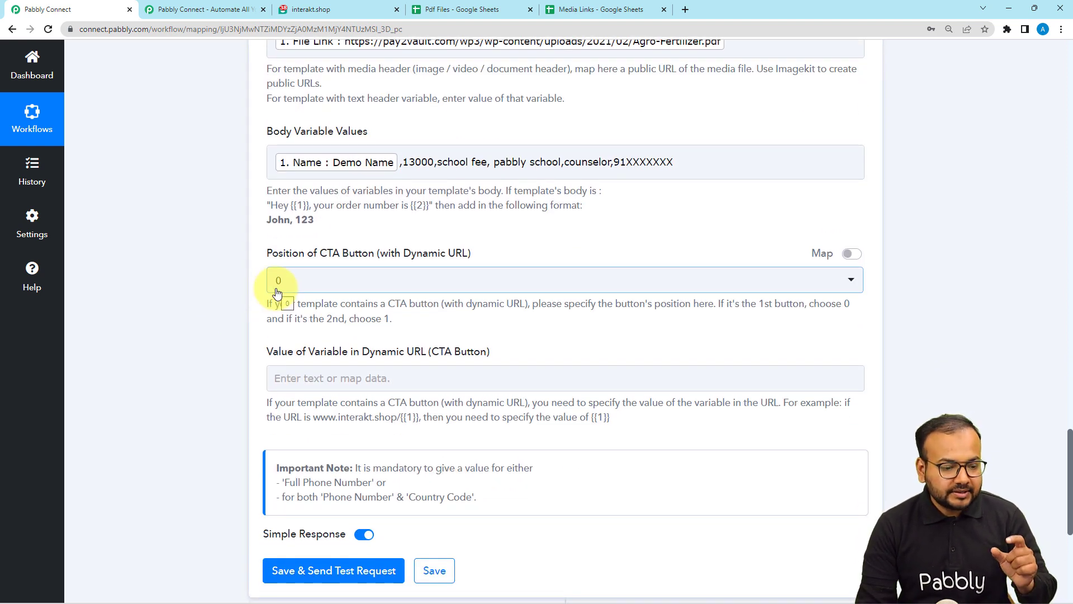
left_click(230, 256)
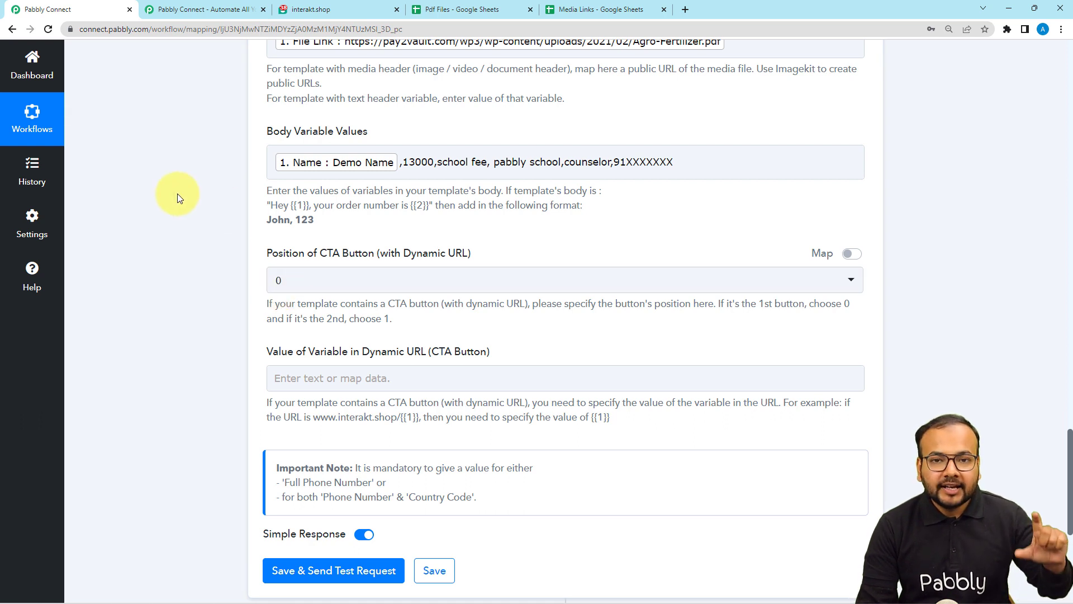
left_click(277, 281)
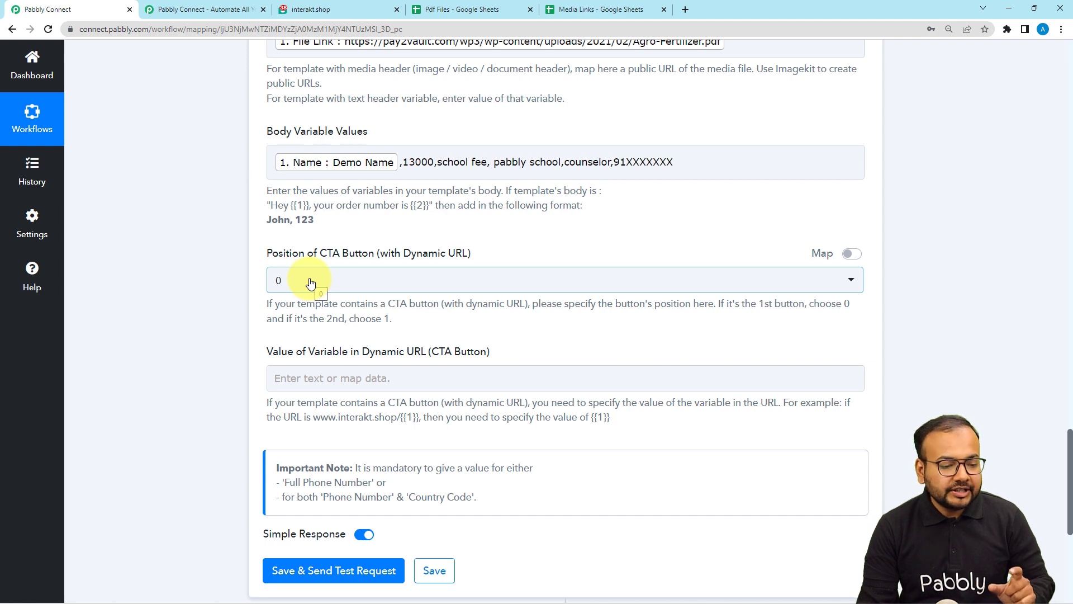
left_click(312, 10)
scroll(461, 380, "down", 1)
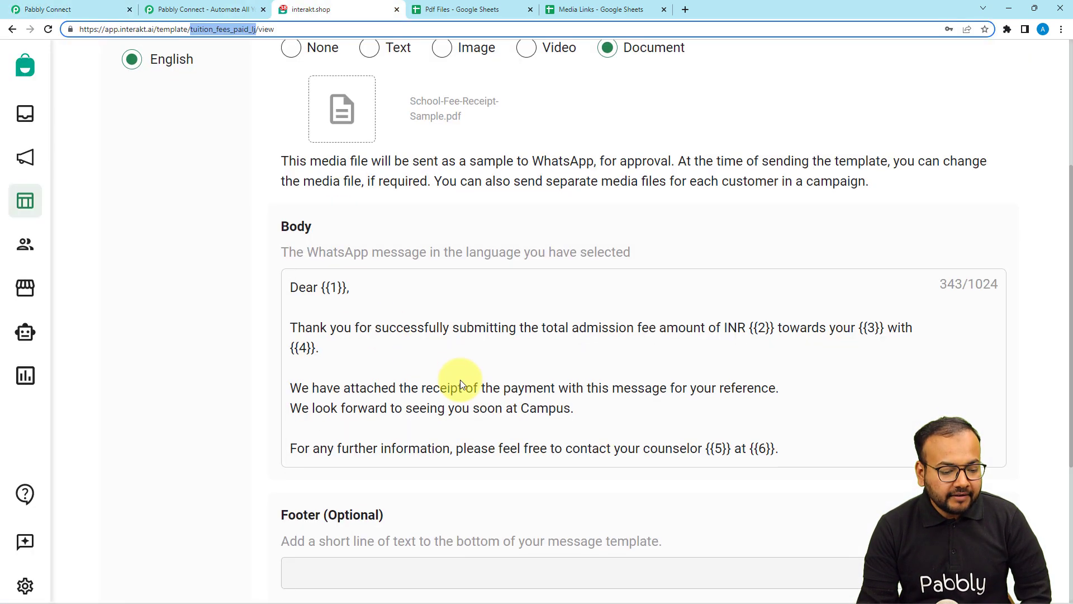
scroll(461, 380, "down", 3)
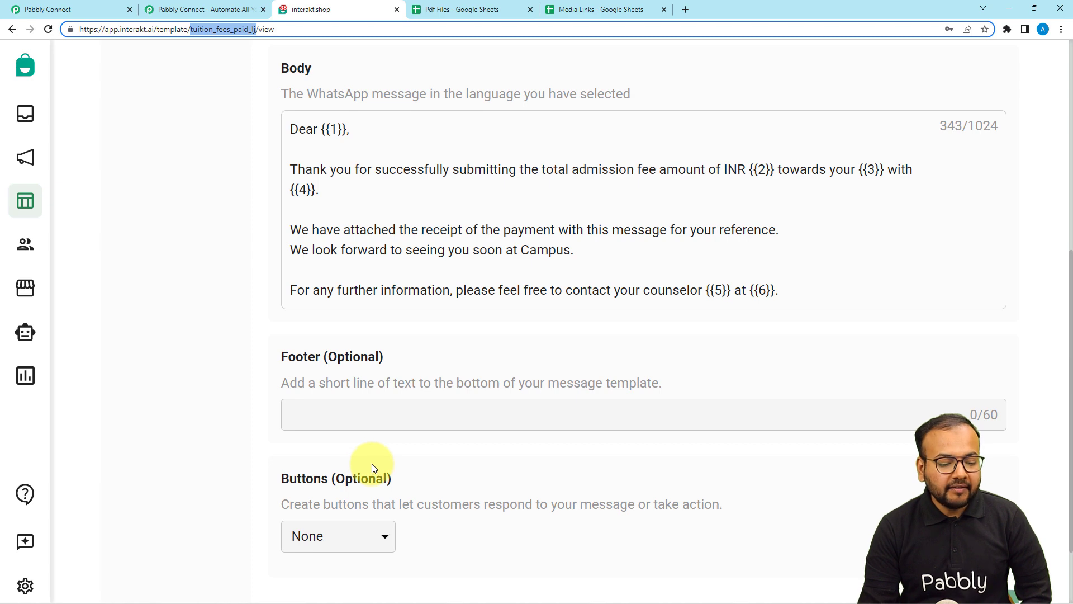
scroll(372, 468, "down", 2)
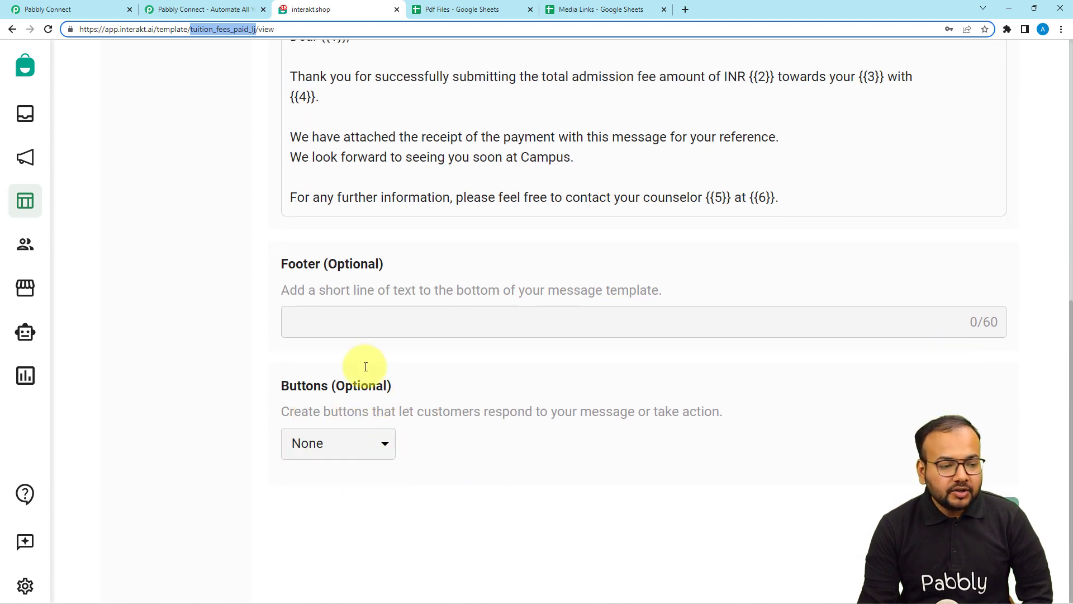
Step: Back in Pabbly Connect, examine the Position of CTA Button options and the Value of Variable in Dynamic URL field
left_click(106, 10)
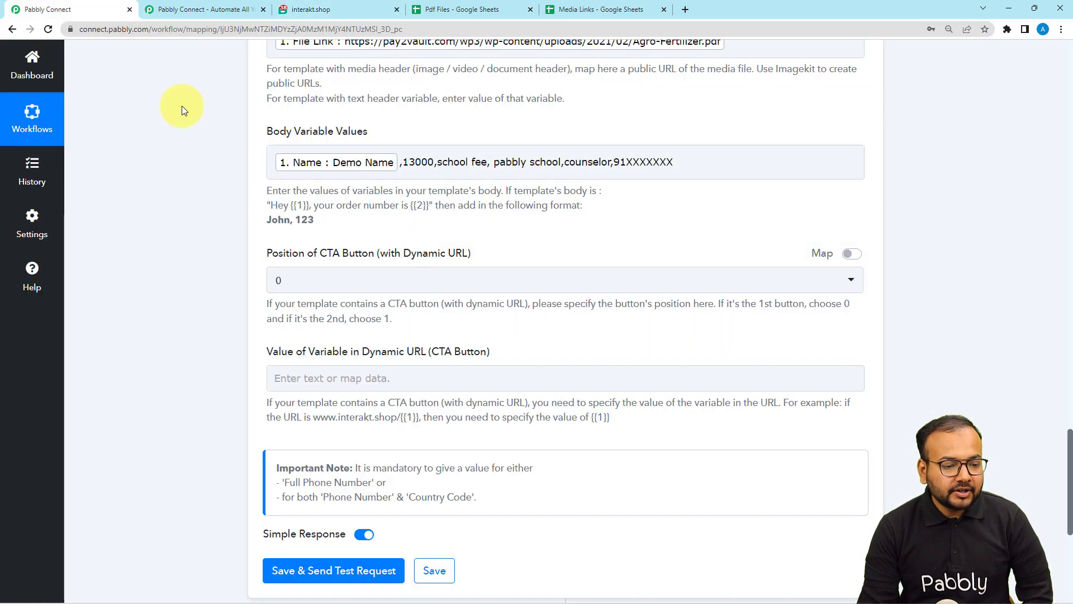
left_click(327, 286)
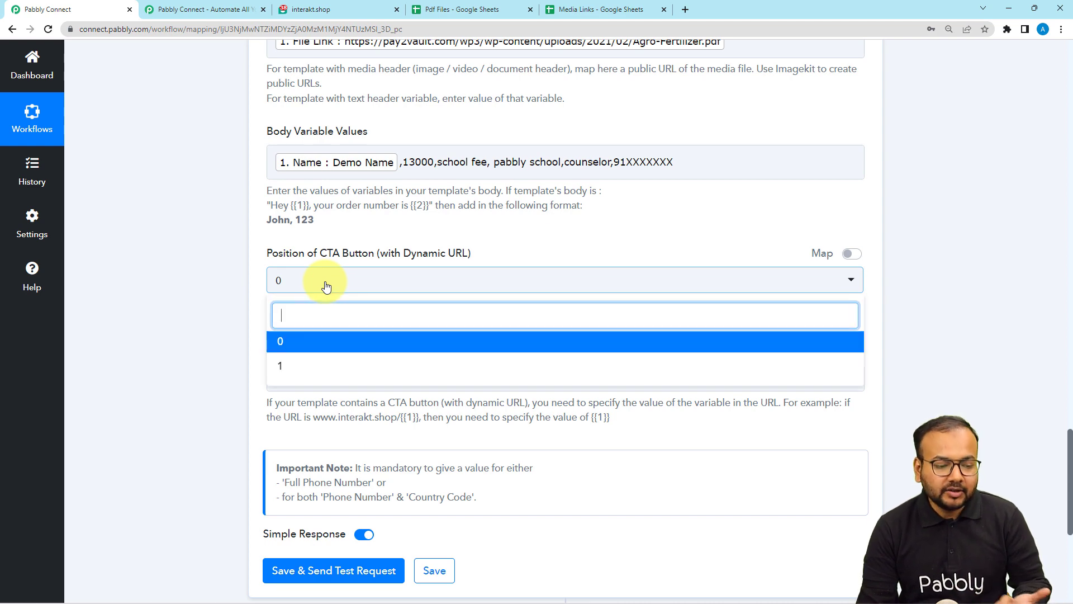
left_click(196, 288)
scroll(196, 288, "down", 3)
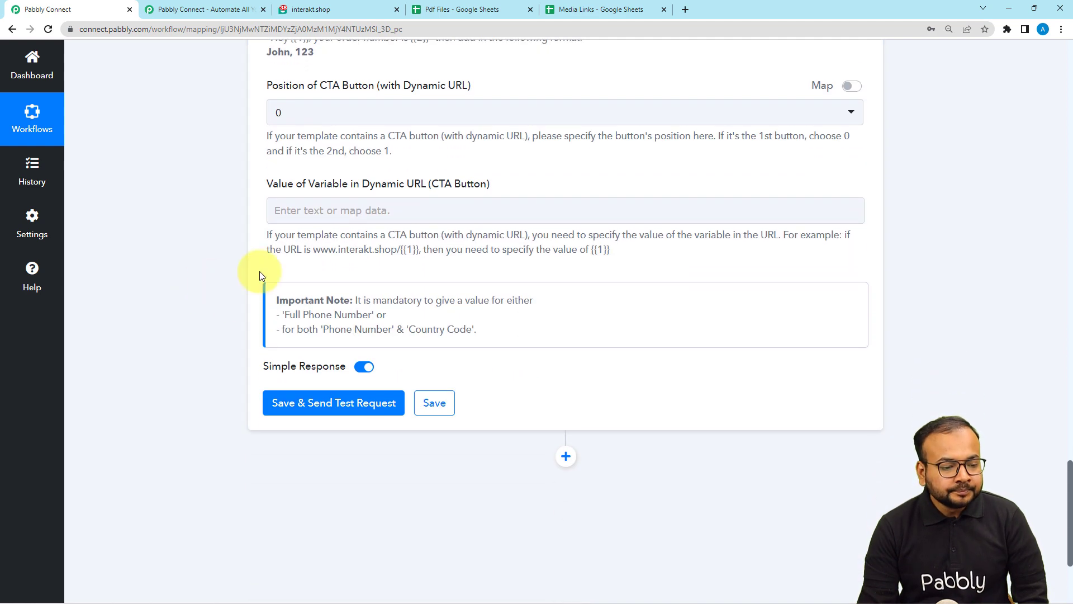
left_click(344, 215)
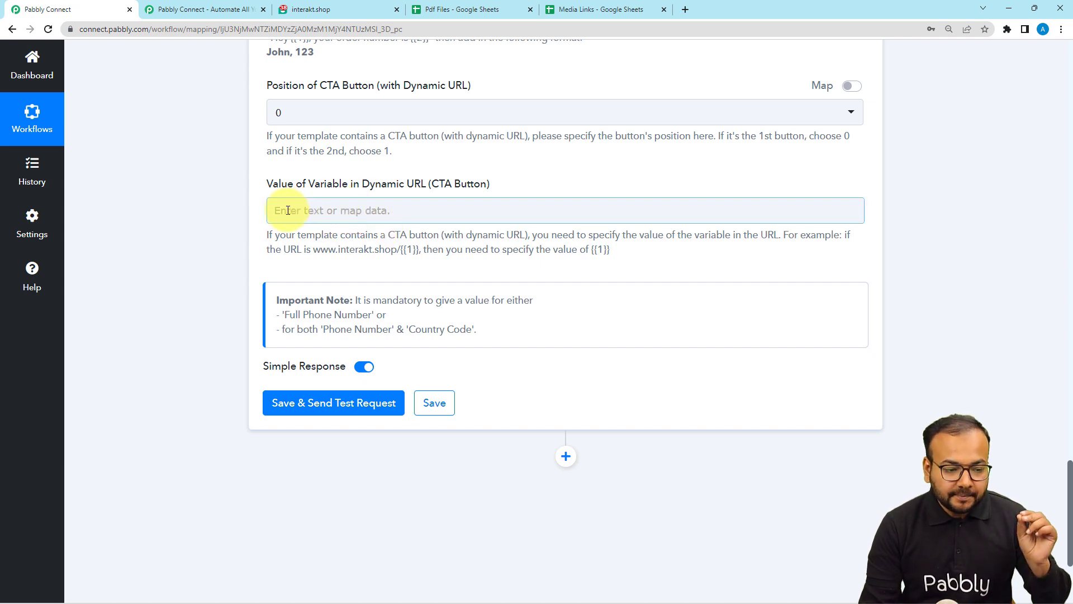
left_click(520, 232)
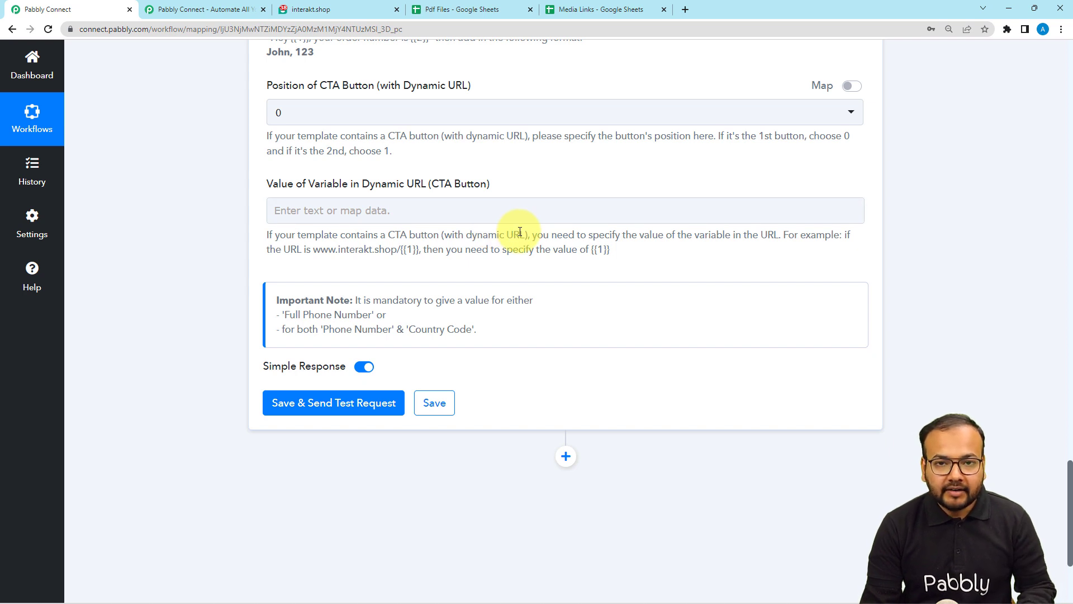
Step: Review the Interakt action's completed fields, from Full Phone Number and Template Code Name to Header Value and Body Variable Values
scroll(216, 266, "down", 1)
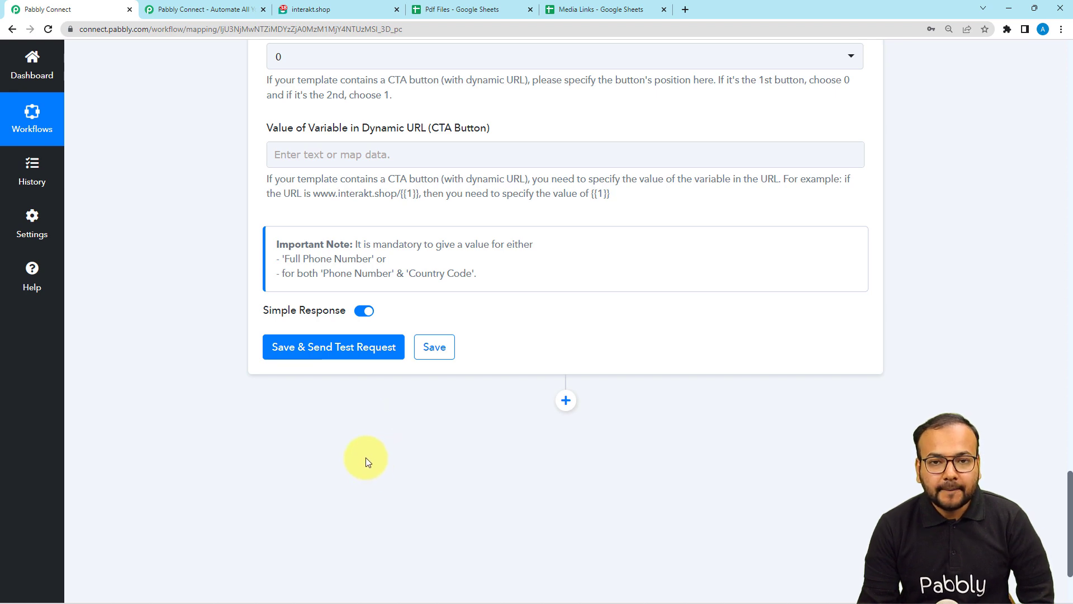
scroll(365, 458, "up", 6)
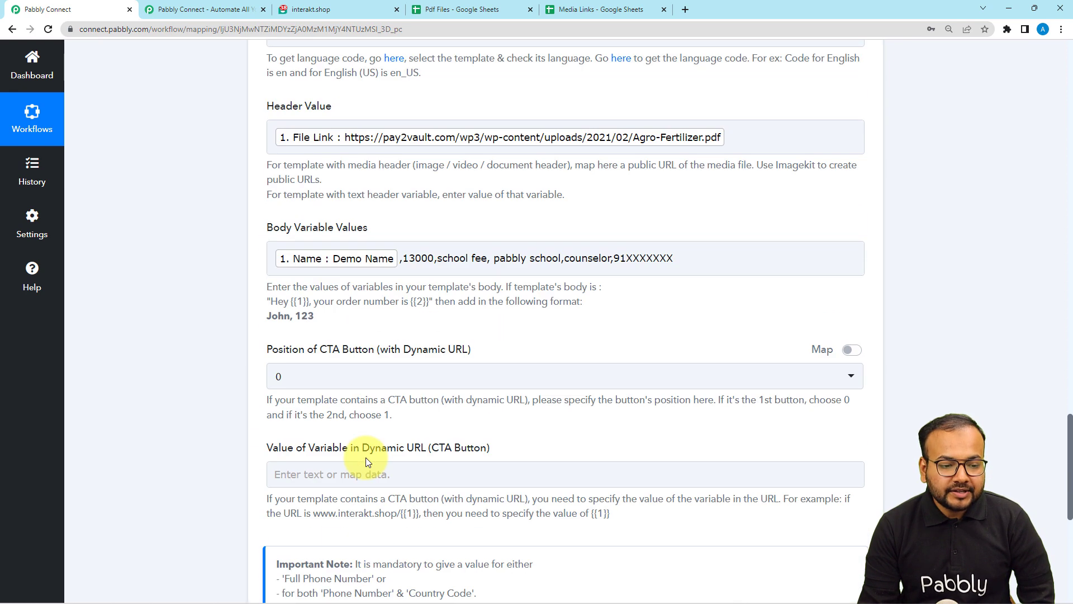
scroll(365, 457, "up", 10)
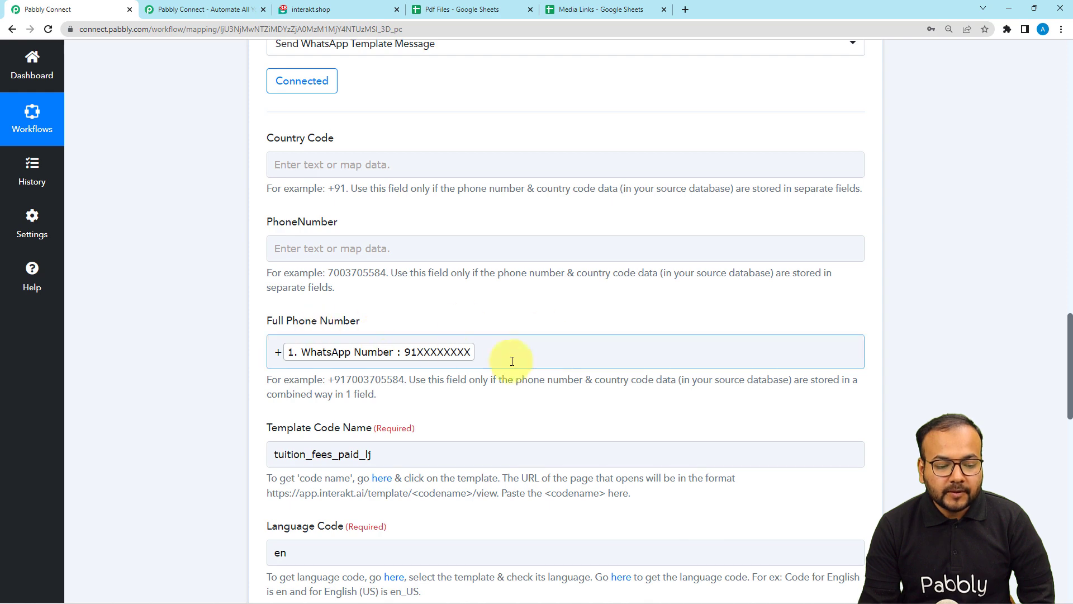
scroll(190, 351, "down", 7)
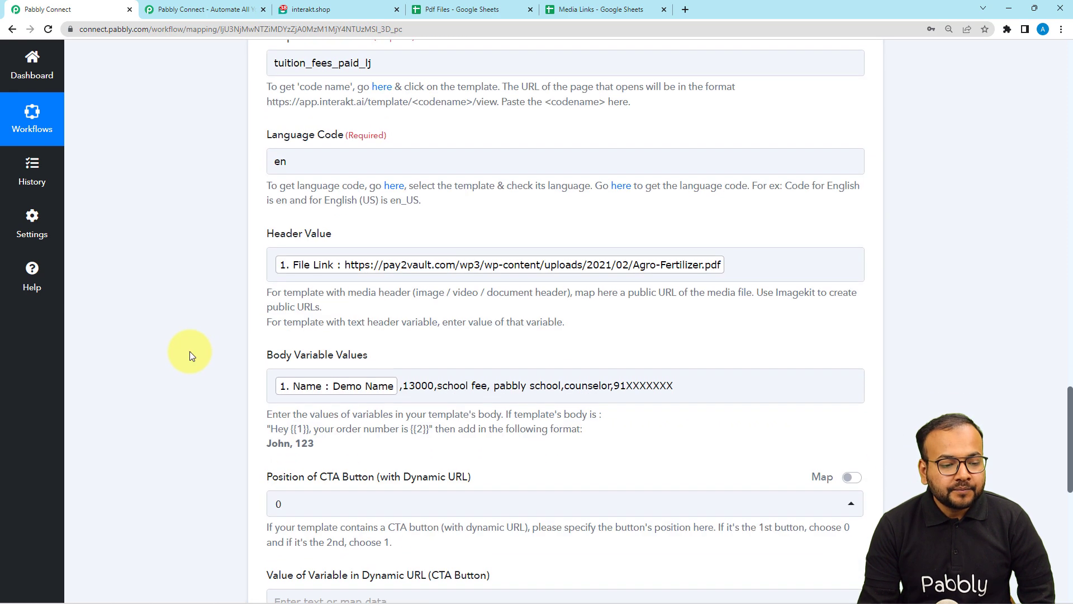
scroll(189, 351, "up", 4)
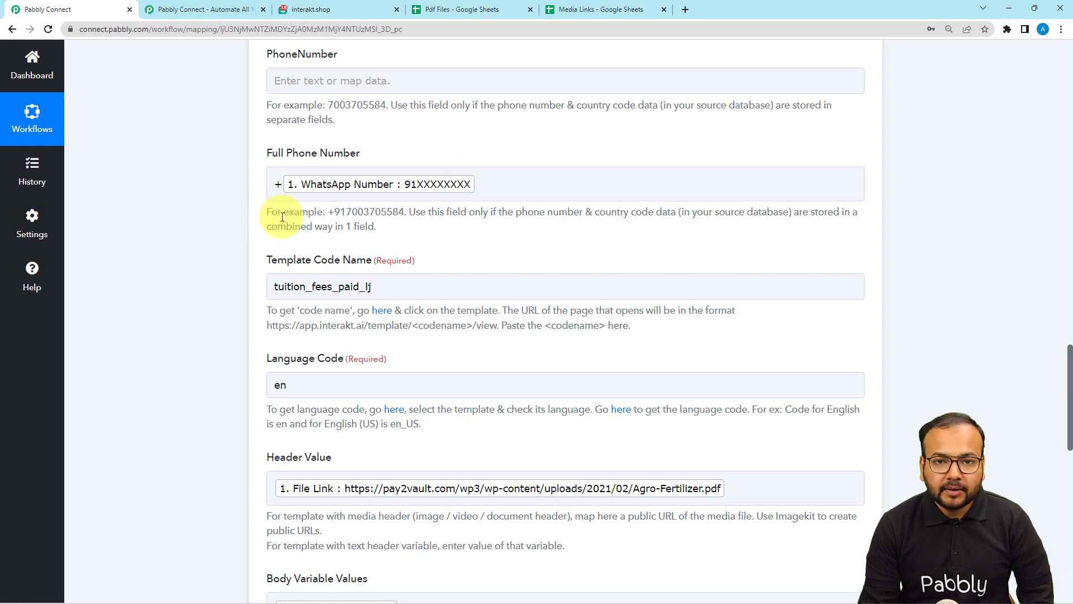
scroll(207, 219, "down", 3)
scroll(208, 220, "down", 5)
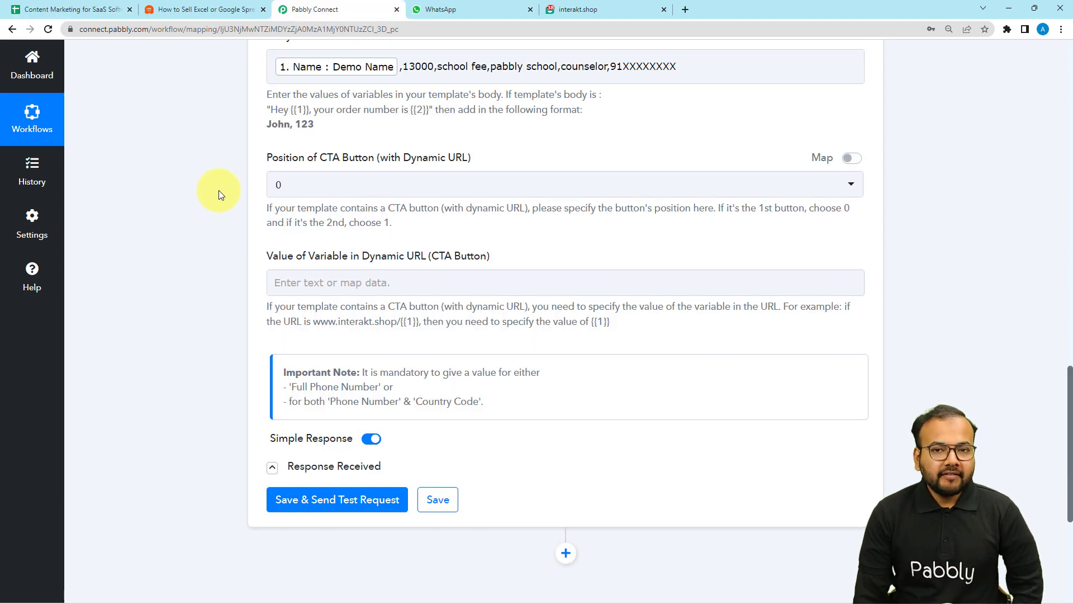
Step: Save the Interakt action and send a test request, then collapse the received response
scroll(219, 190, "down", 3)
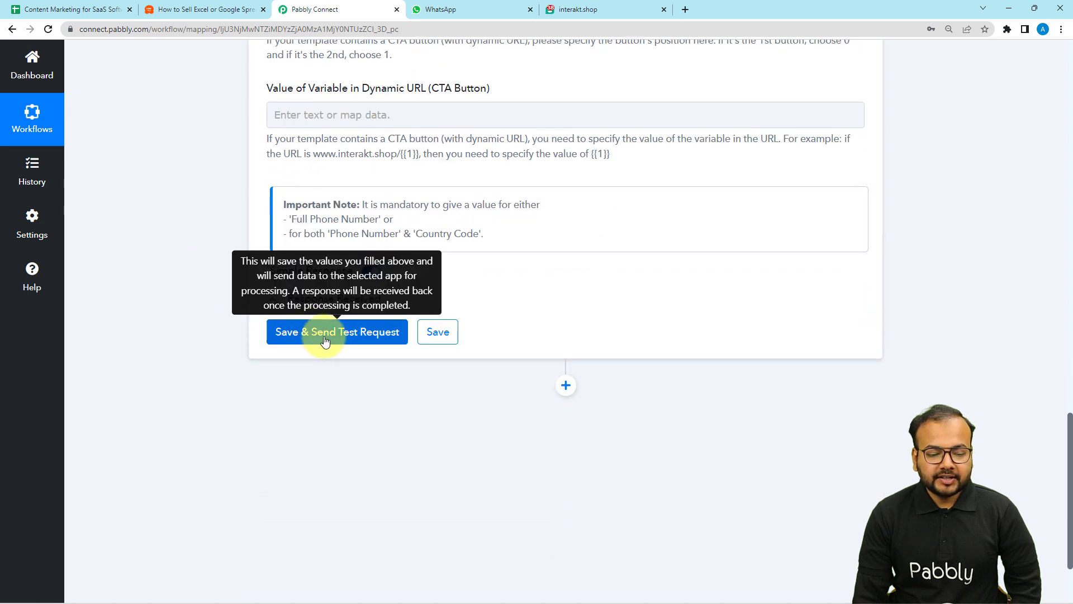
left_click(325, 342)
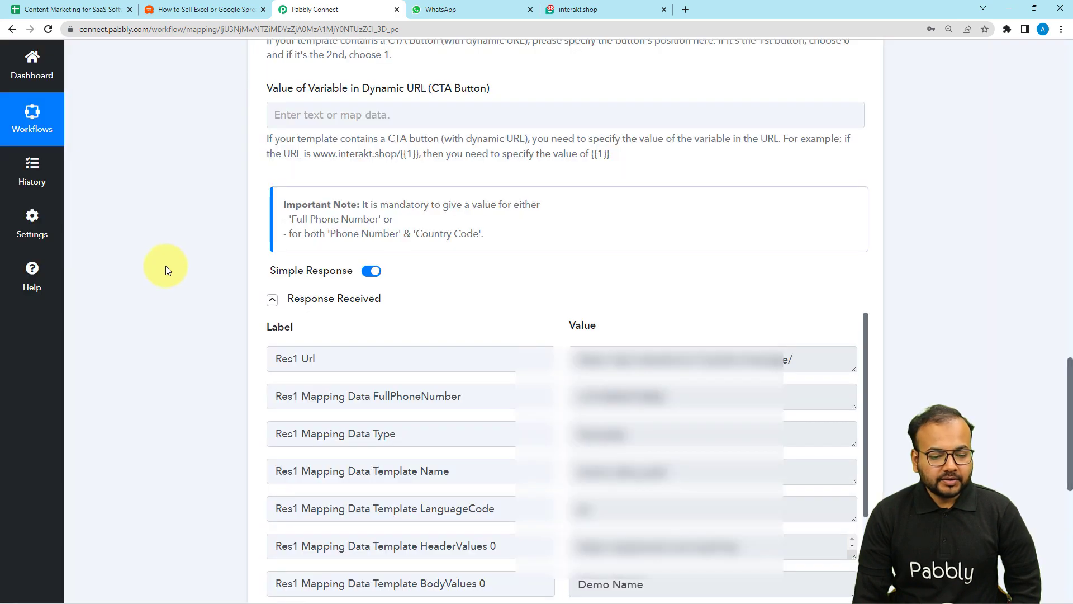
left_click(272, 299)
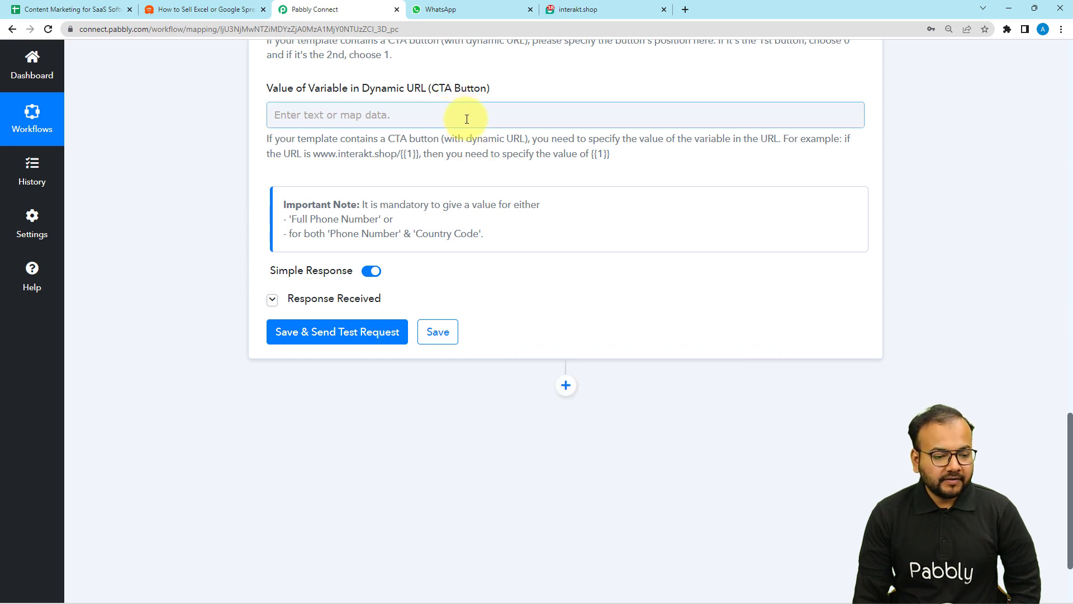
Step: Open the Interakt chat in WhatsApp Web and compare the received message with Body Variable Values and the Interakt template's body
left_click(452, 12)
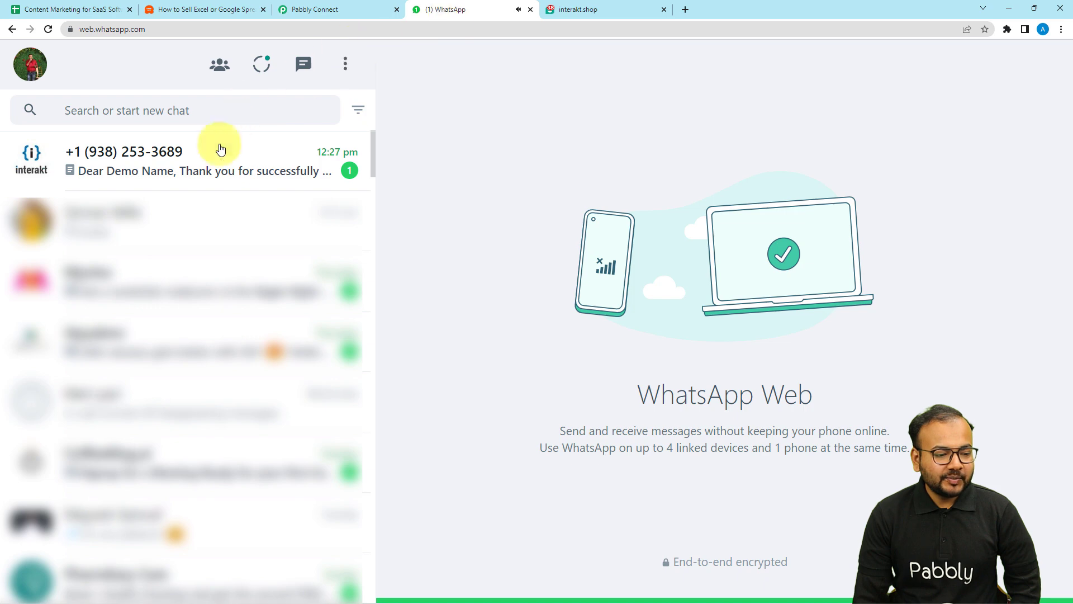
left_click(218, 166)
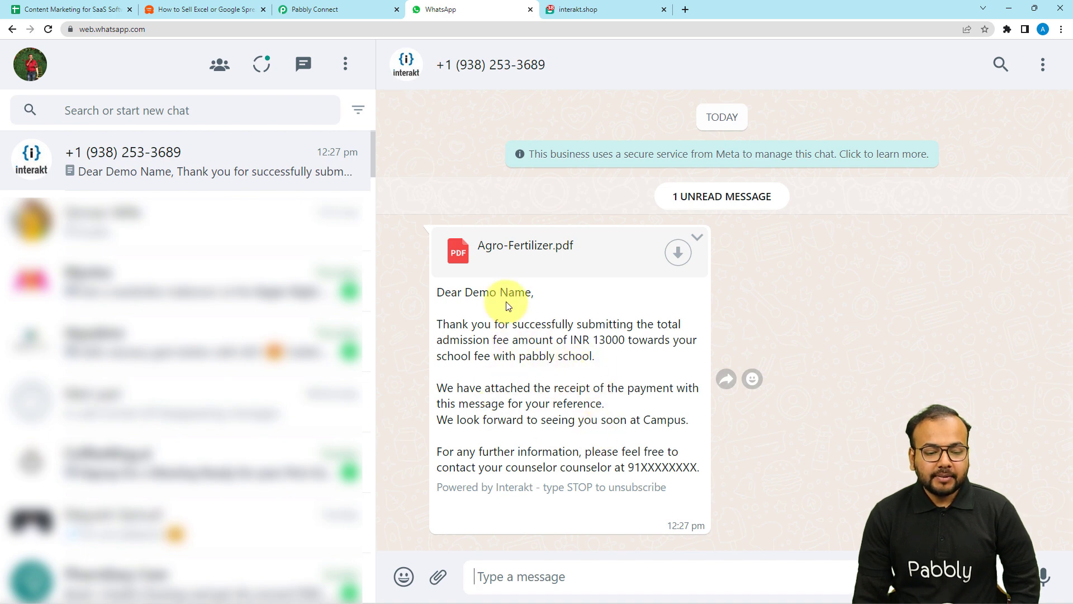
left_click(576, 11)
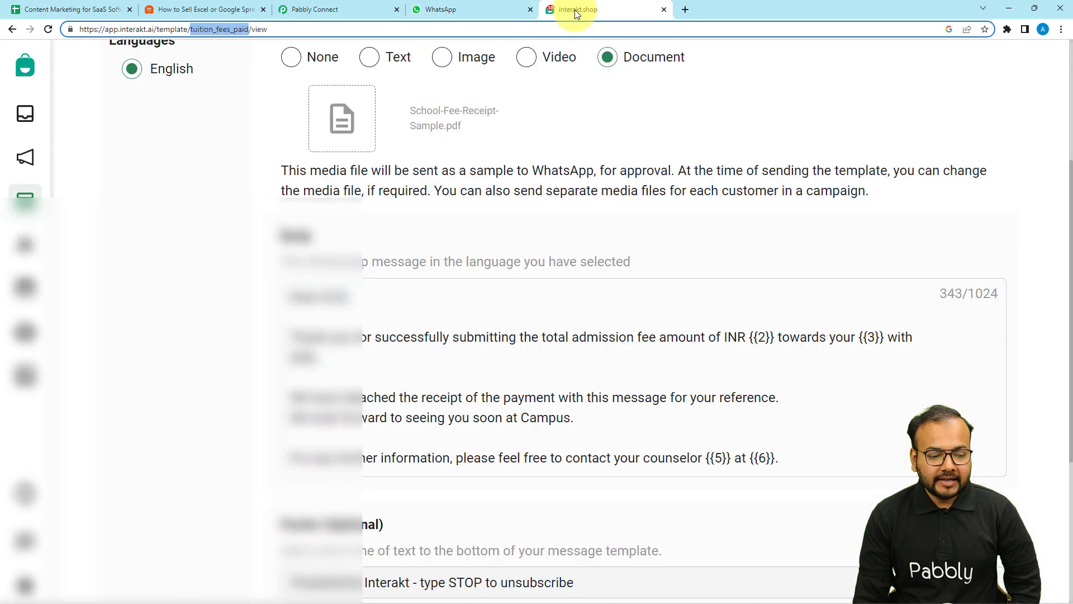
left_click(330, 7)
scroll(254, 183, "up", 3)
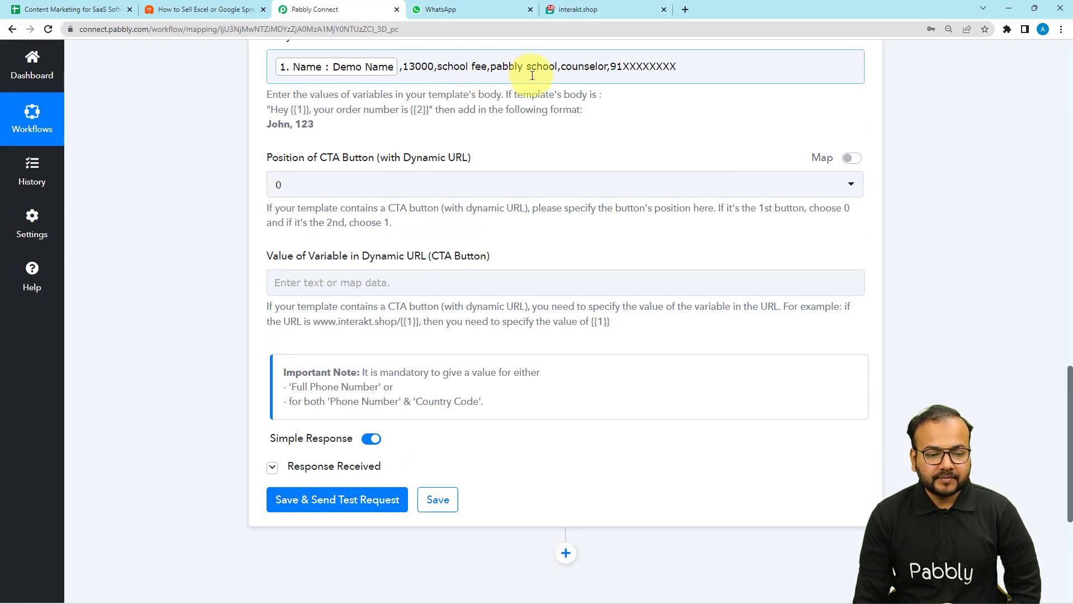
left_click(568, 12)
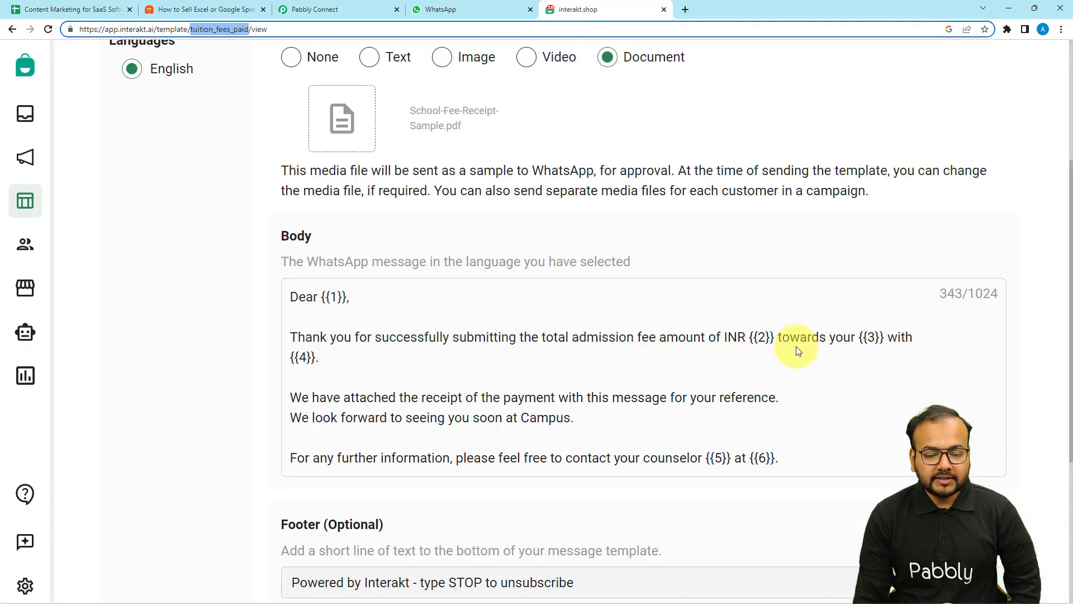
Step: Download the Agro-Fertilizer.pdf attachment from the WhatsApp message, then return to the Pabbly Connect workflow and dismiss the download notice
left_click(472, 8)
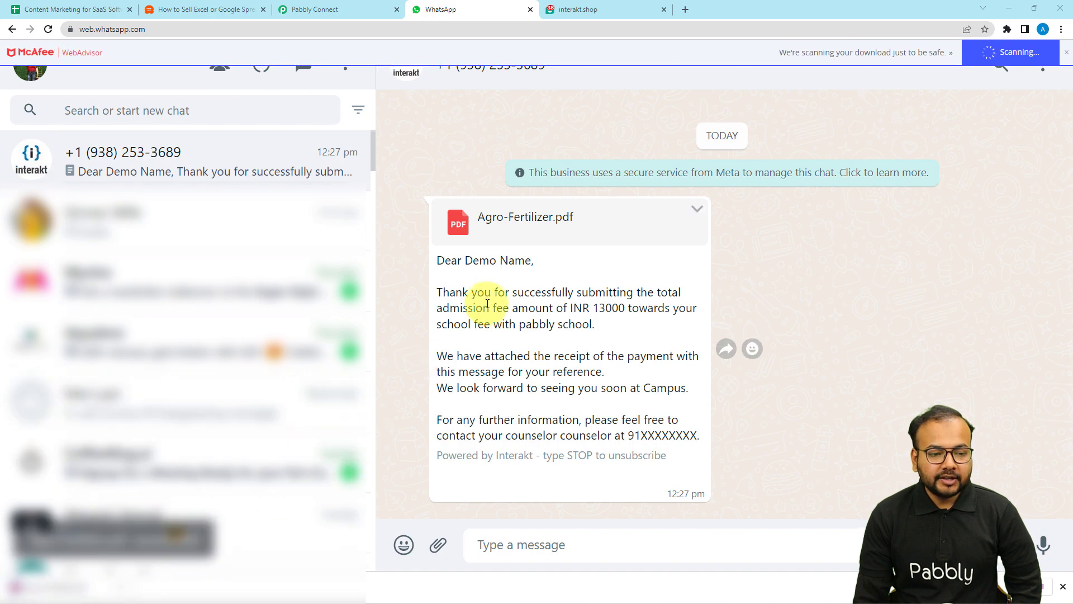
left_click(361, 4)
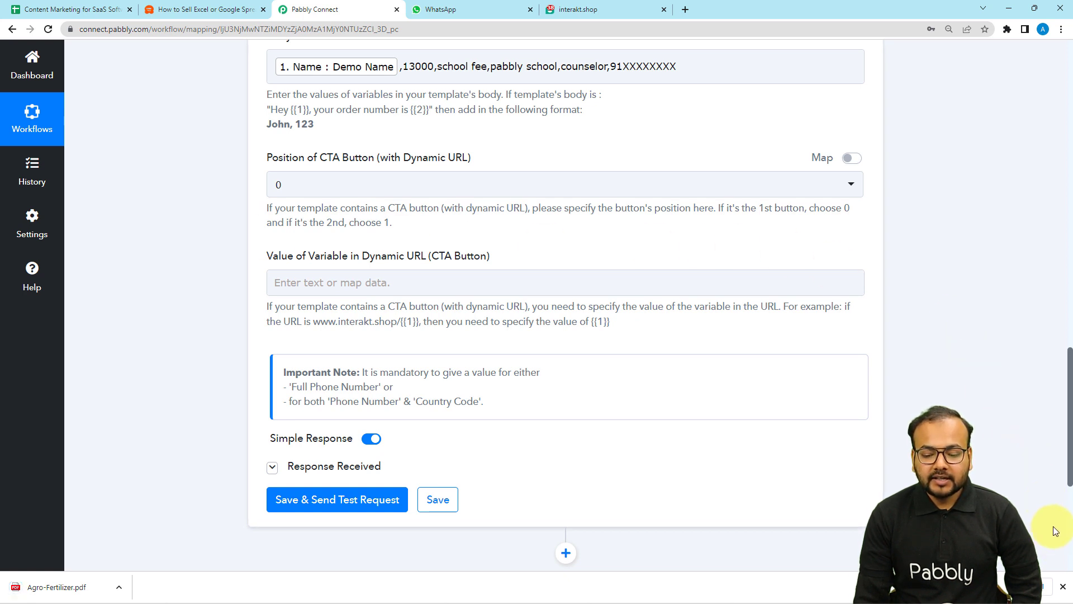
left_click(1064, 587)
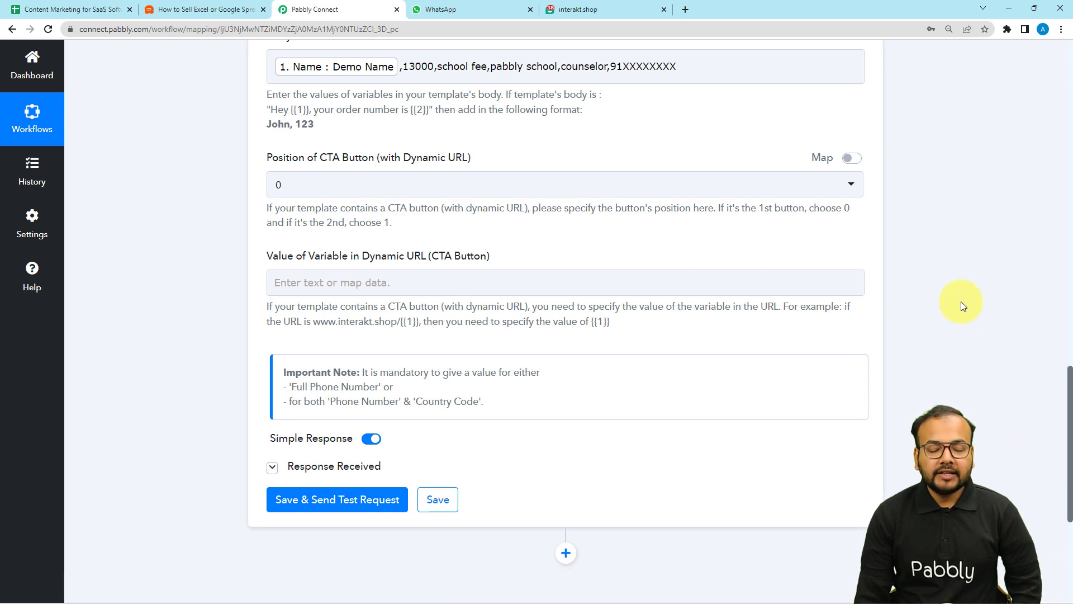